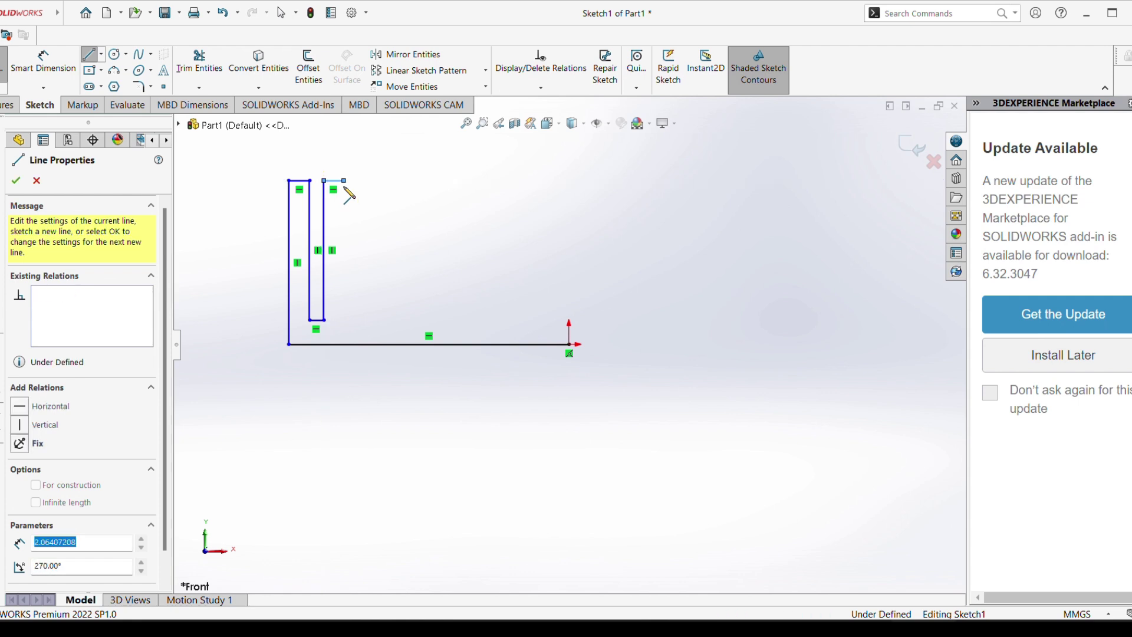
Continue the line profile down the second fin, across the slot floor, and around the third fin at matching heights
left_click(345, 322)
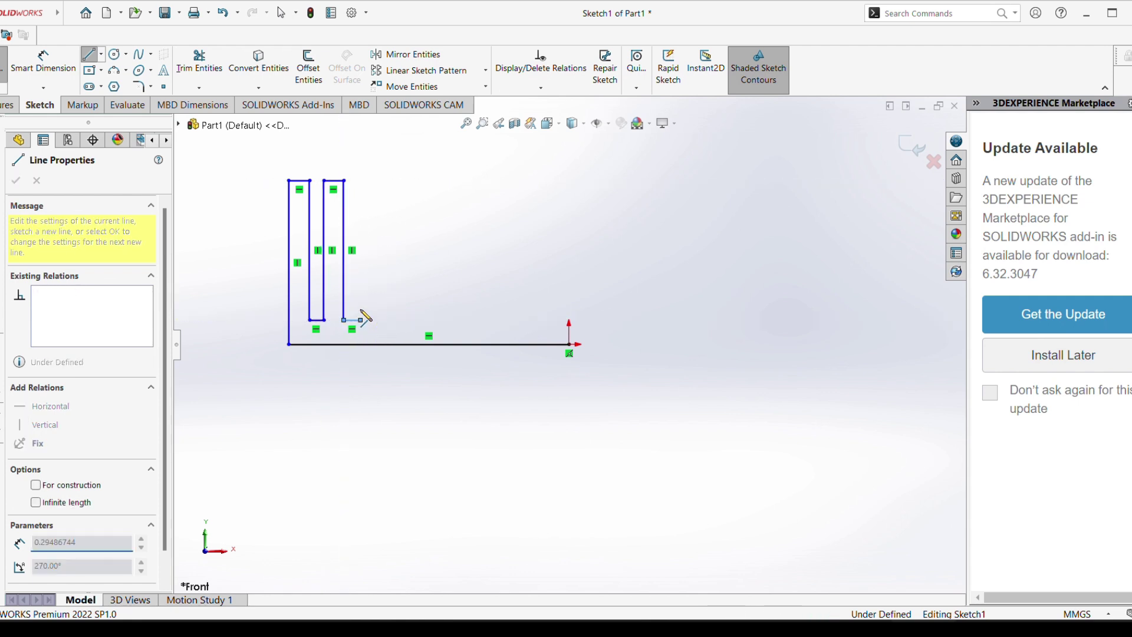
left_click(360, 320)
left_click(361, 180)
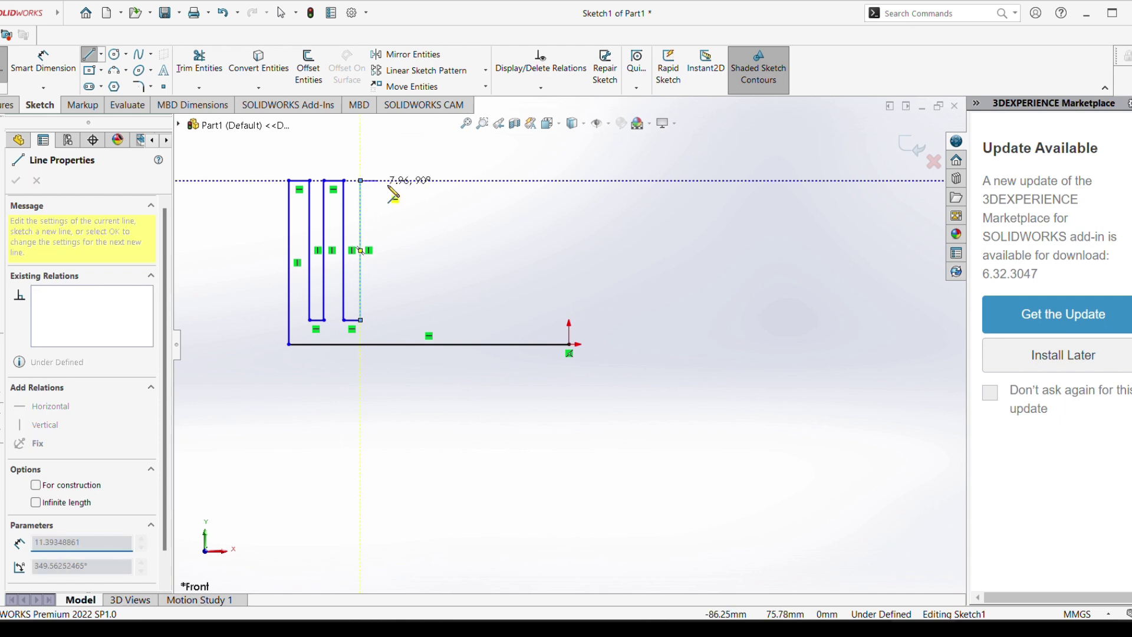
left_click(376, 181)
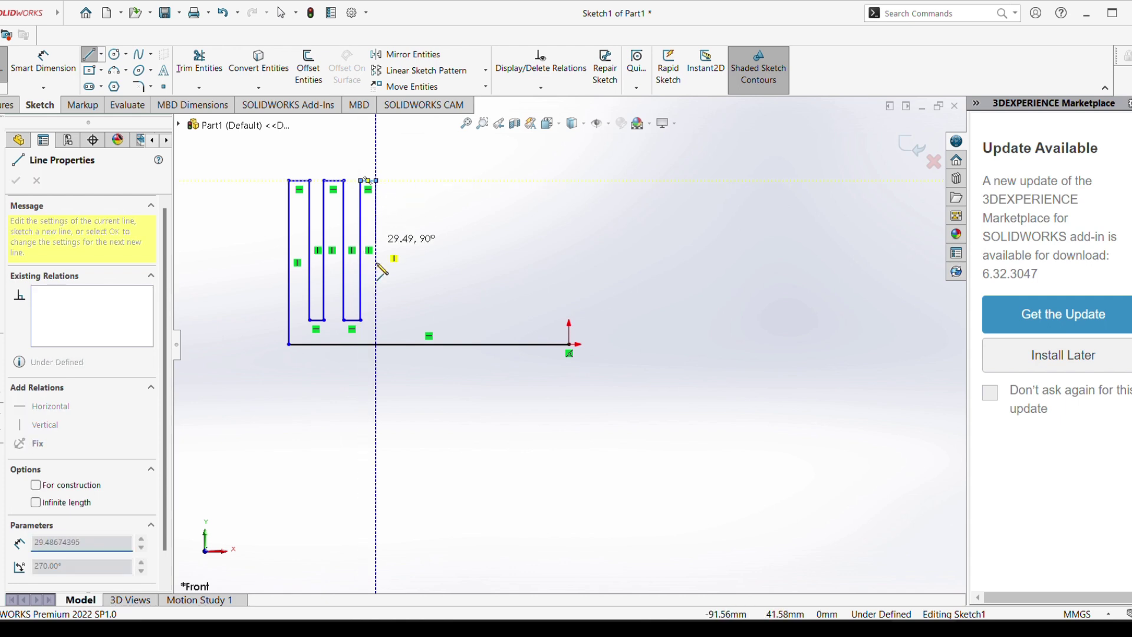
left_click(375, 320)
Draw the third slot and fourth fin, then a slot about 12 mm wide and the fifth fin's left side
left_click(389, 320)
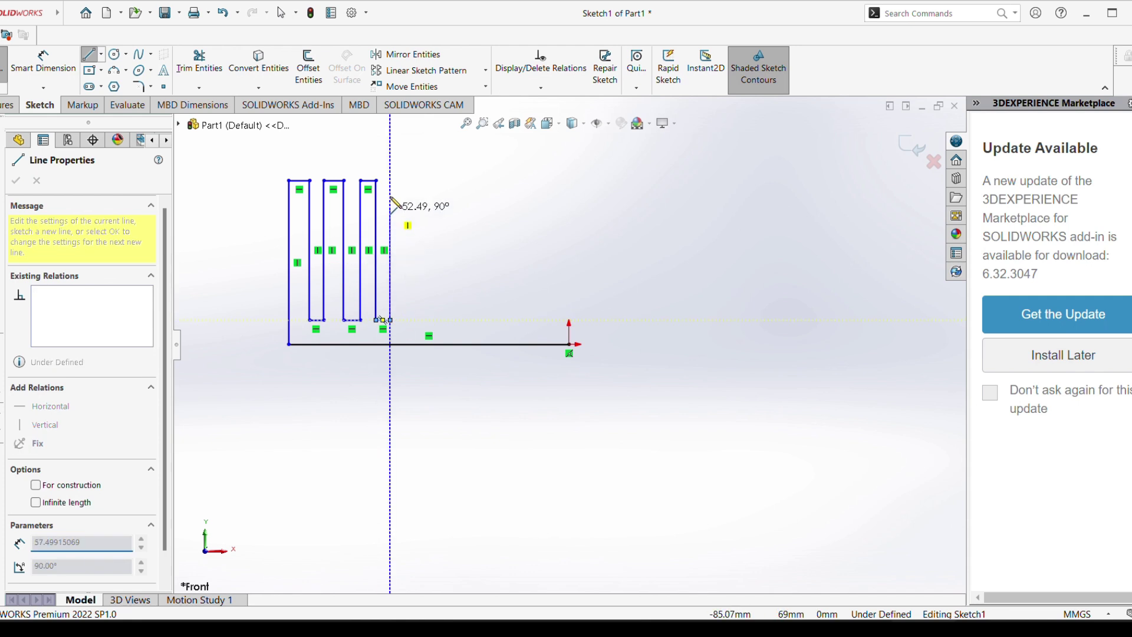
left_click(390, 181)
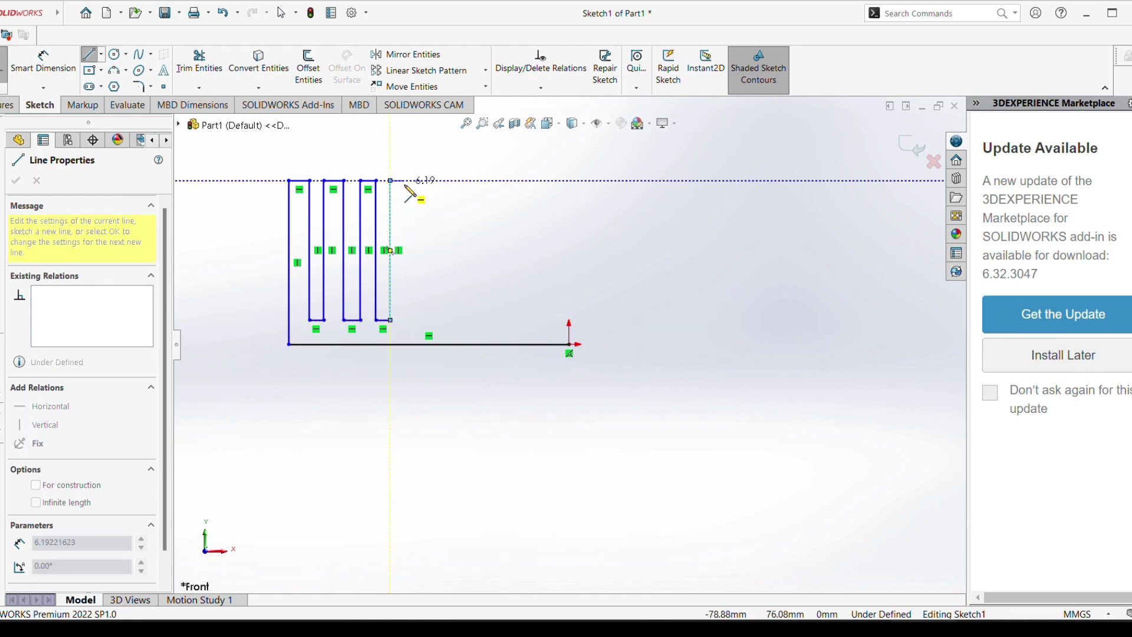
left_click(405, 182)
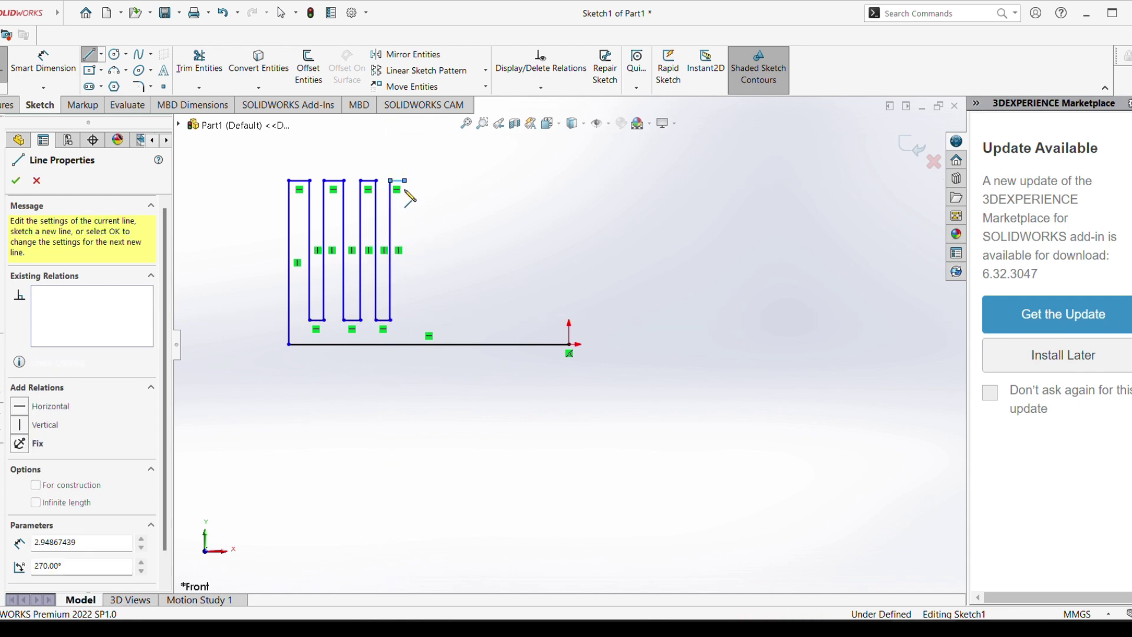
left_click(404, 320)
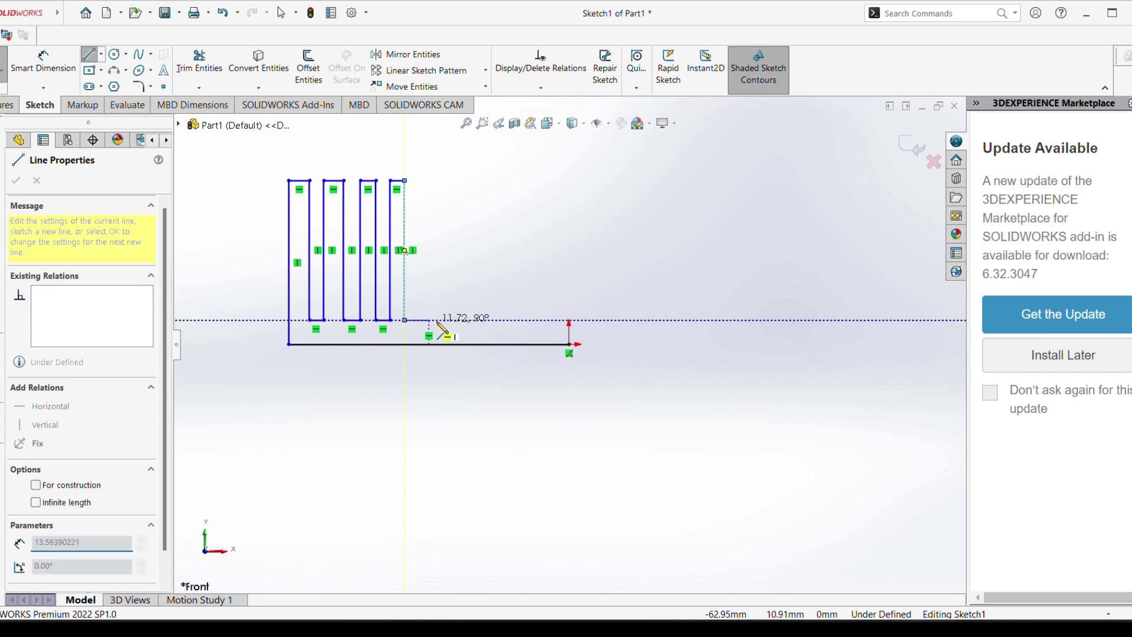
left_click(428, 320)
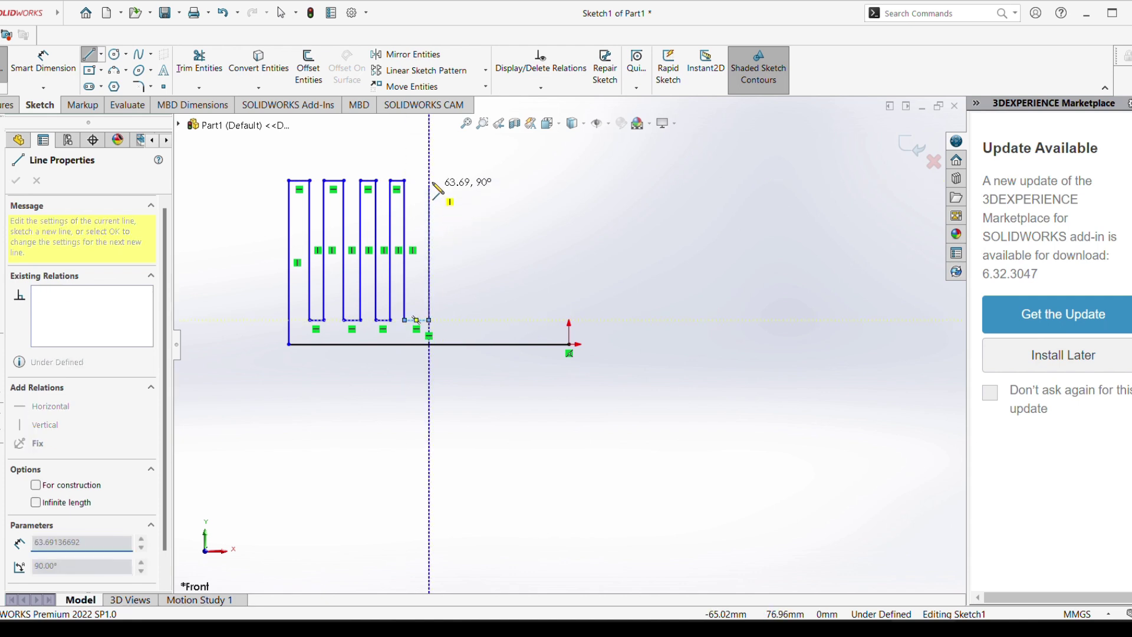
left_click(429, 181)
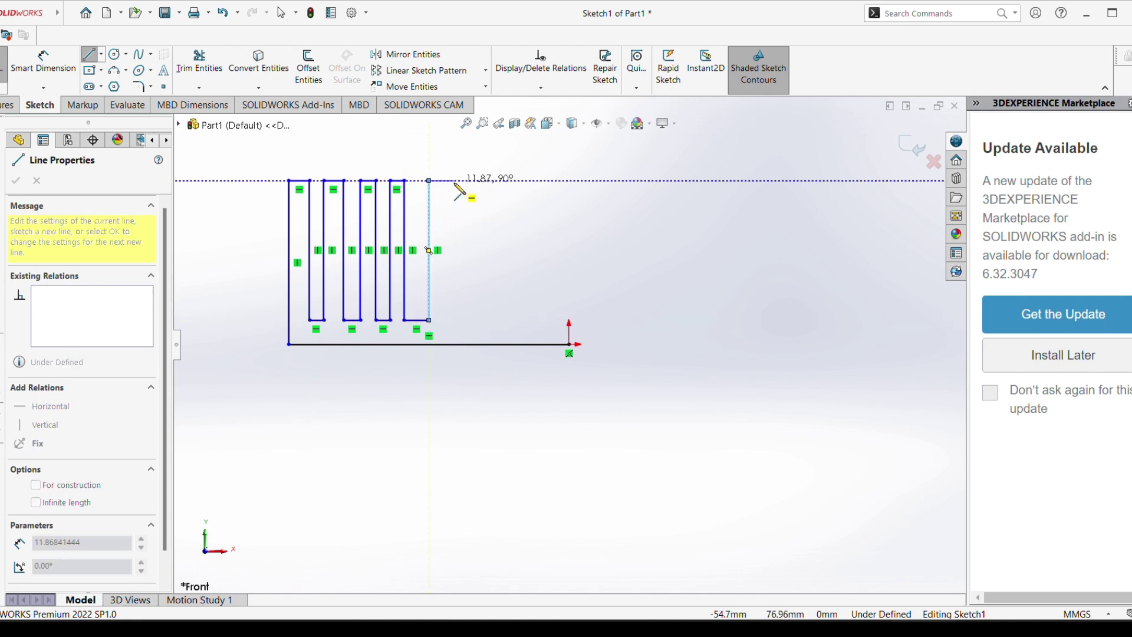
left_click(455, 180)
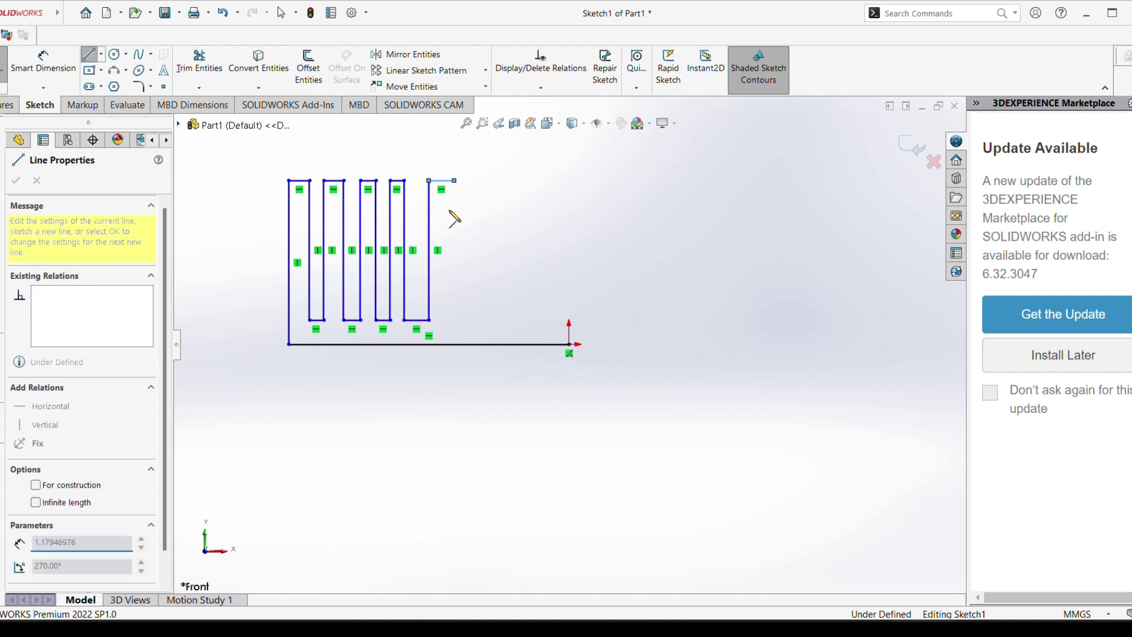
left_click(454, 316)
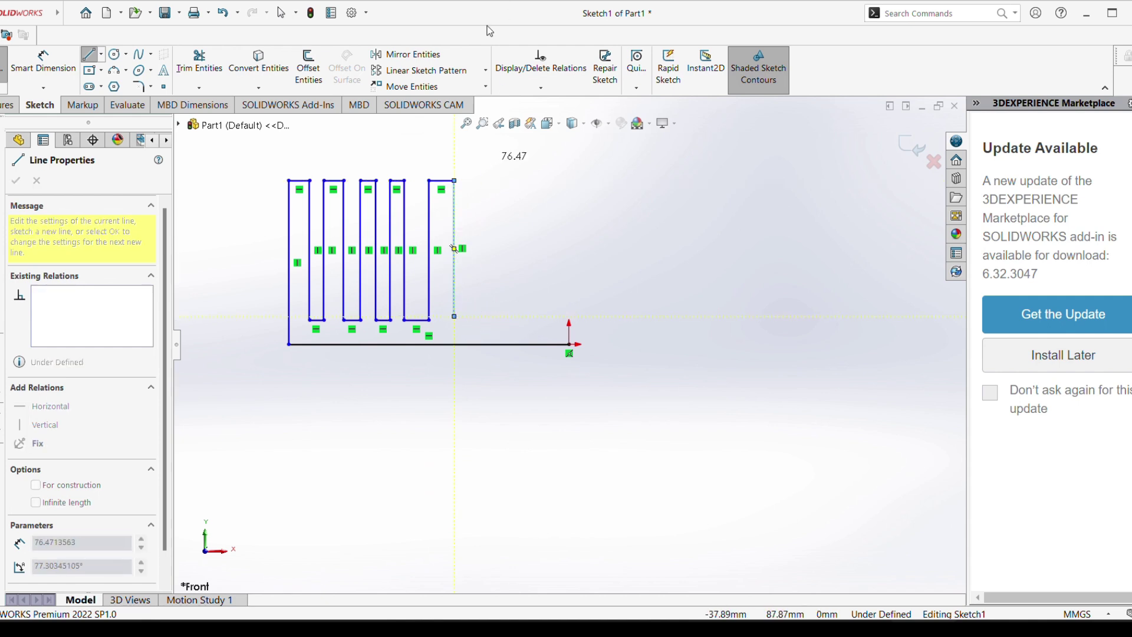
left_click(280, 12)
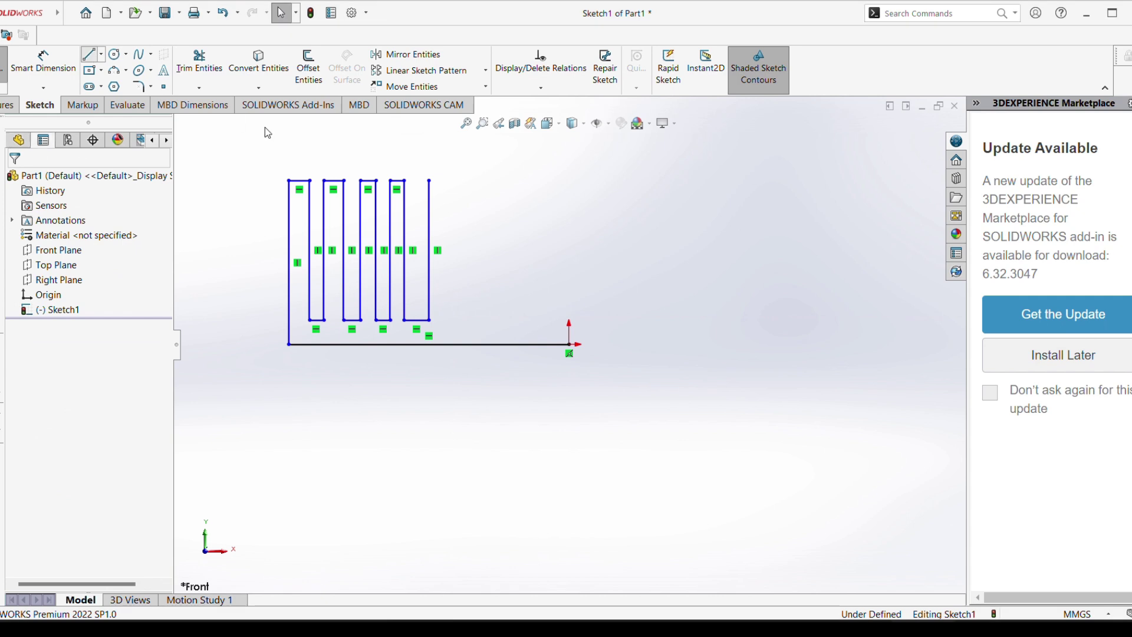
Draw the fifth fin's top about 12 mm wide and its right side down to the slot floor level
key("l")
left_click(429, 180)
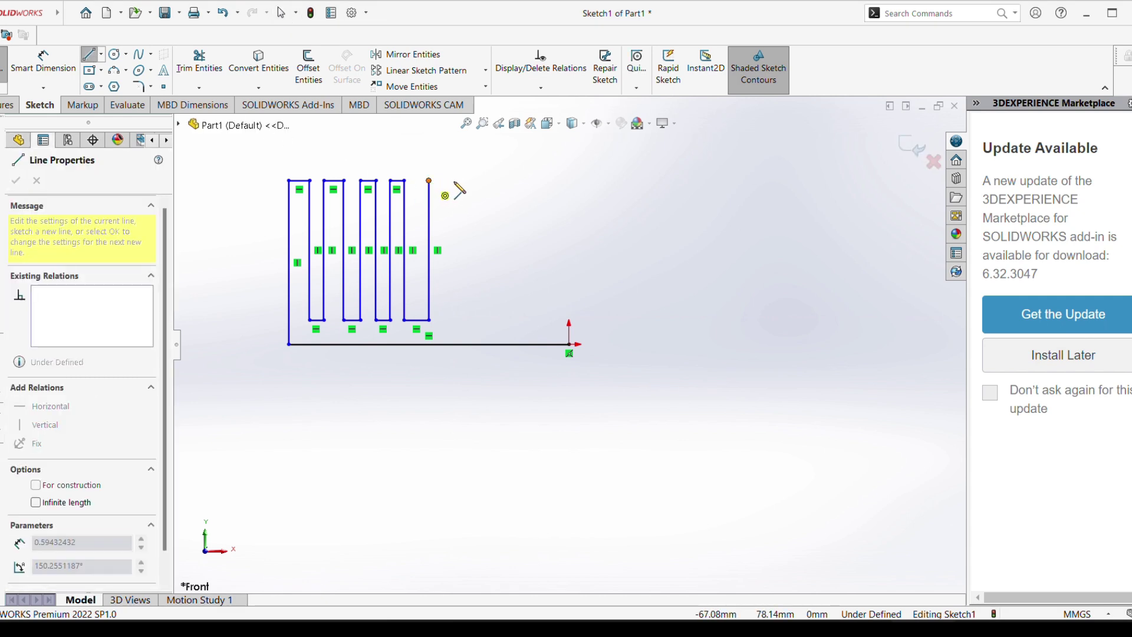
left_click(455, 180)
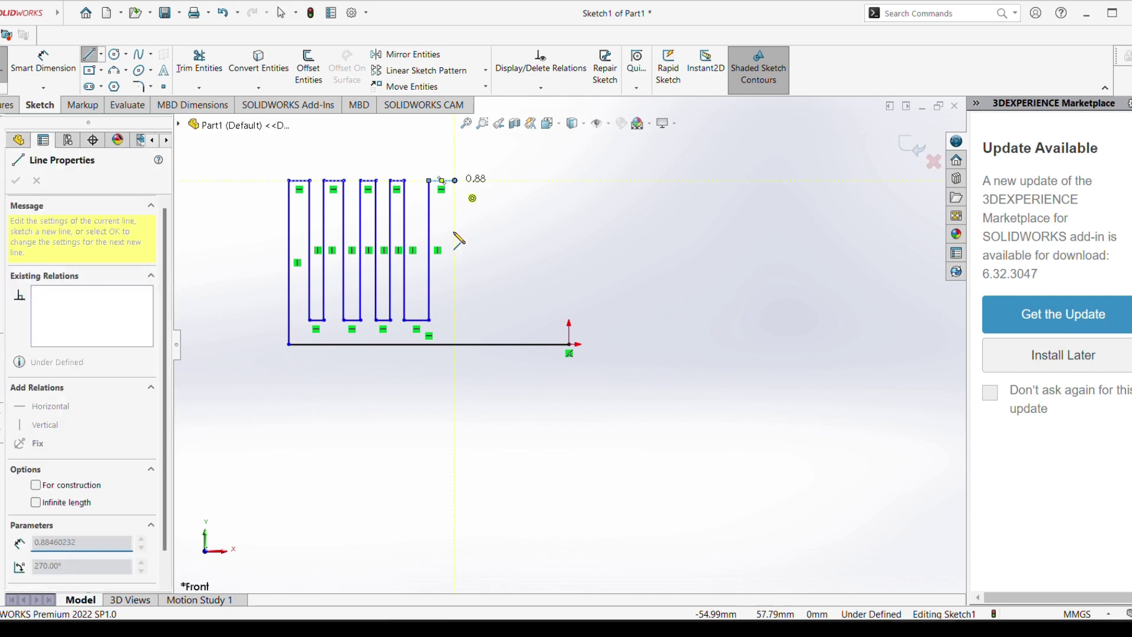
left_click(455, 320)
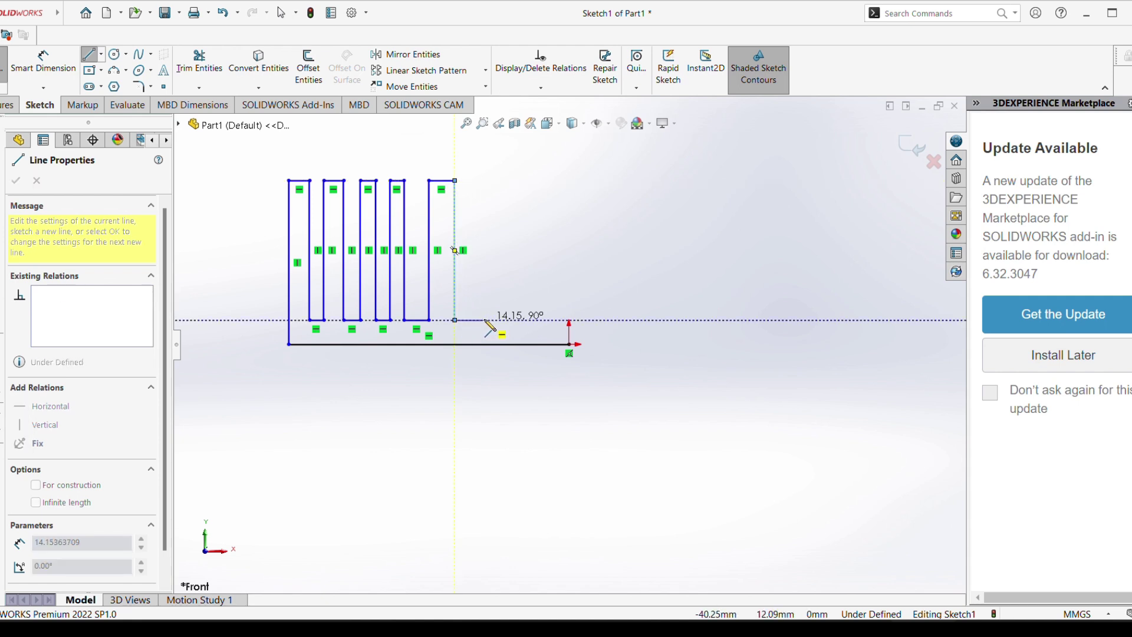
Draw a slot floor about 14 mm wide and the sixth fin, aligned with the existing tops and slot floors
left_click(484, 320)
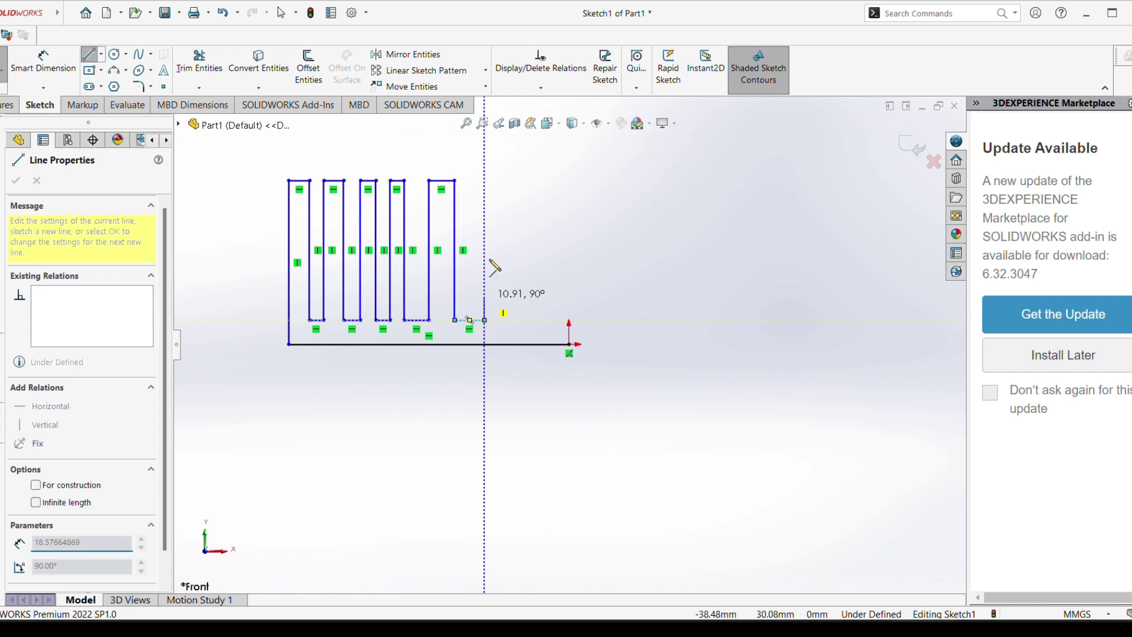
left_click(485, 181)
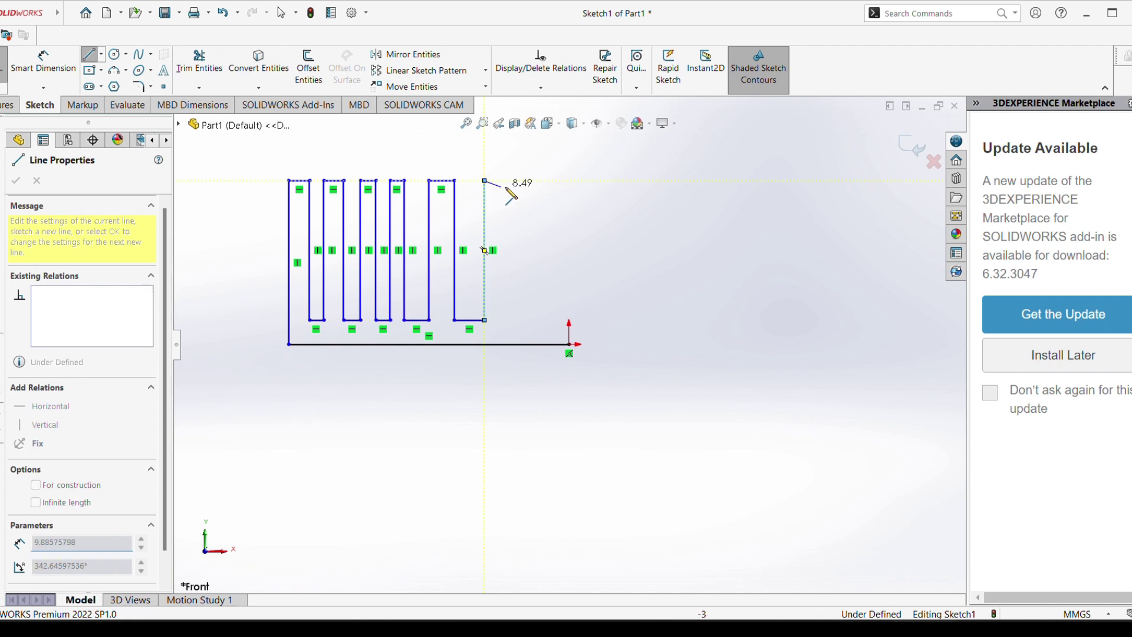
left_click(513, 180)
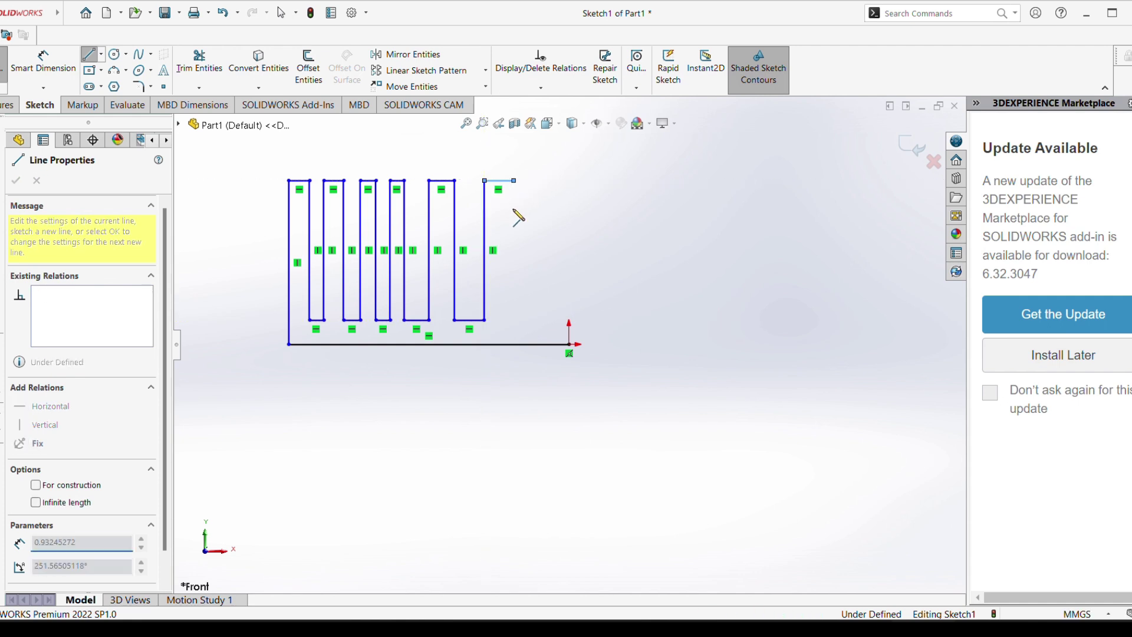
left_click(514, 321)
Draw the last slot and a seventh fin about 12.5 mm wide, closing the profile at the origin
left_click(543, 320)
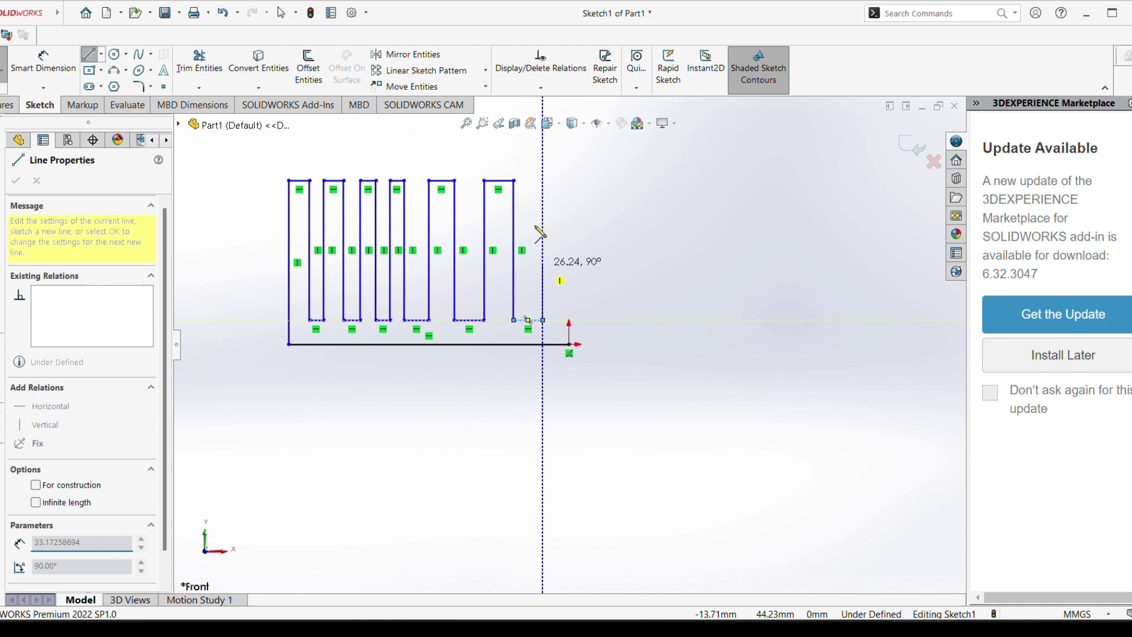
left_click(543, 180)
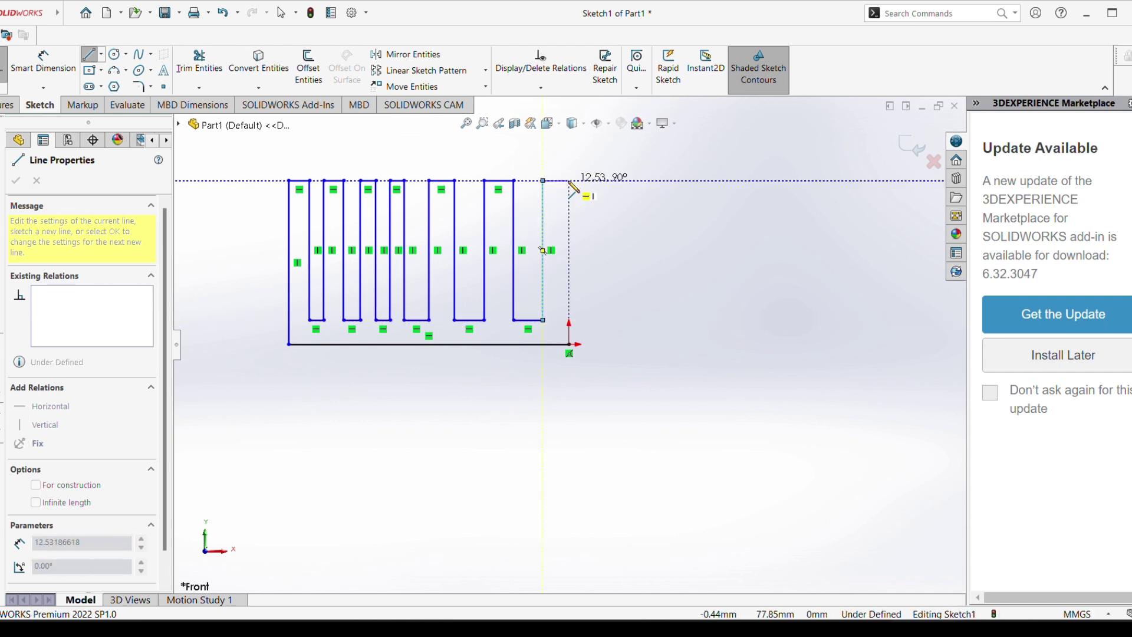
left_click(569, 181)
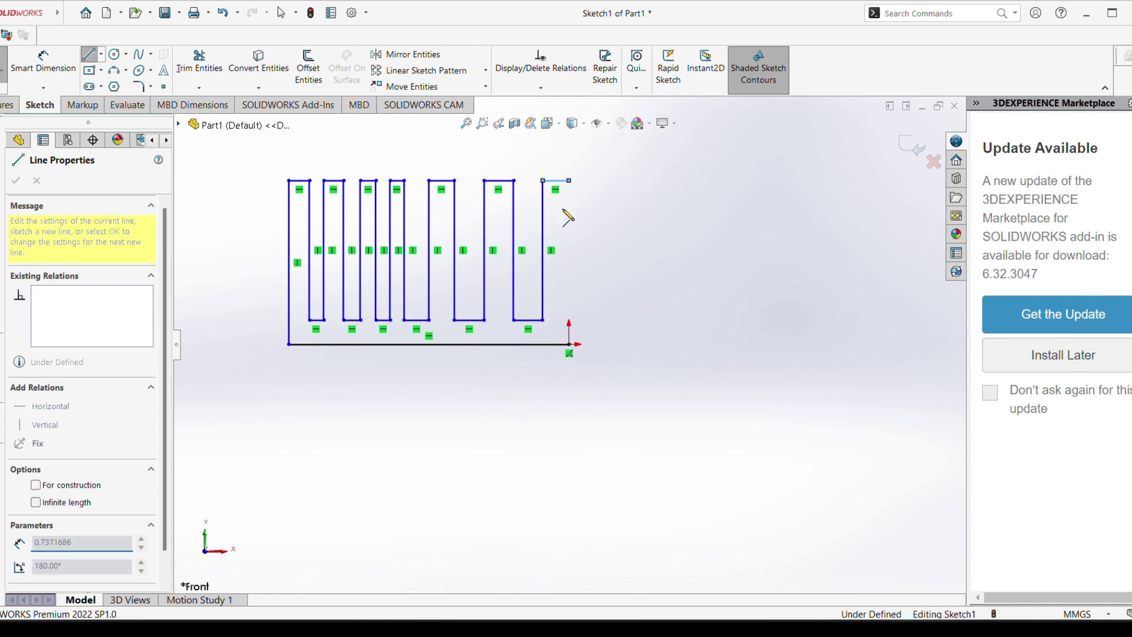
left_click(569, 344)
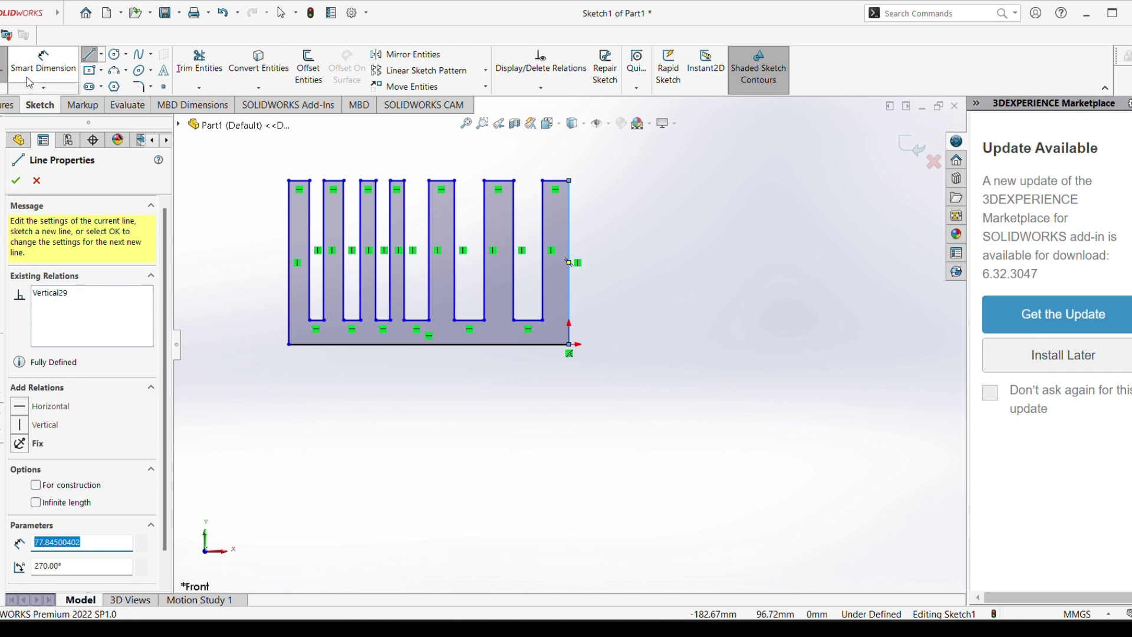
Dimension the profile's left vertical edge to 20 mm with Smart Dimension
left_click(43, 62)
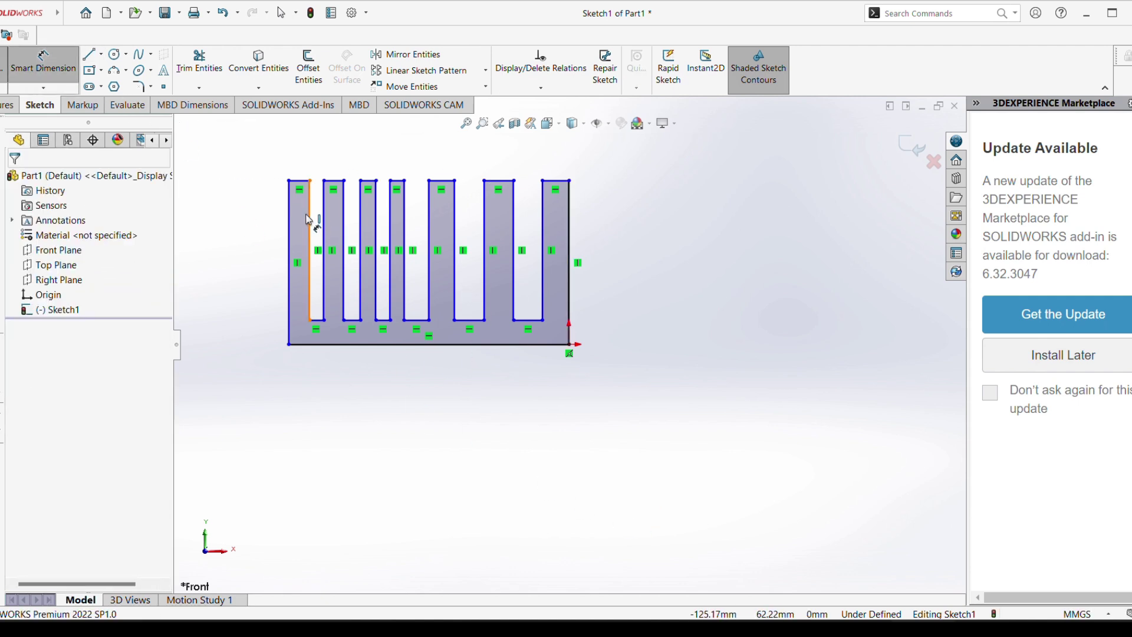
left_click(253, 236)
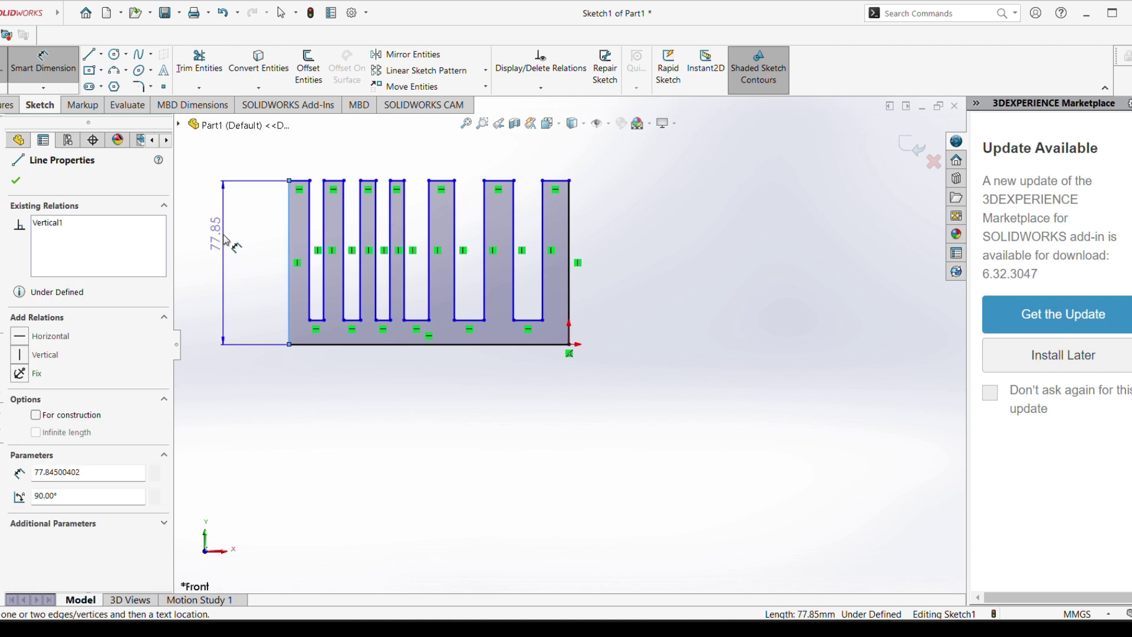
left_click(225, 250)
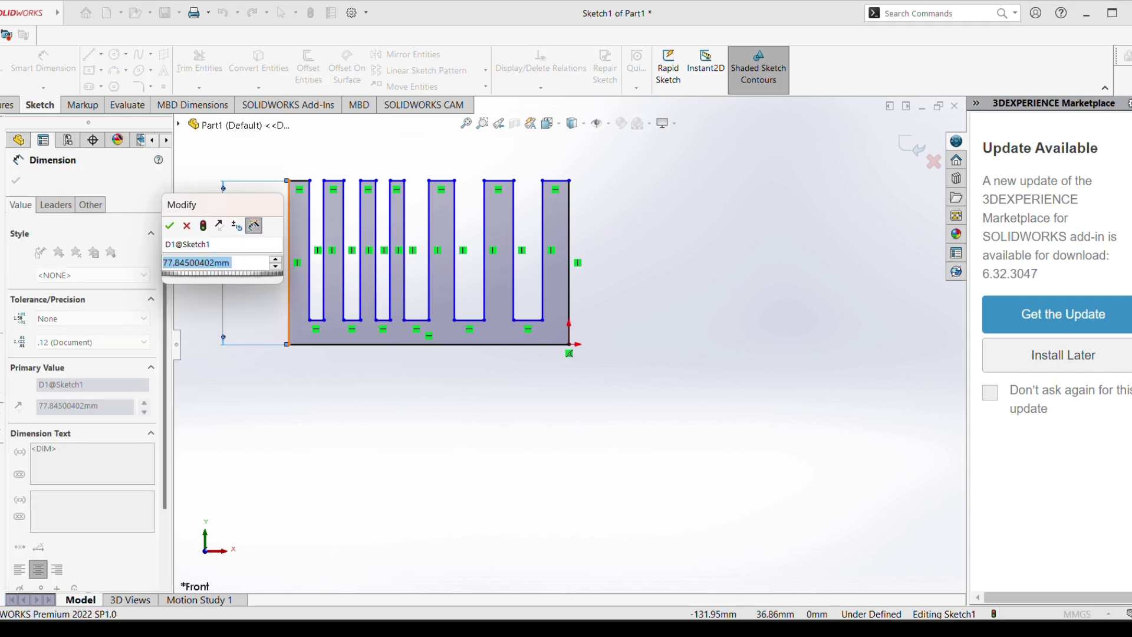
type("20")
key("Return")
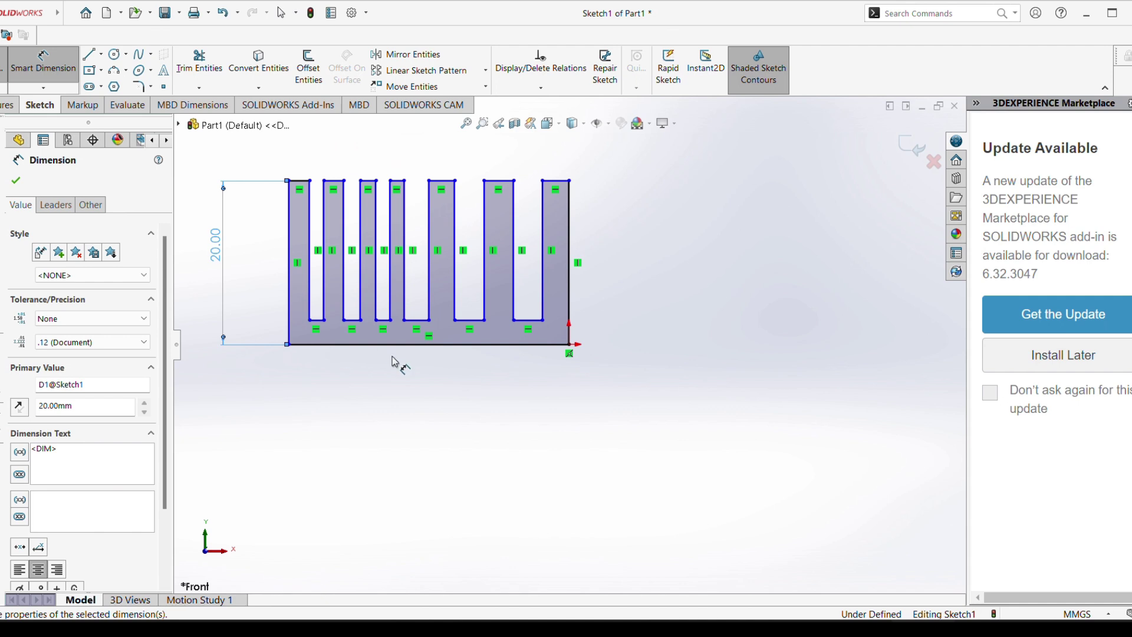
Dimension the profile's bottom edge to 40 mm
left_click(405, 345)
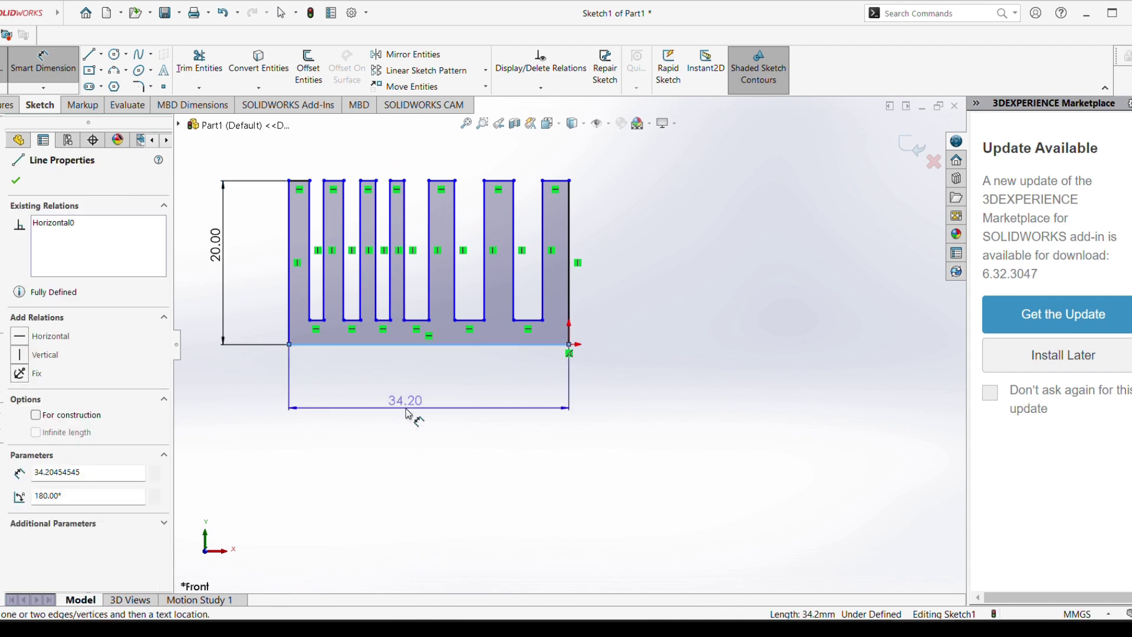
left_click(408, 413)
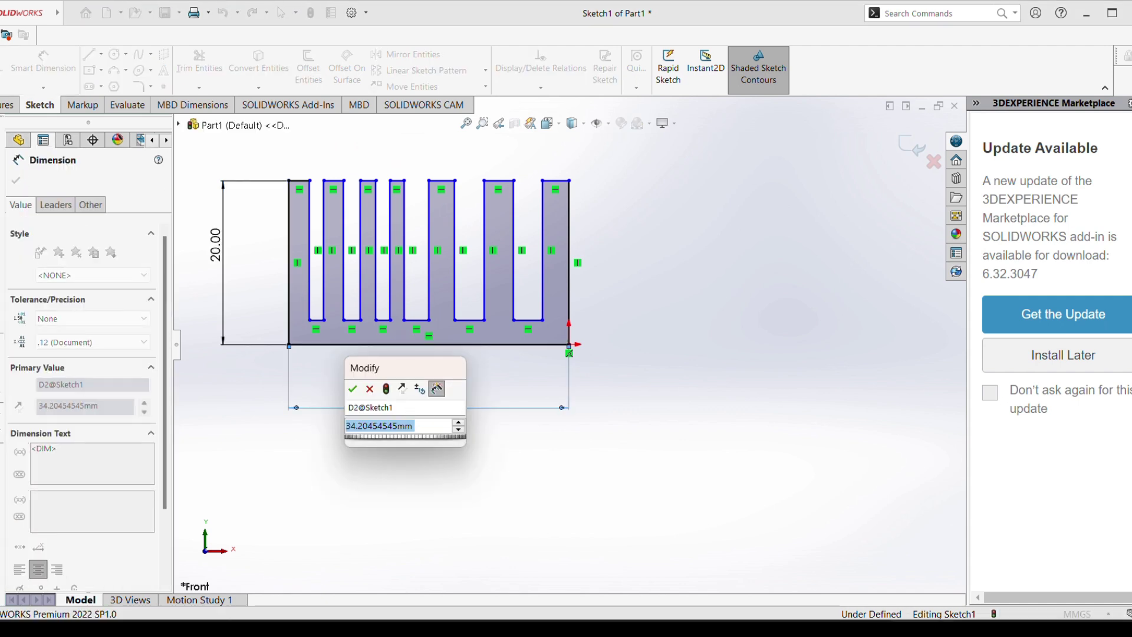
type("40")
key("Return")
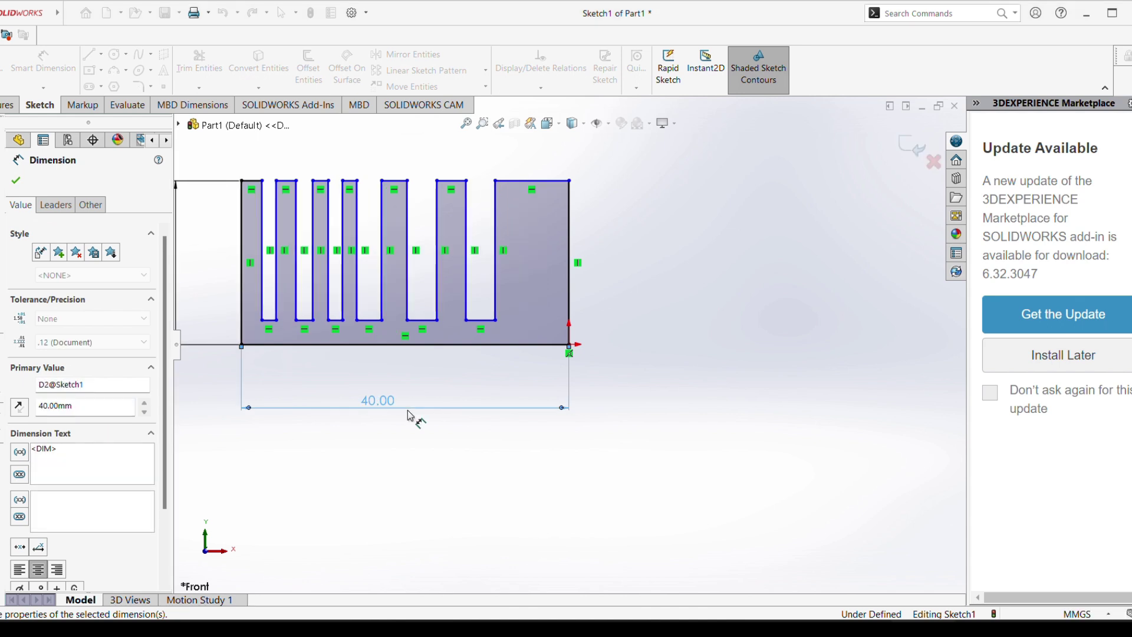
Dimension the leftmost fin's top edge to a width of 2 mm
key("z")
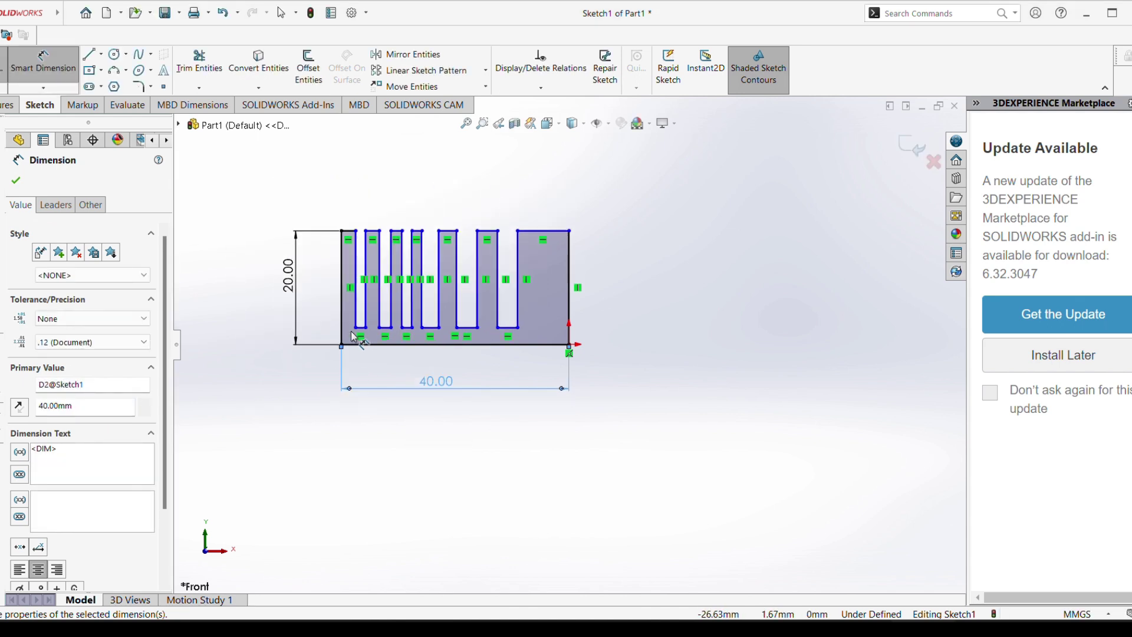
scroll(353, 333, "down", 1)
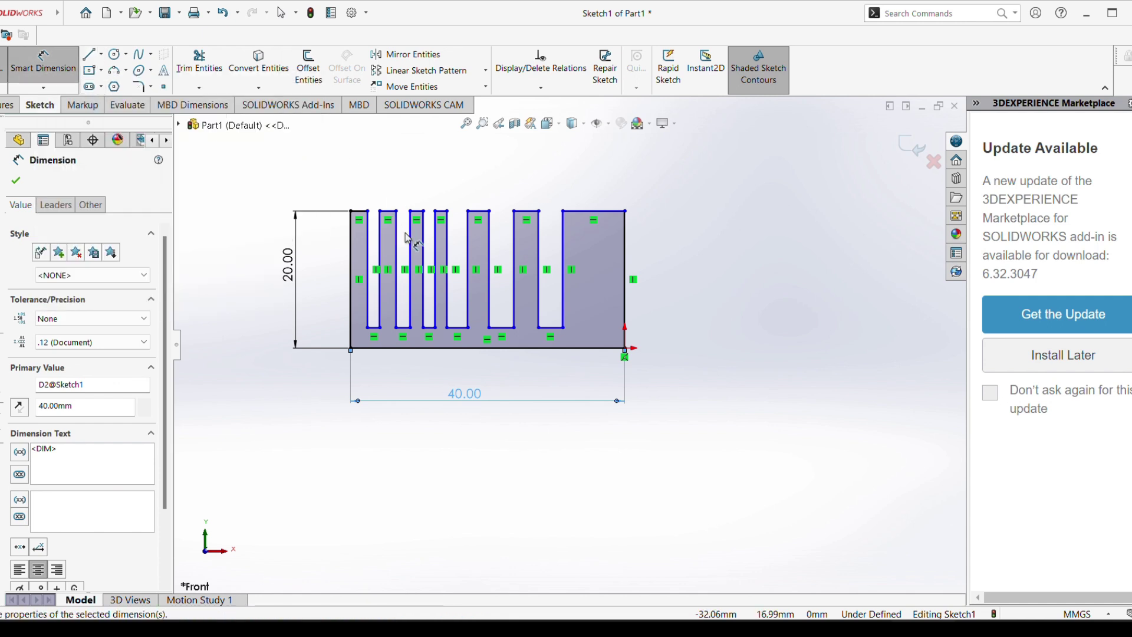
left_click(360, 212)
left_click(361, 184)
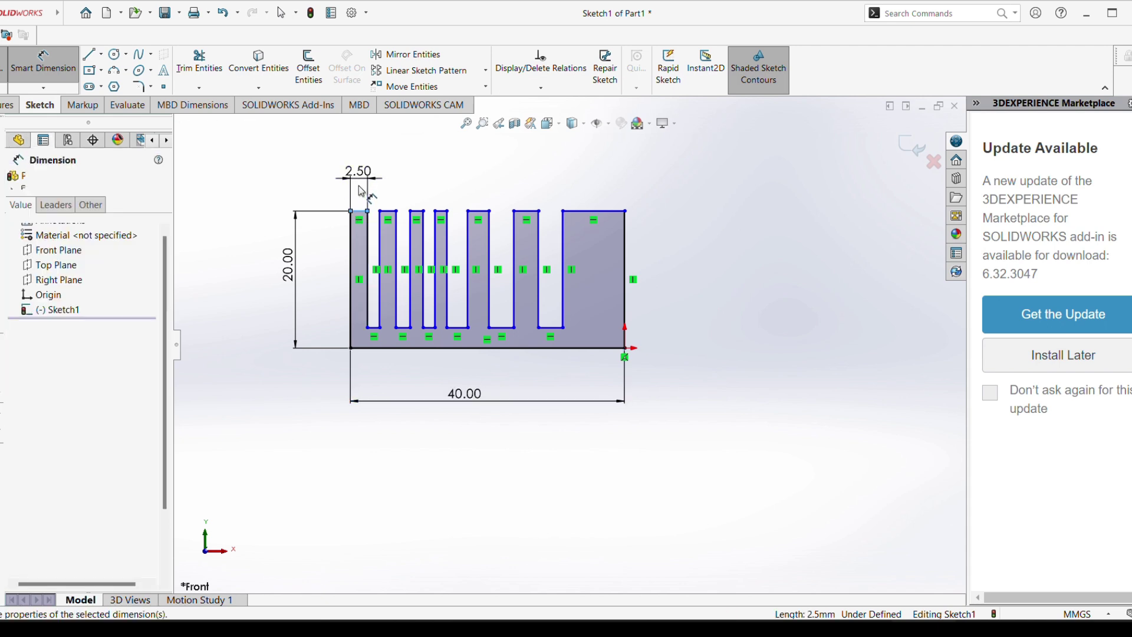
type("2")
key("Return")
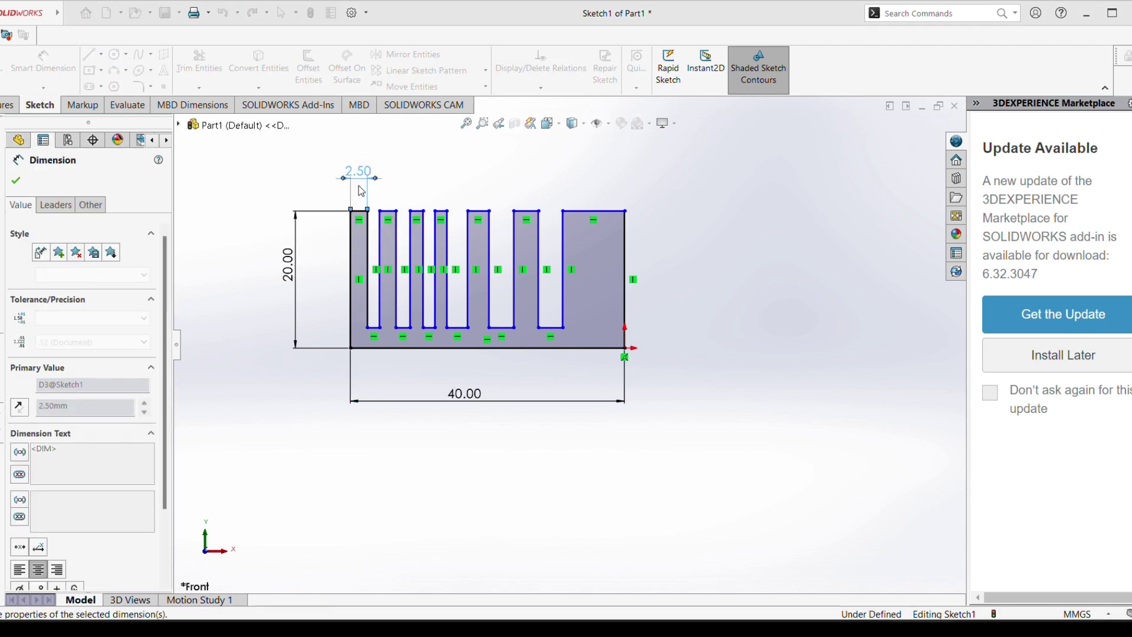
Dimension the top edge of the second fin from the left to a width of 2 mm with Smart Dimension
left_click(386, 214)
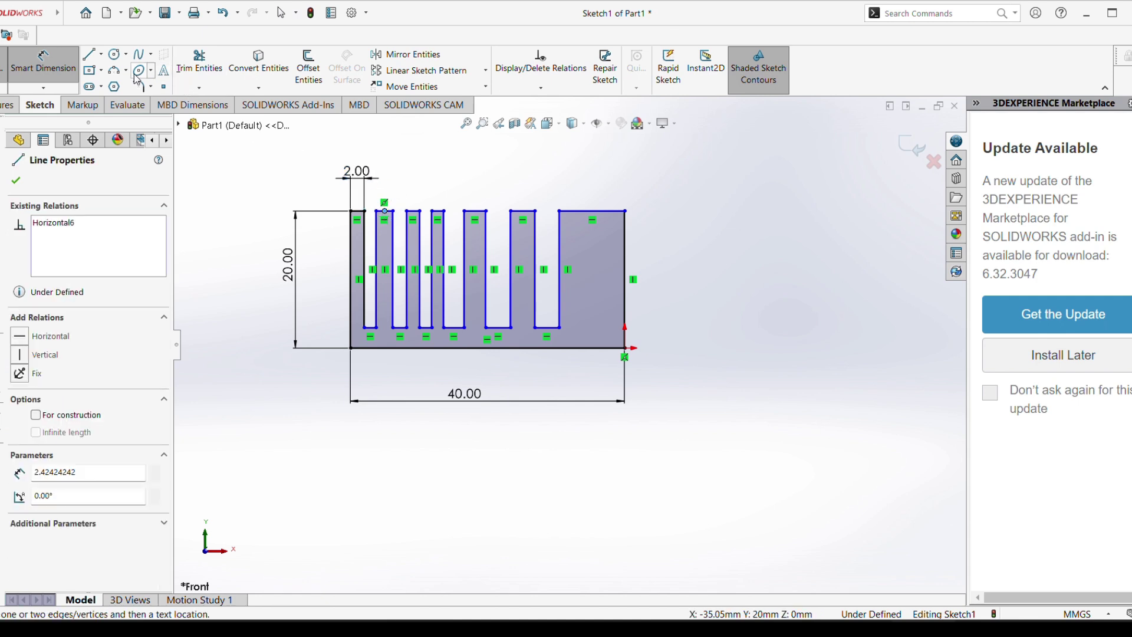
left_click(386, 212)
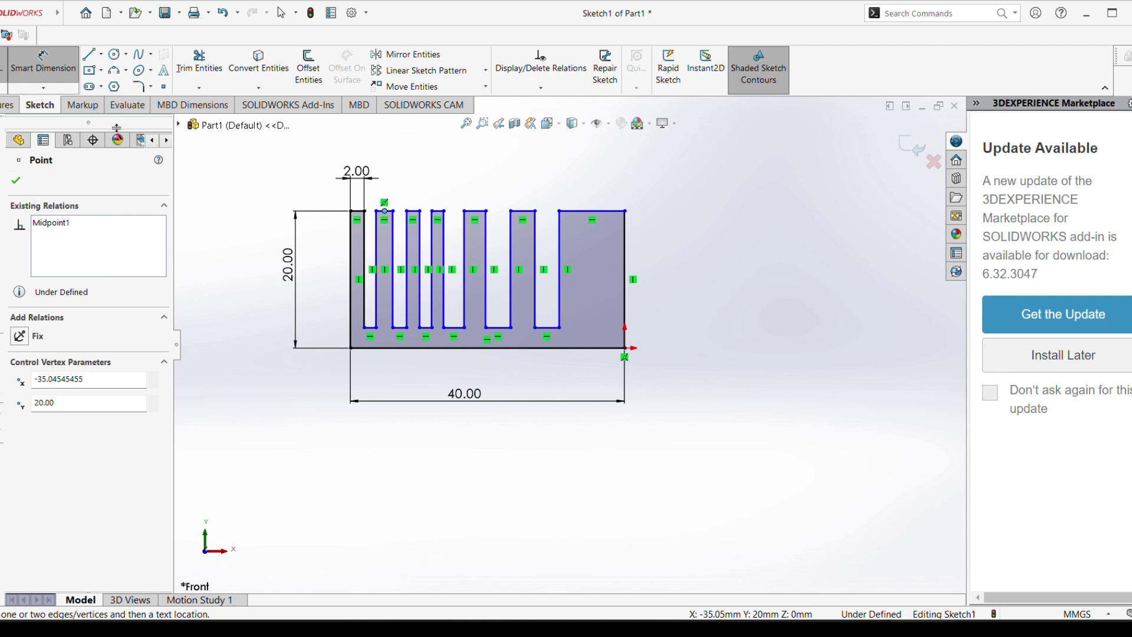
left_click(43, 62)
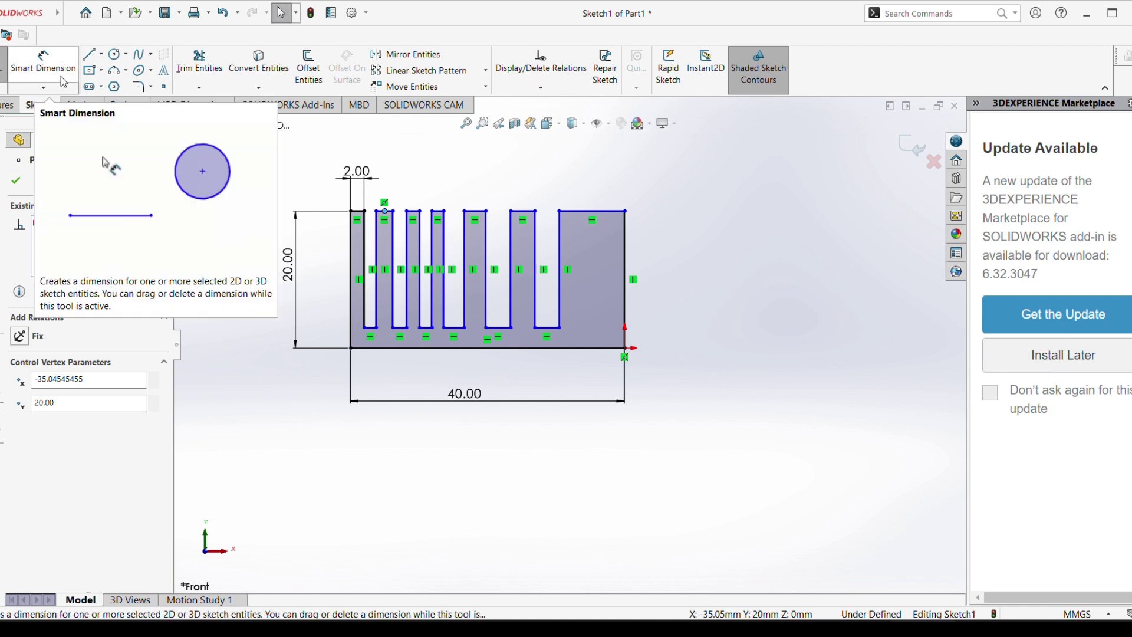
left_click(43, 62)
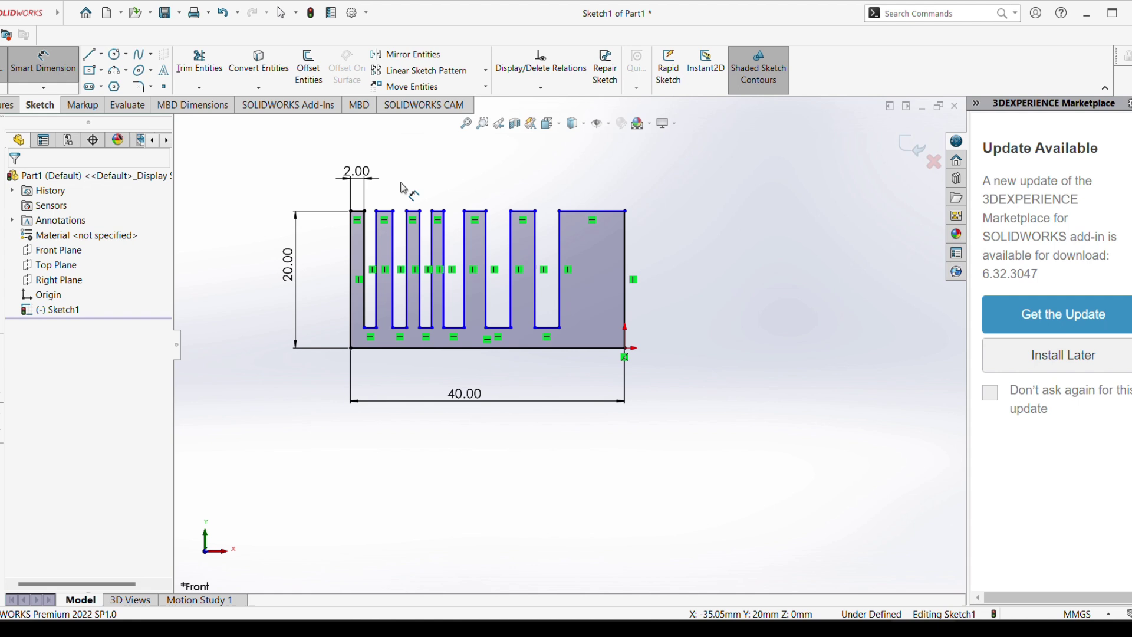
left_click(386, 213)
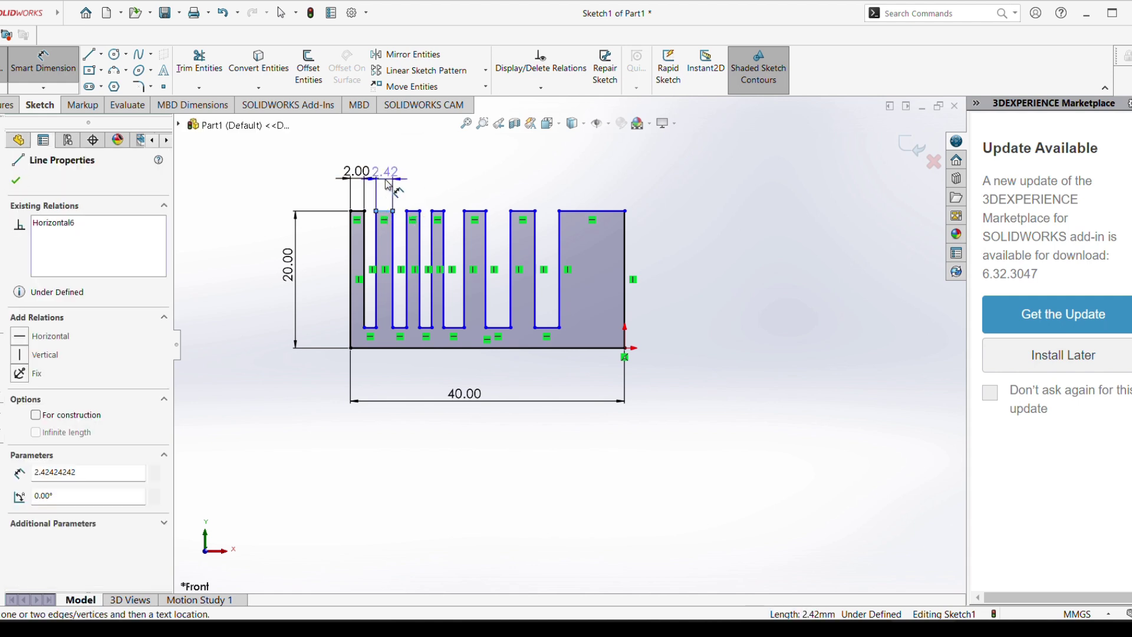
left_click(389, 184)
type("2")
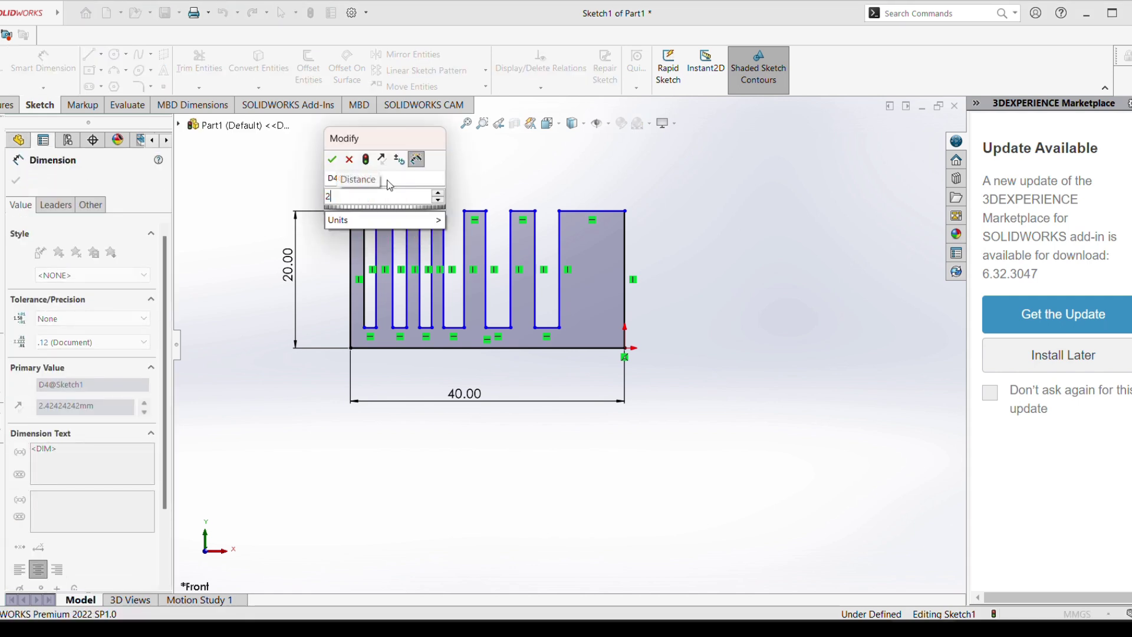
key("Return")
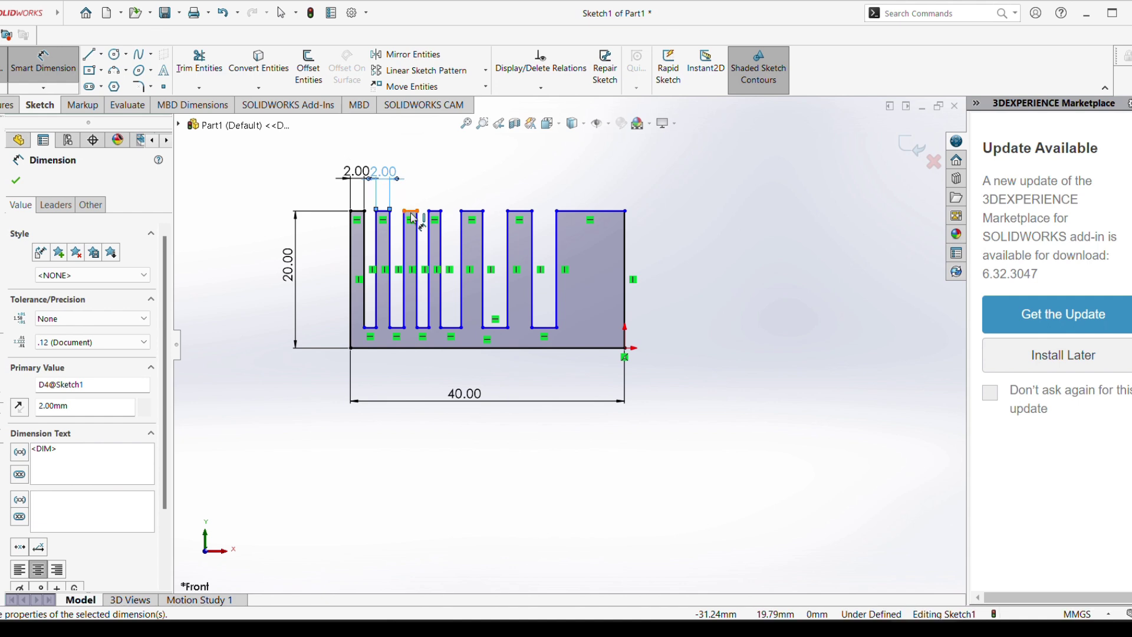
Dimension the top edges of the third and fourth fins from the left to a width of 2 mm each
left_click(413, 213)
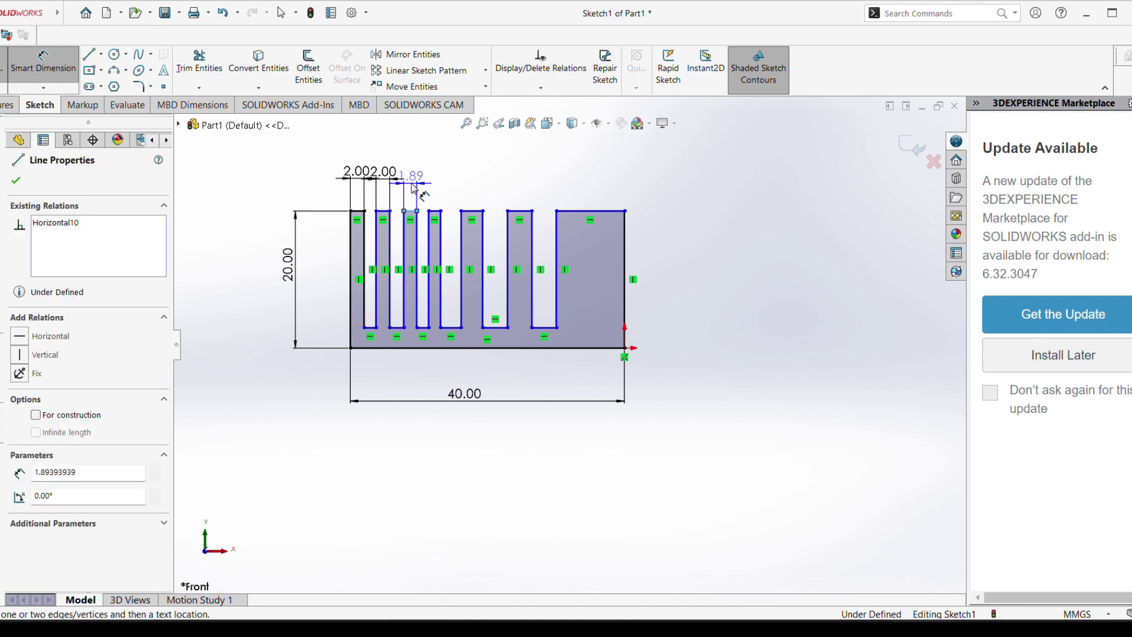
left_click(415, 188)
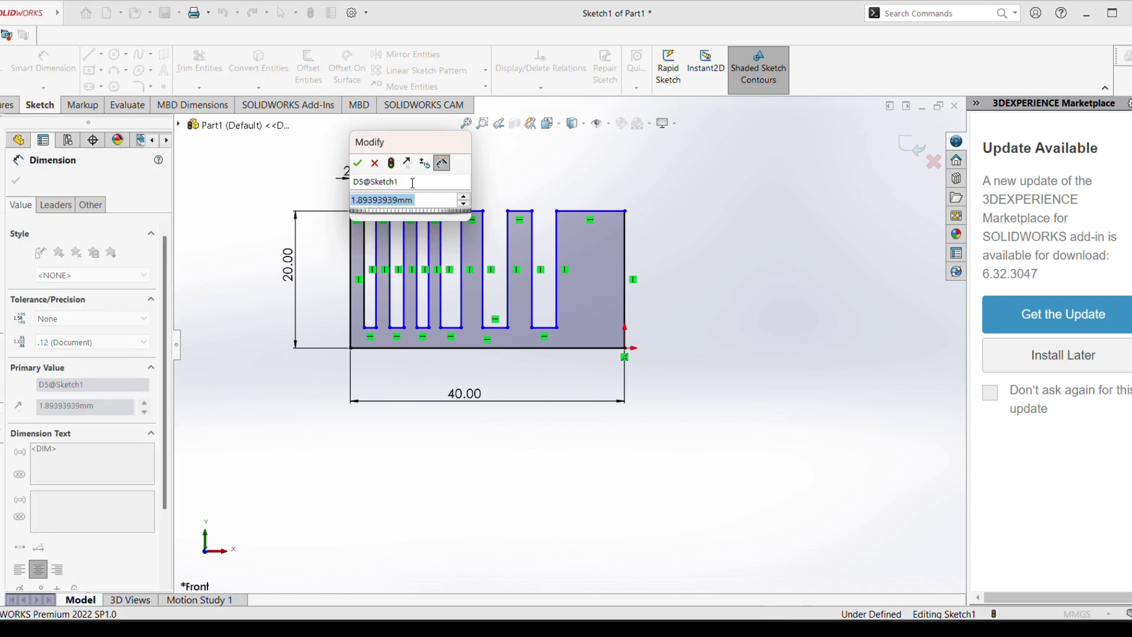
type("2")
key("Return")
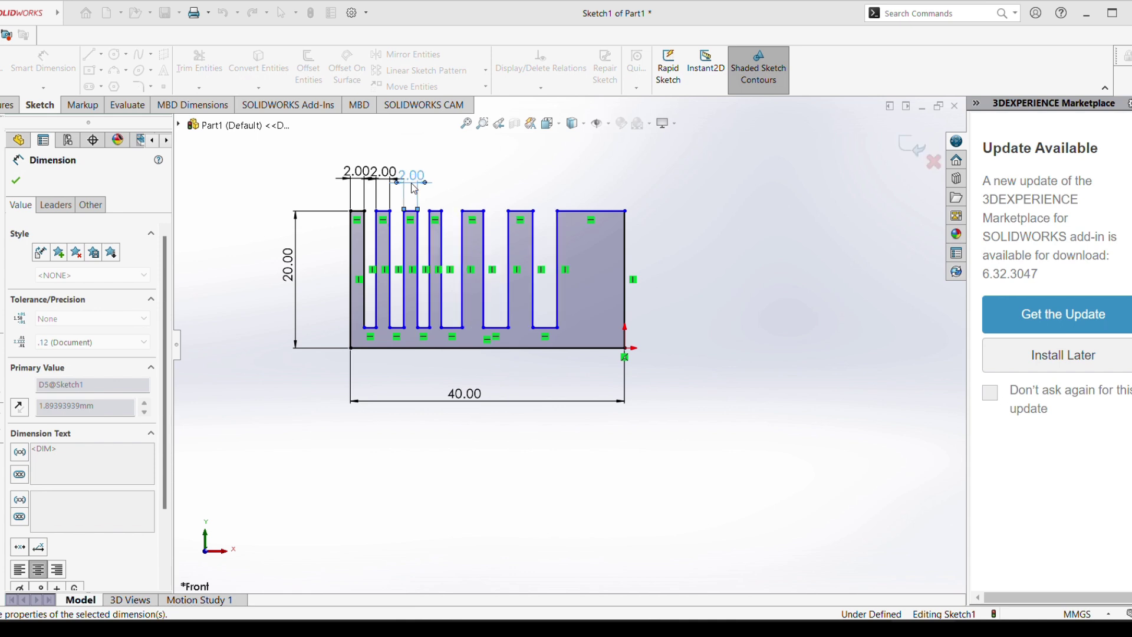
left_click(436, 211)
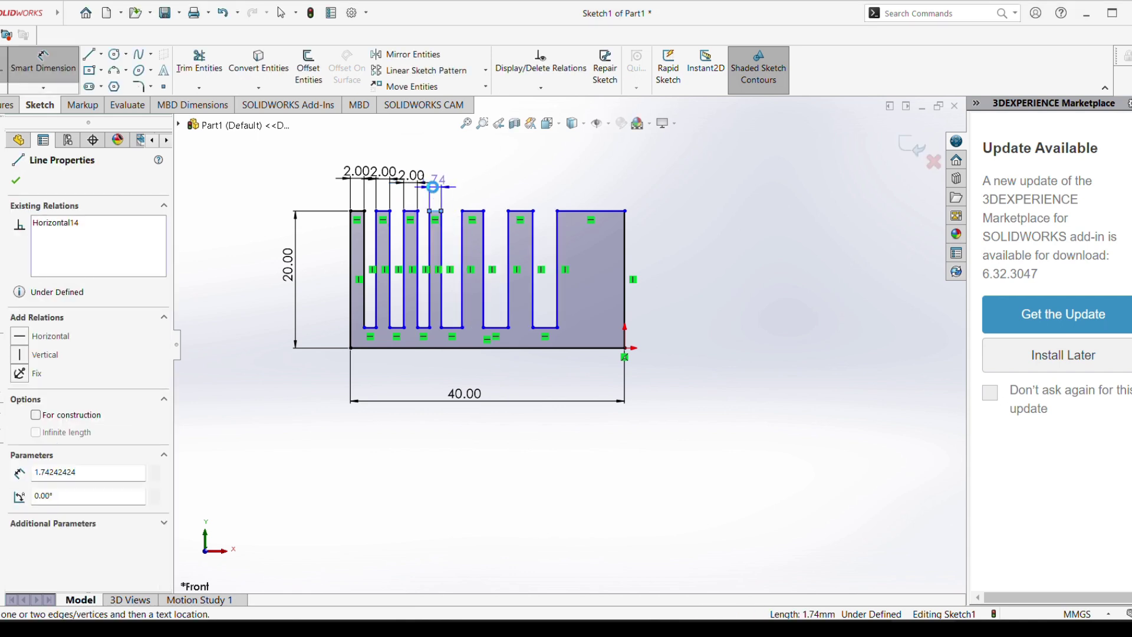
left_click(437, 187)
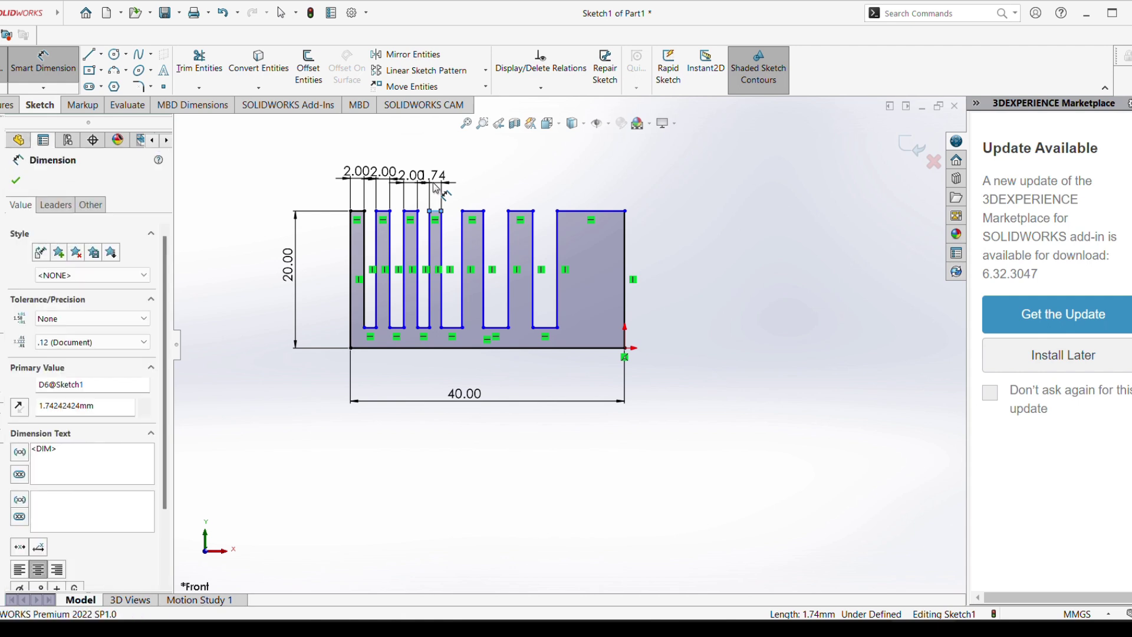
type("2")
key("Return")
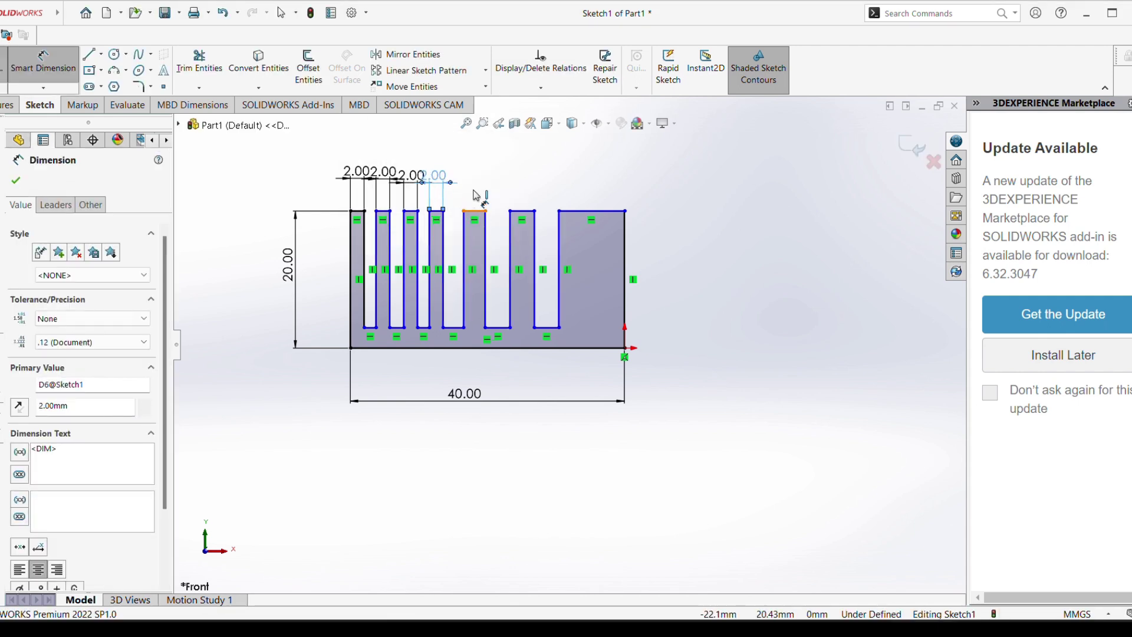
Dimension the top edges of the fifth and sixth fins from the left to a width of 2 mm each
left_click(477, 212)
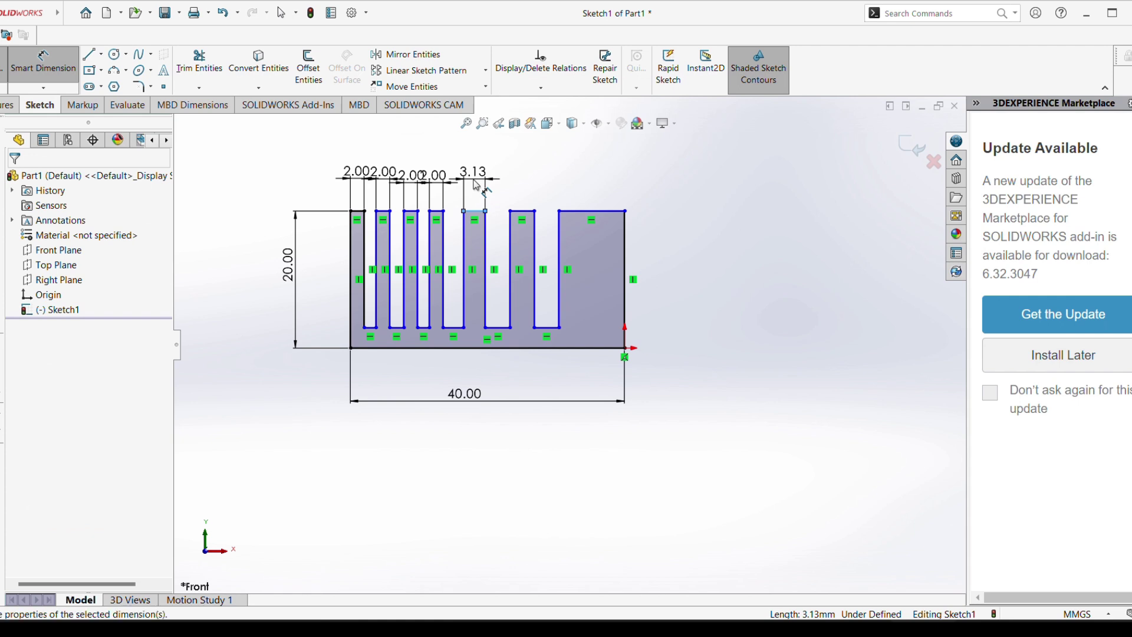
left_click(477, 184)
key("Return")
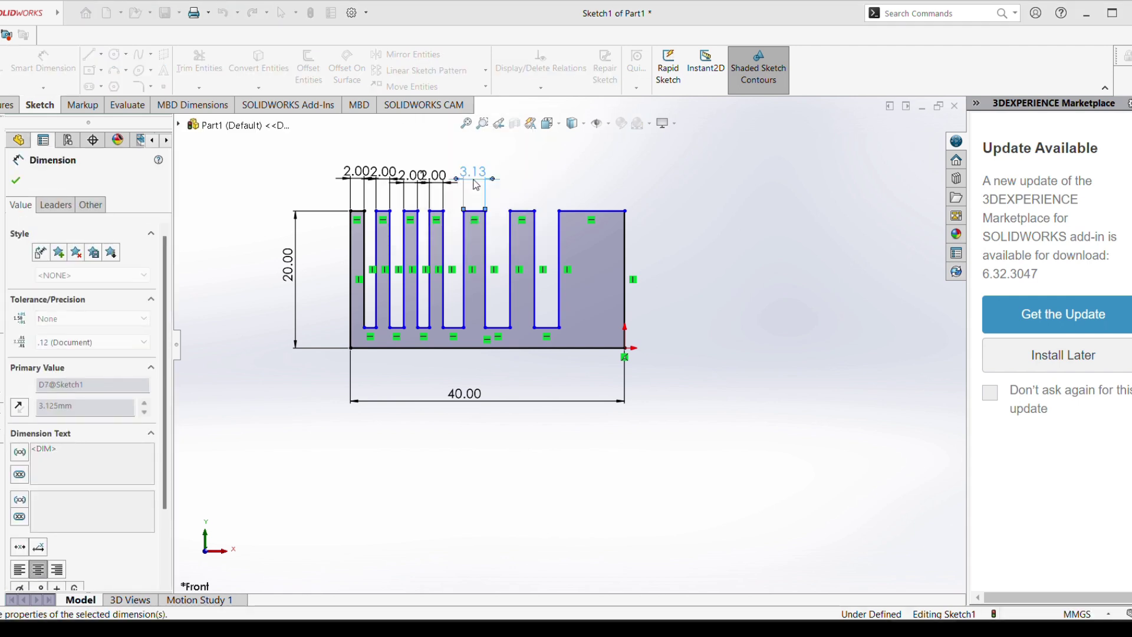
left_click(516, 213)
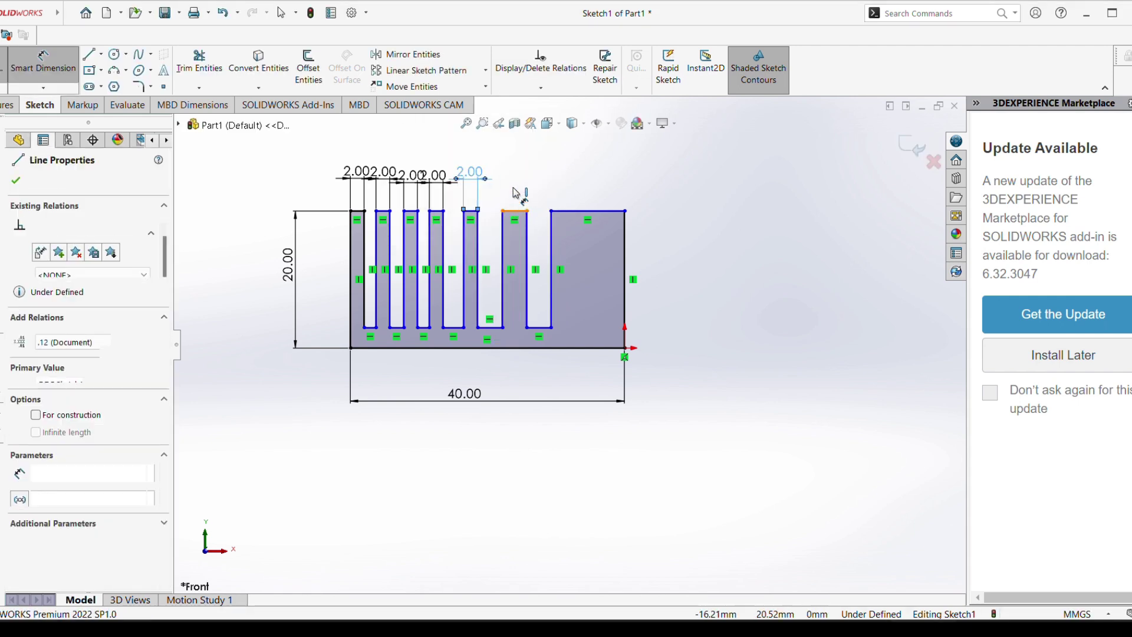
left_click(517, 186)
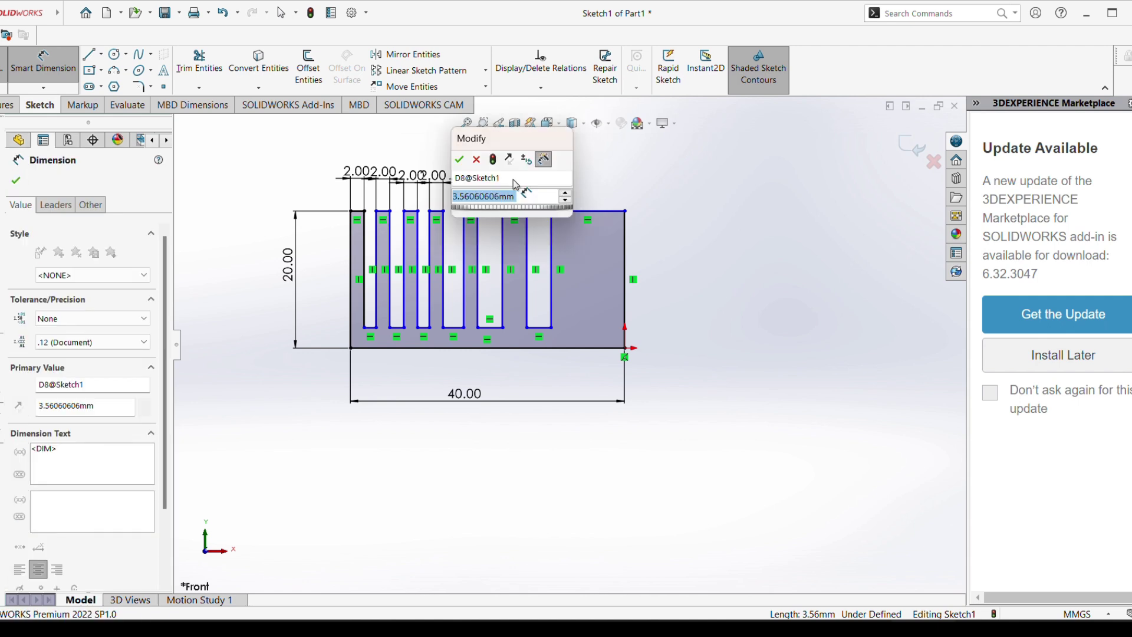
type("2")
key("Return")
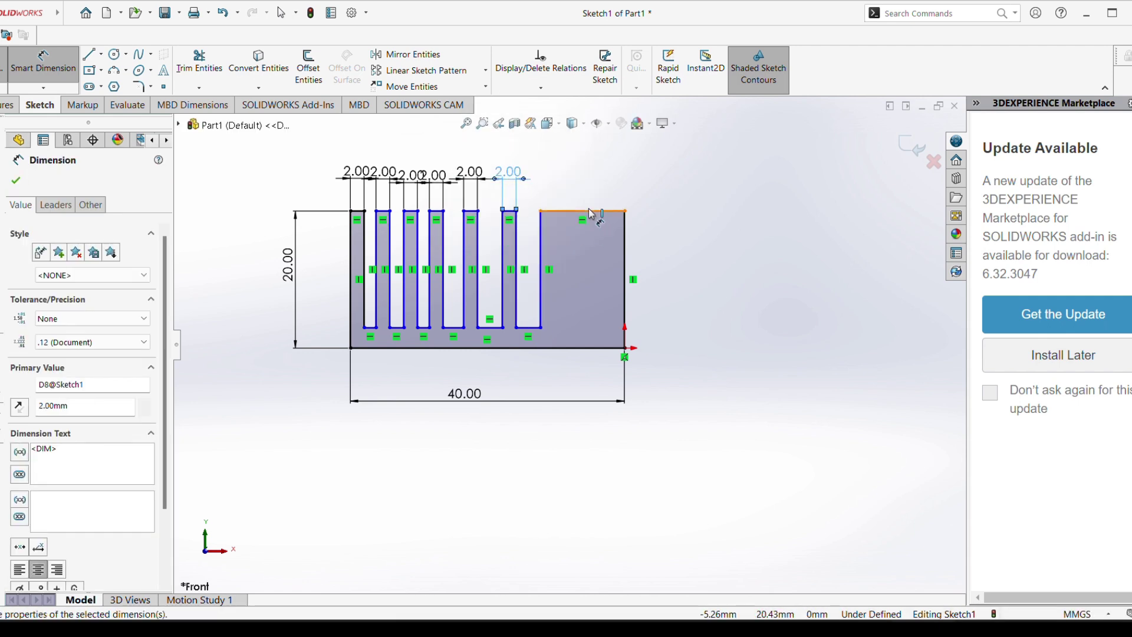
Dimension the top edge of the wide rightmost fin to a width of 2 mm
left_click(589, 211)
left_click(581, 181)
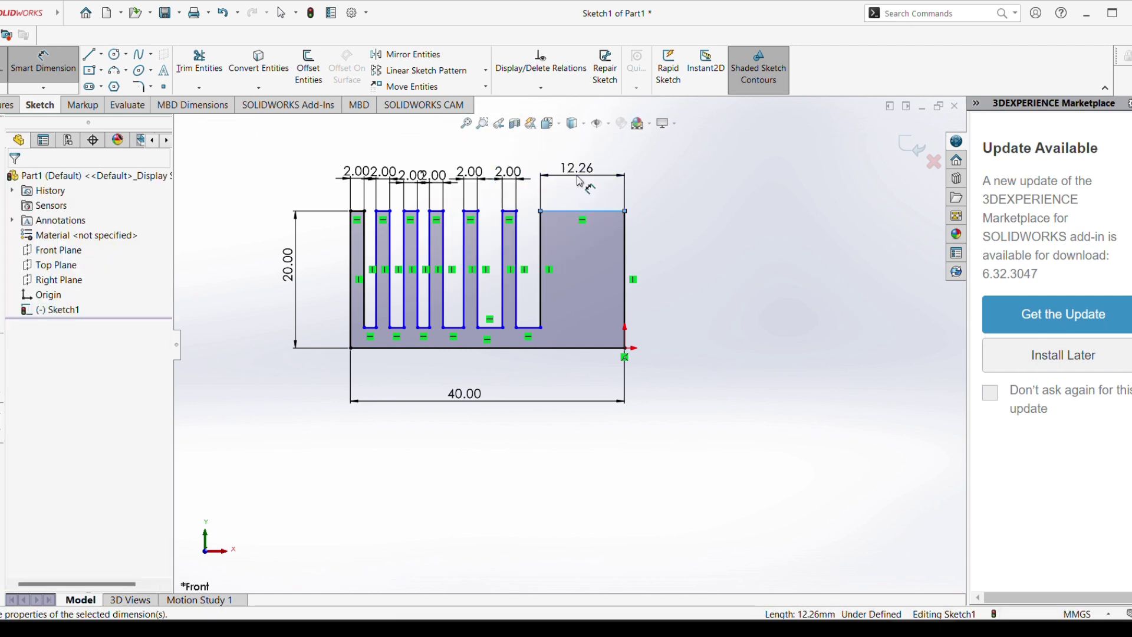
key("Return")
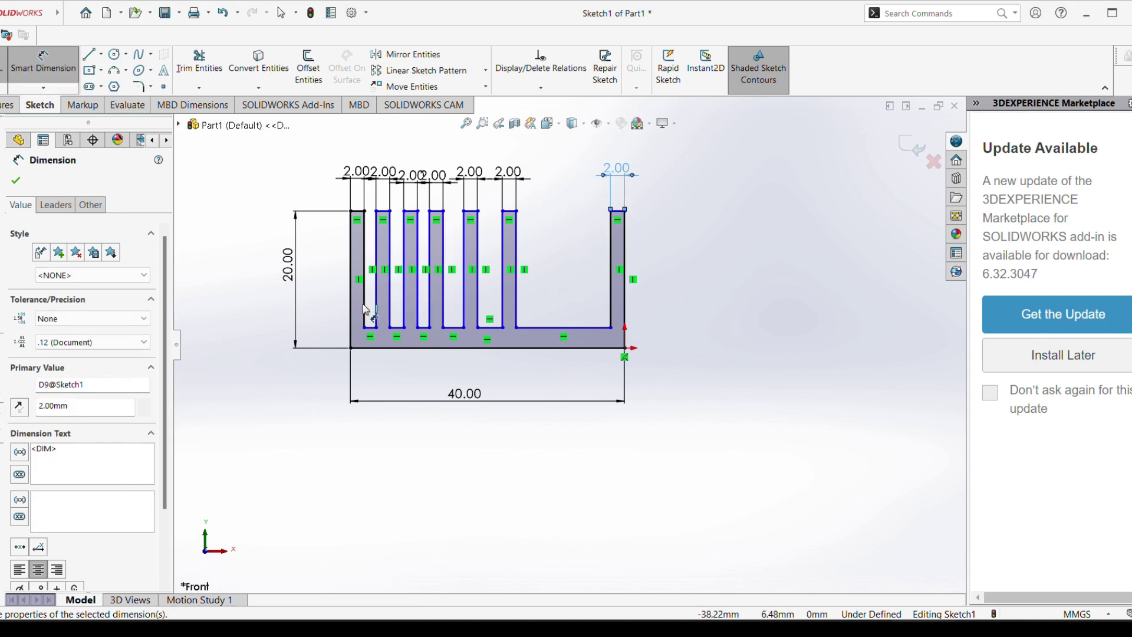
Dimension the gap between the facing vertical edges of the first and second fins to 4.3 mm
left_click(61, 85)
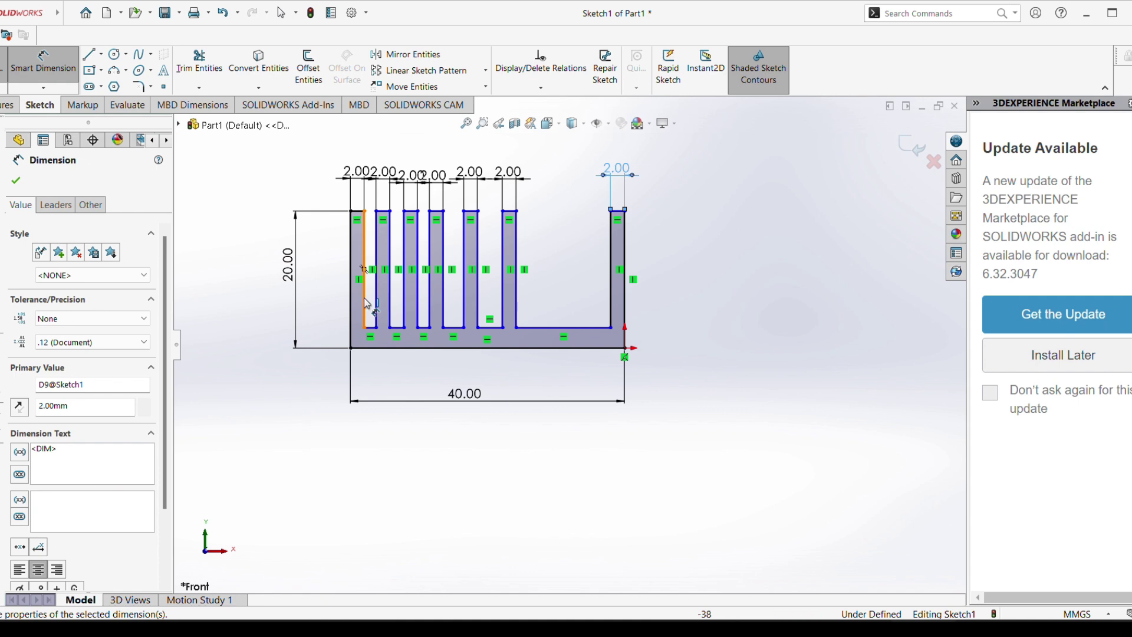
left_click(366, 304)
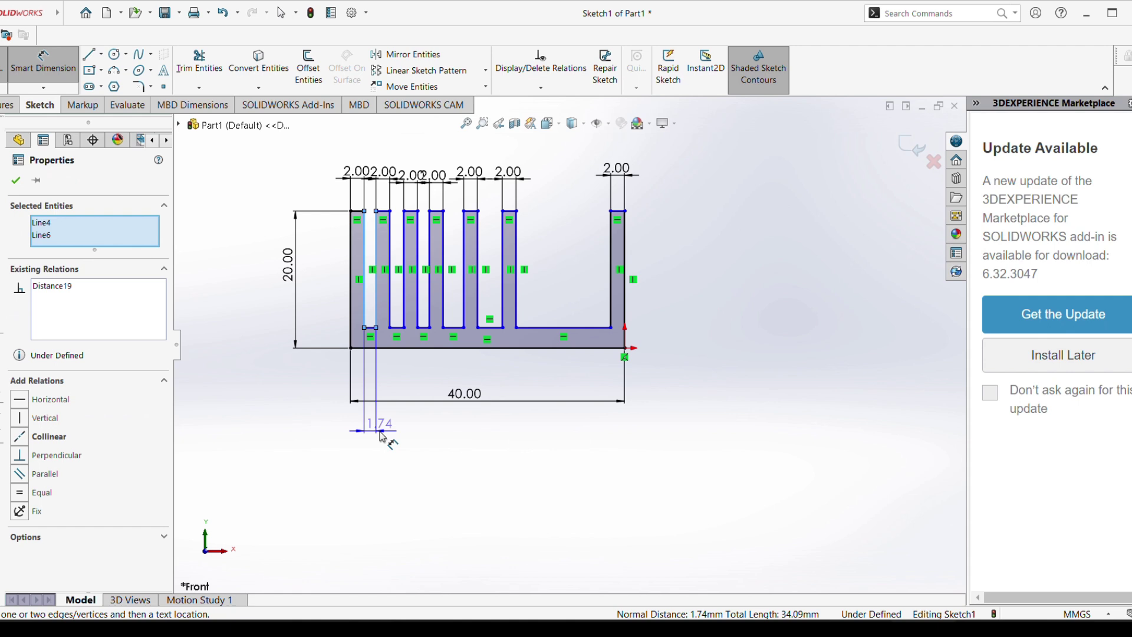
left_click(382, 436)
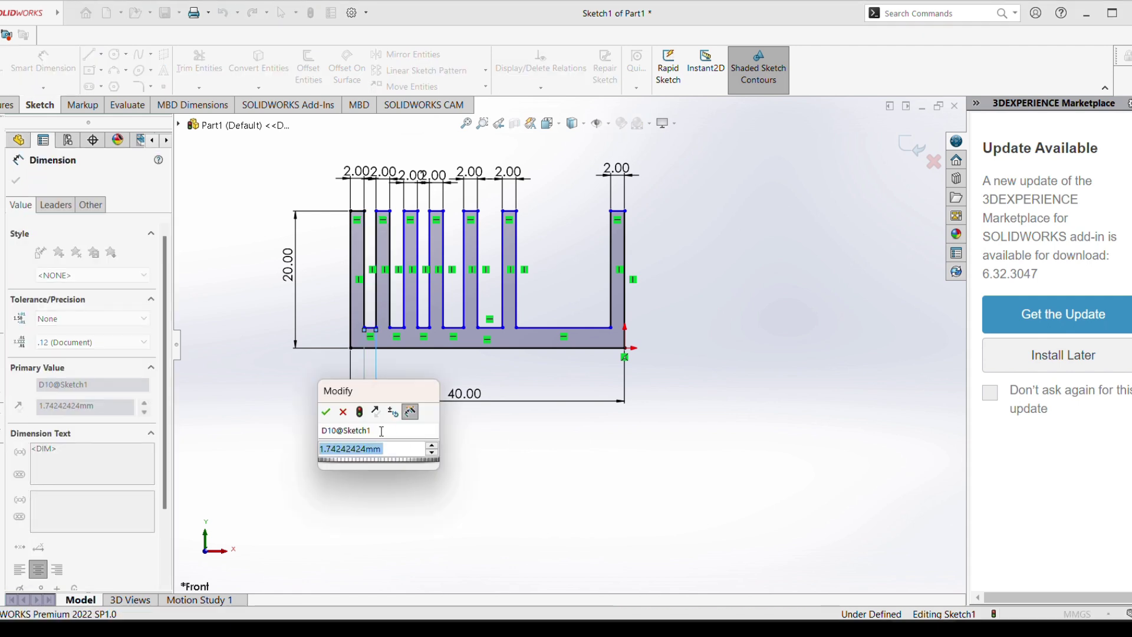
type("2")
key("Escape")
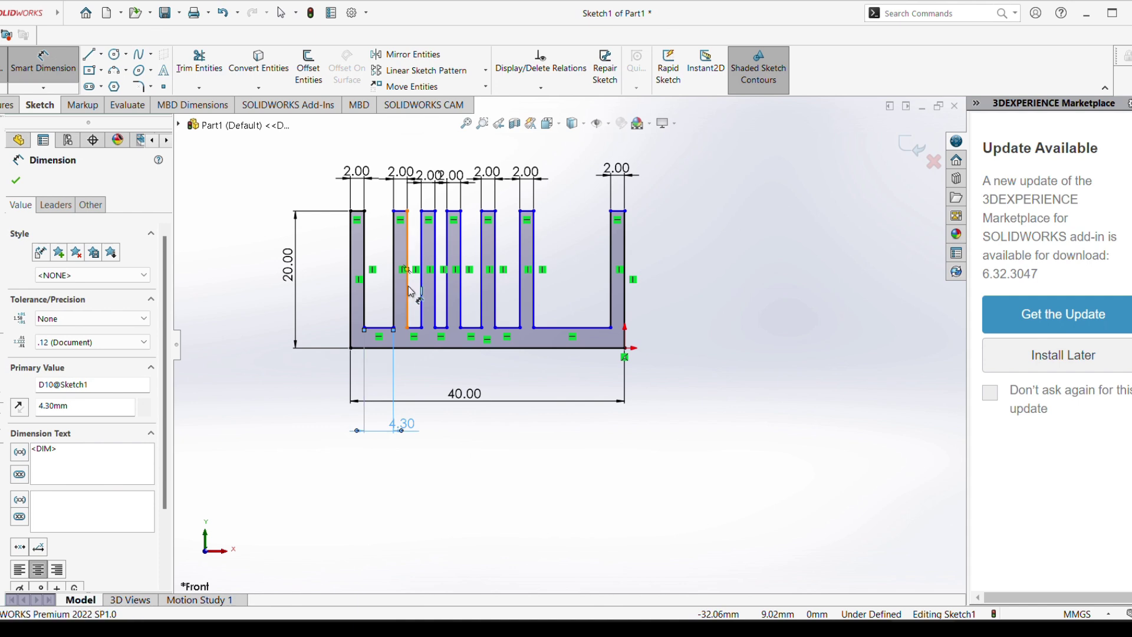
Dimension the gap between the second and third fins to 4.3 mm, placing the dimension below the profile
left_click(409, 291)
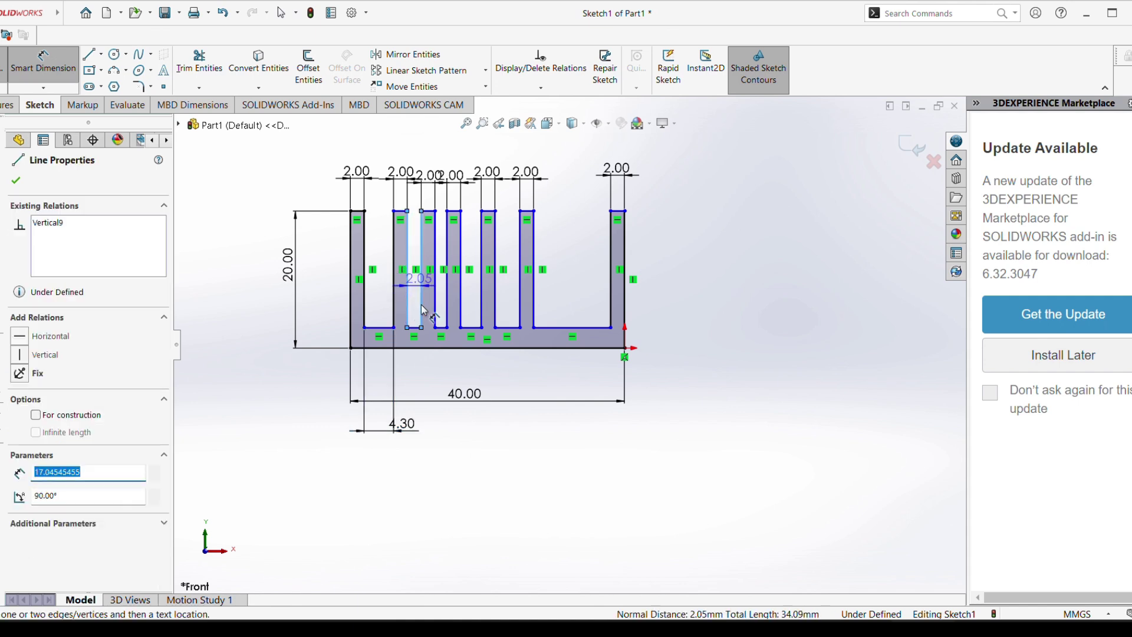
left_click(437, 454)
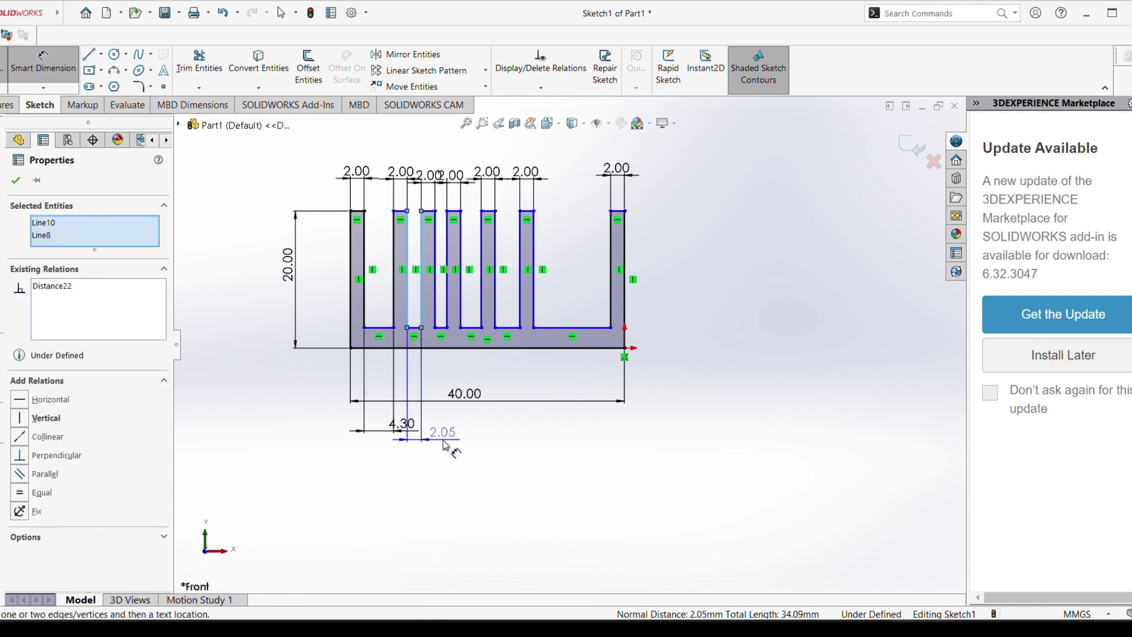
left_click(442, 439)
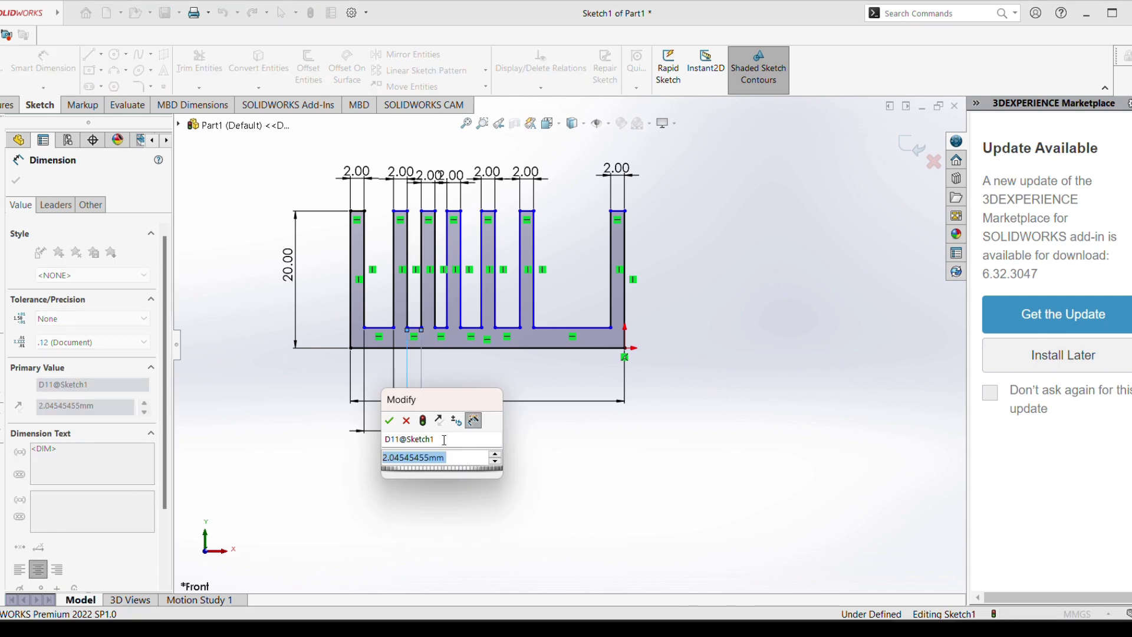
type("4.3")
key("Return")
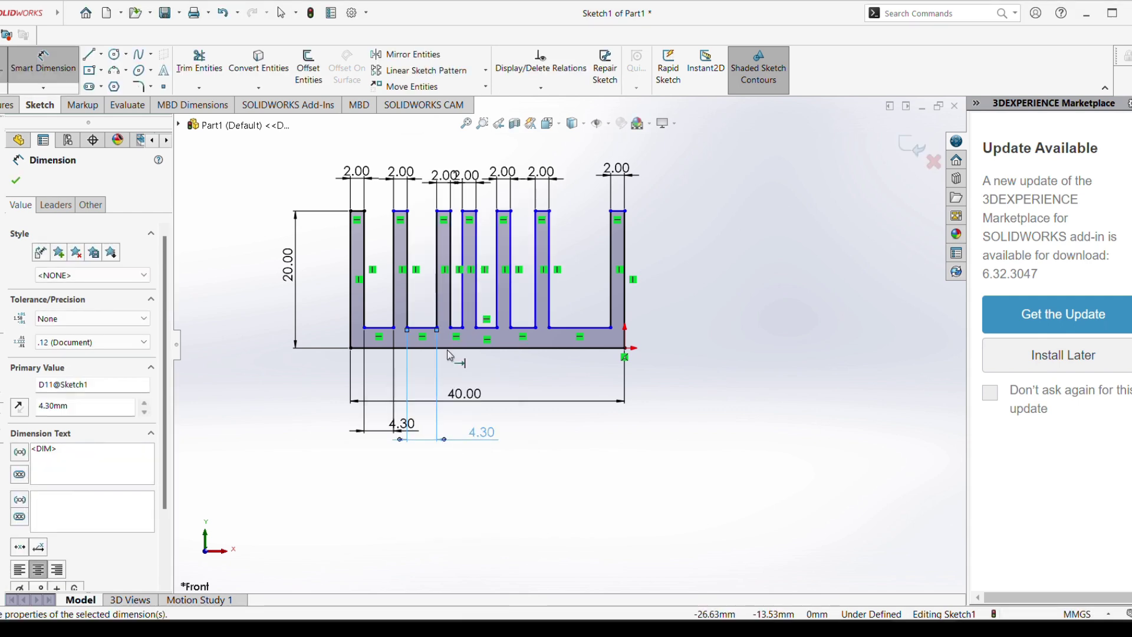
Dimension the gap between the third and fourth fins to 4.3 mm
left_click(452, 292)
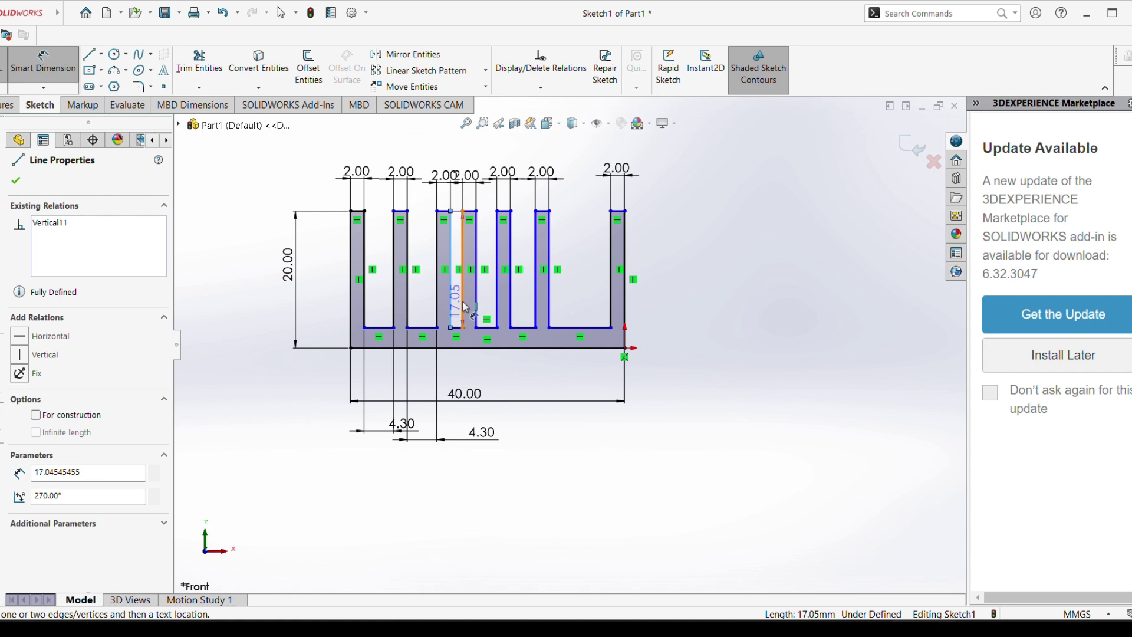
left_click(464, 305)
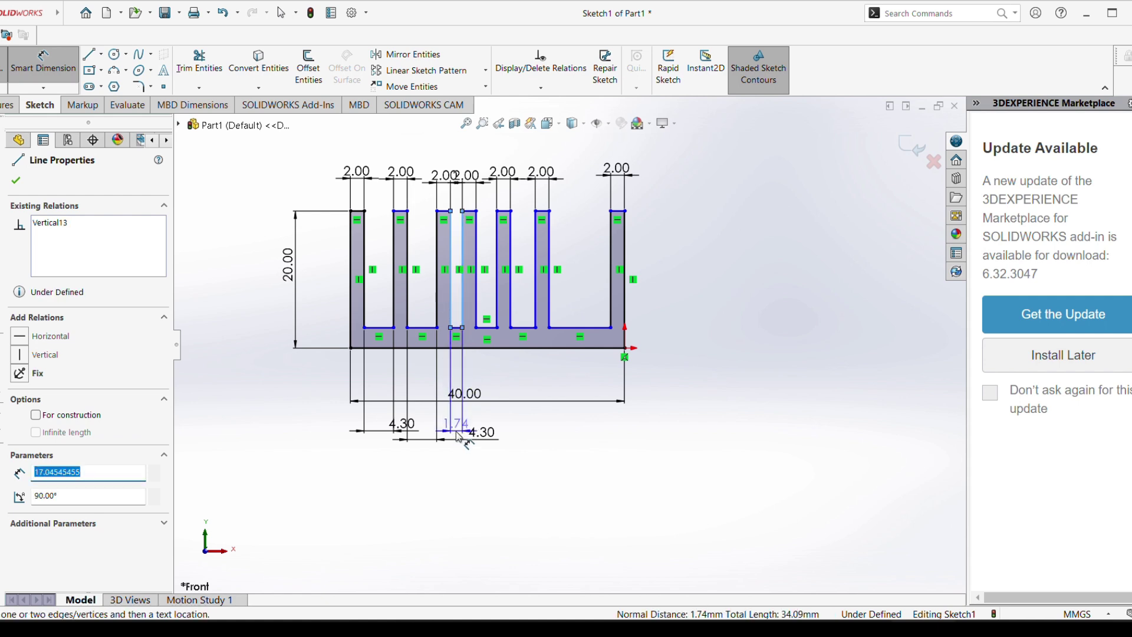
left_click(459, 437)
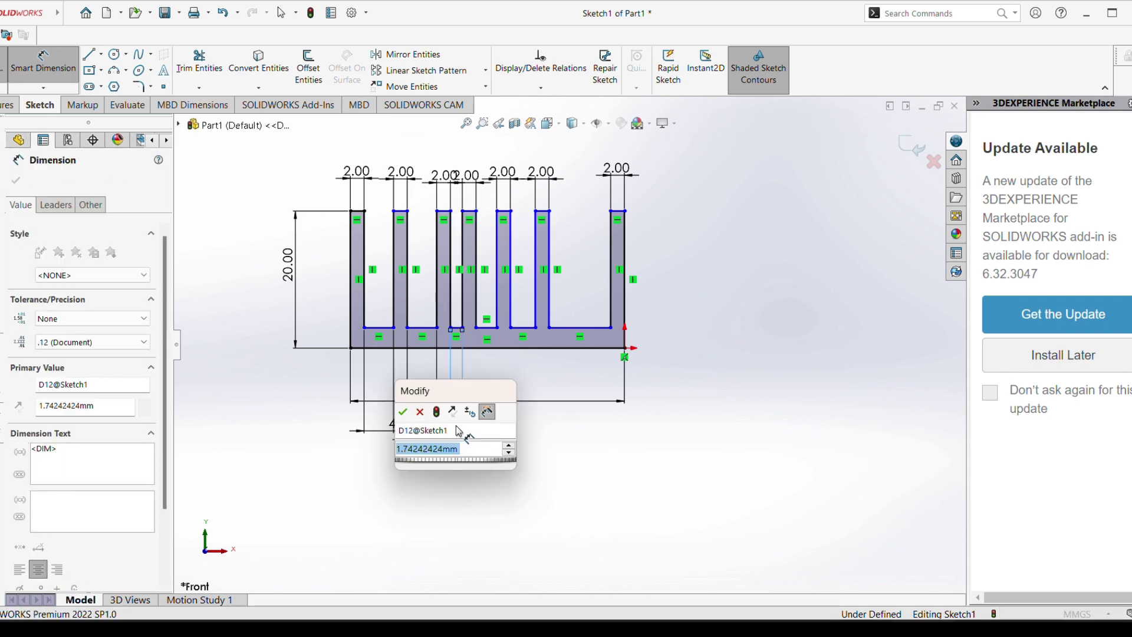
type("4.3")
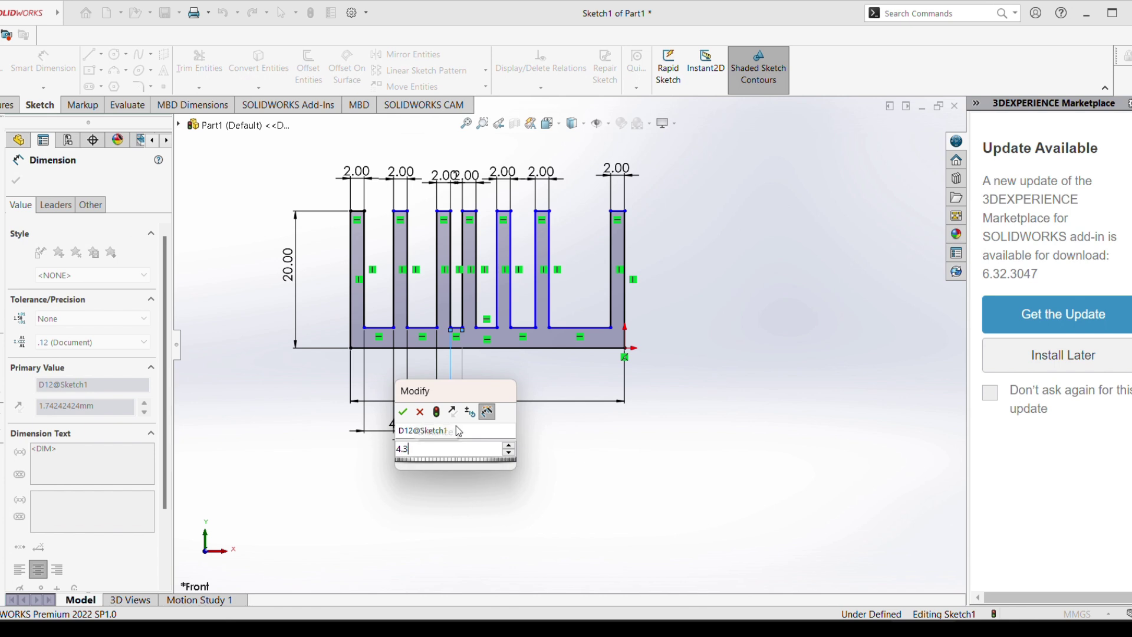
key("Return")
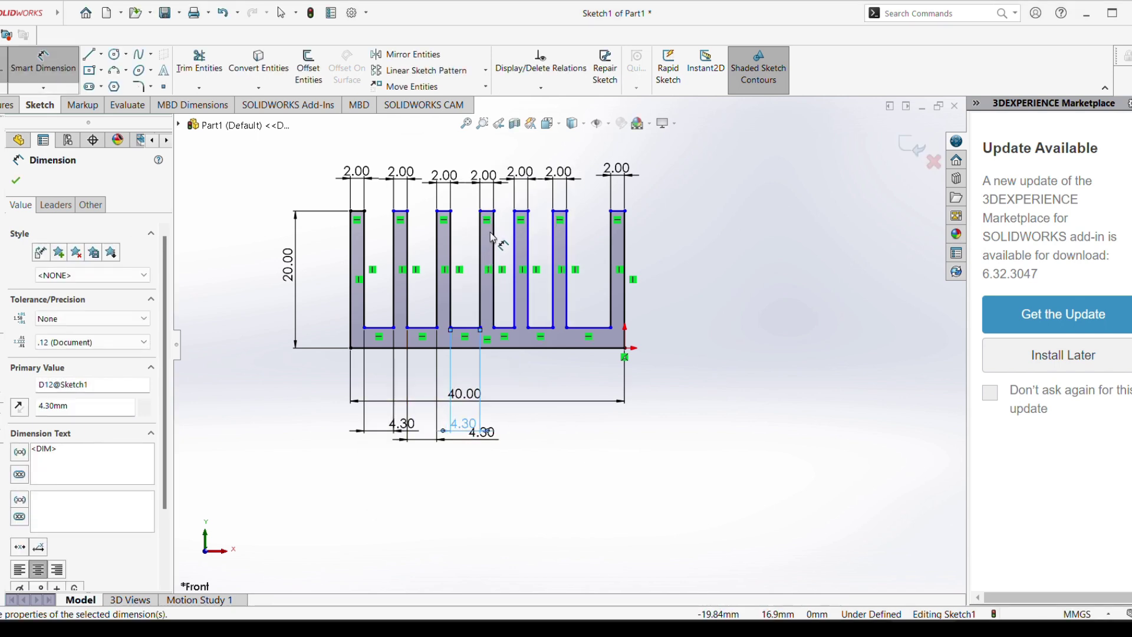
Dimension the gap between the facing vertical edges of the fourth and fifth fins to 4.3 mm, placing the dimension below the profile
left_click(494, 238)
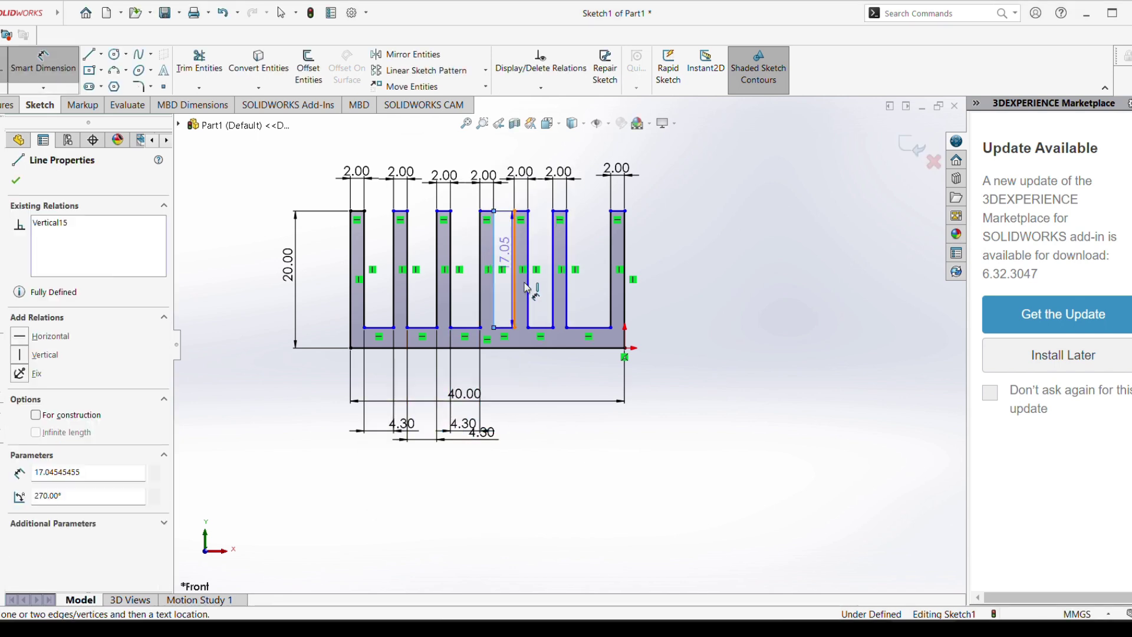
left_click(514, 300)
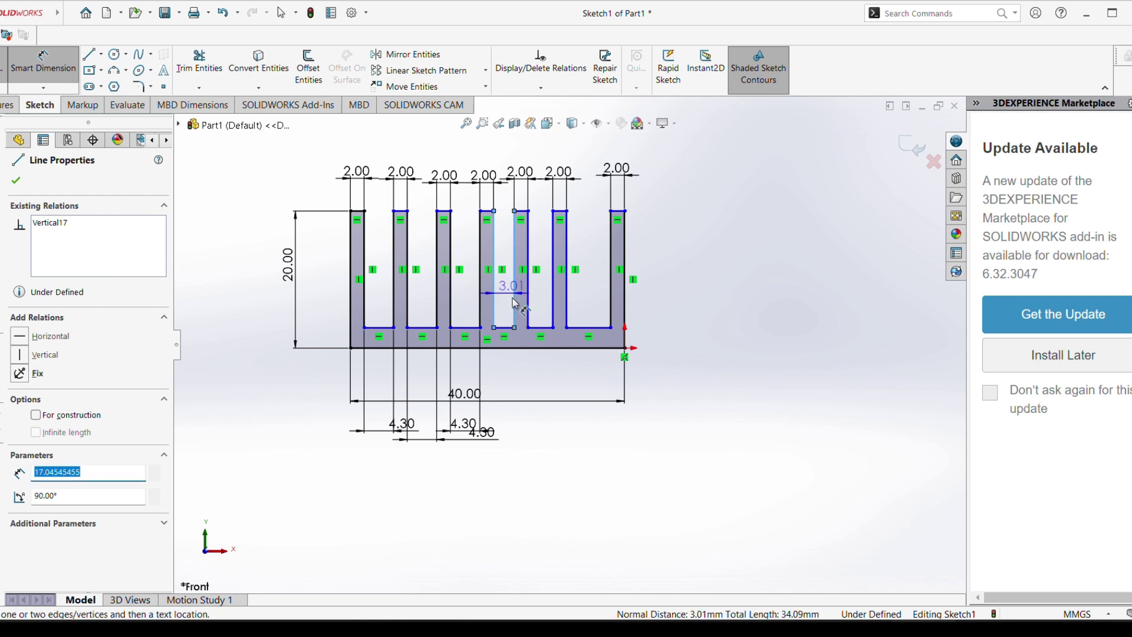
left_click(519, 424)
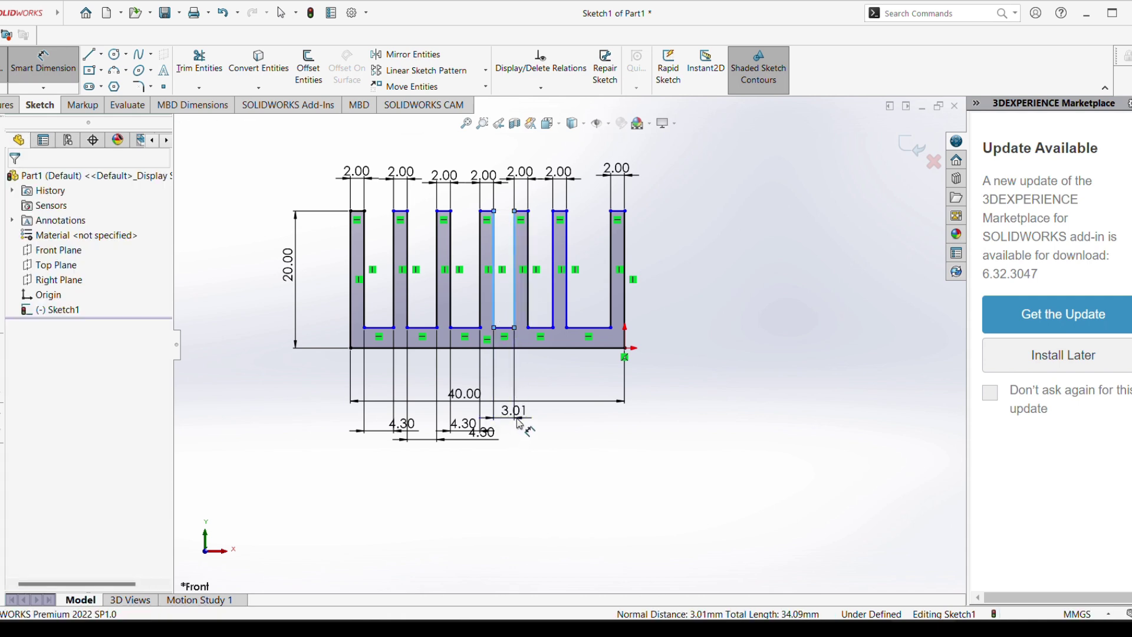
type("4")
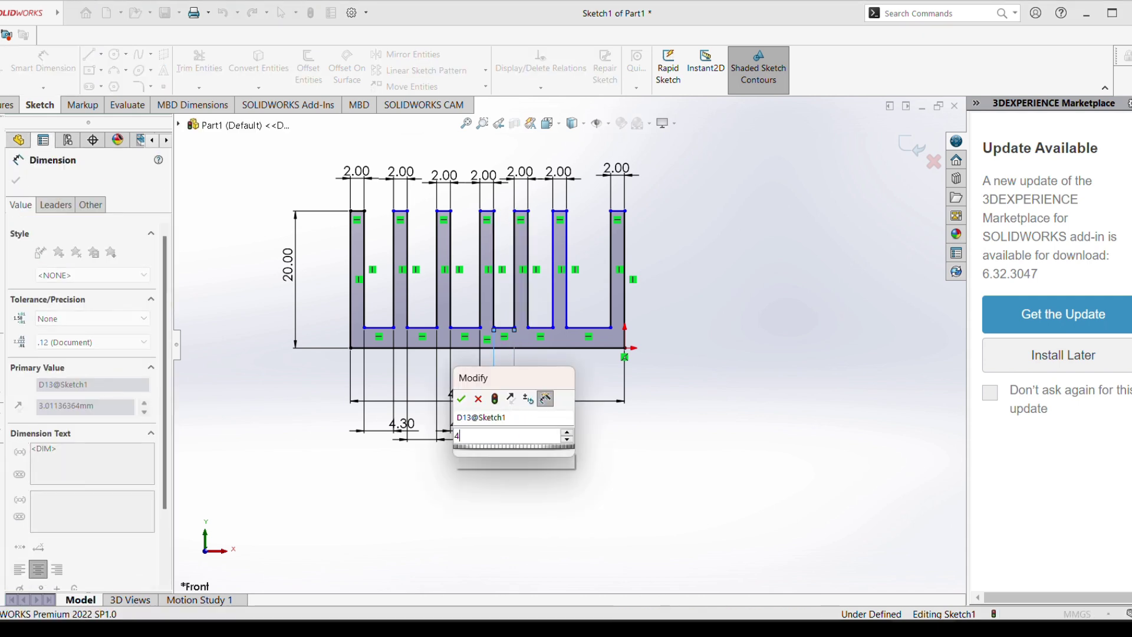
type(".3")
key("Return")
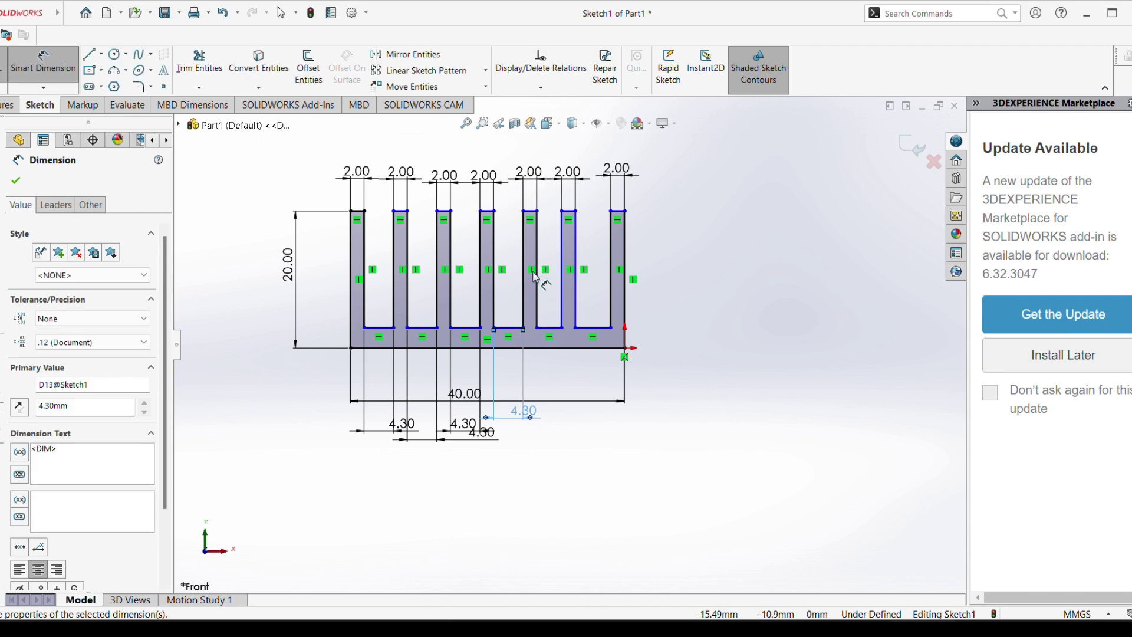
Dimension the gap between the fifth and sixth fins to 4.3 mm, placing the dimension below the profile
left_click(537, 249)
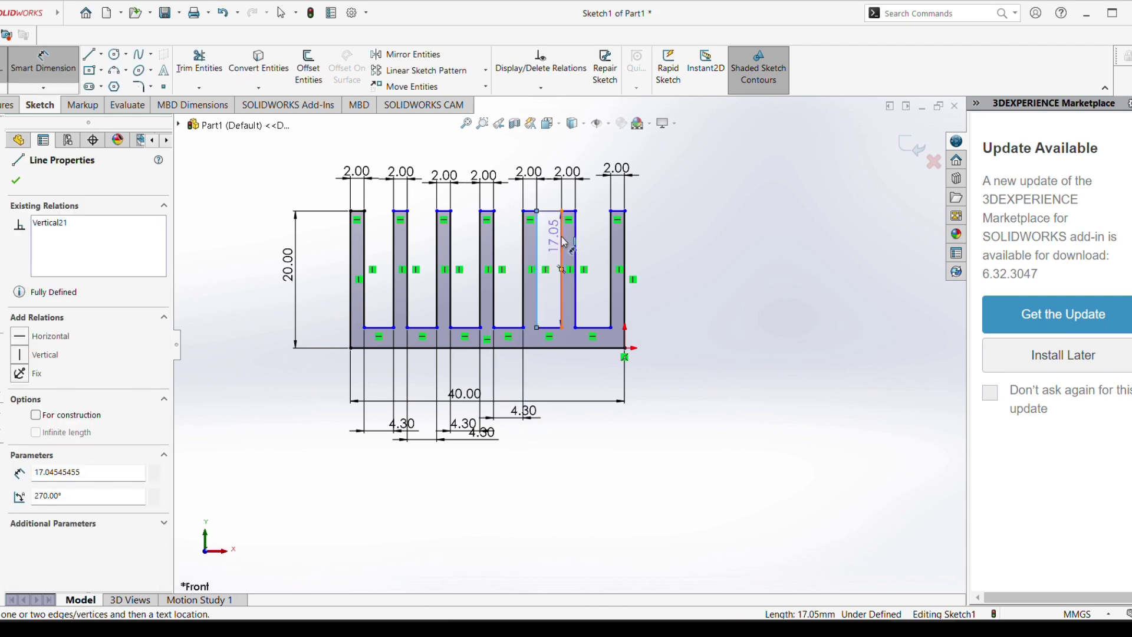
left_click(562, 247)
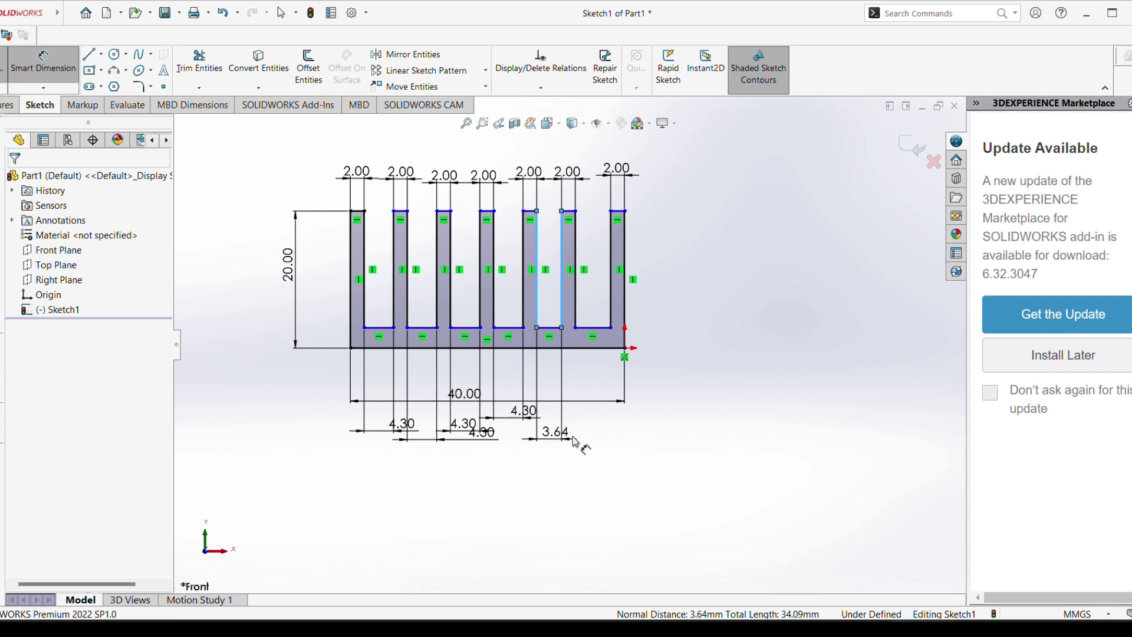
left_click(570, 447)
type("4.3")
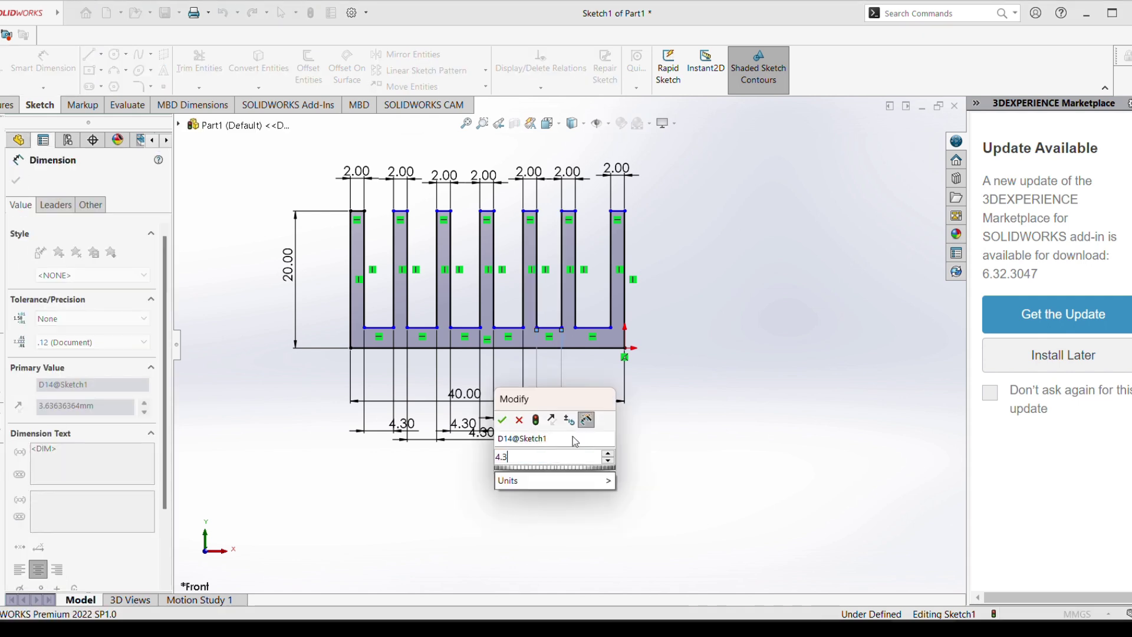
key("Return")
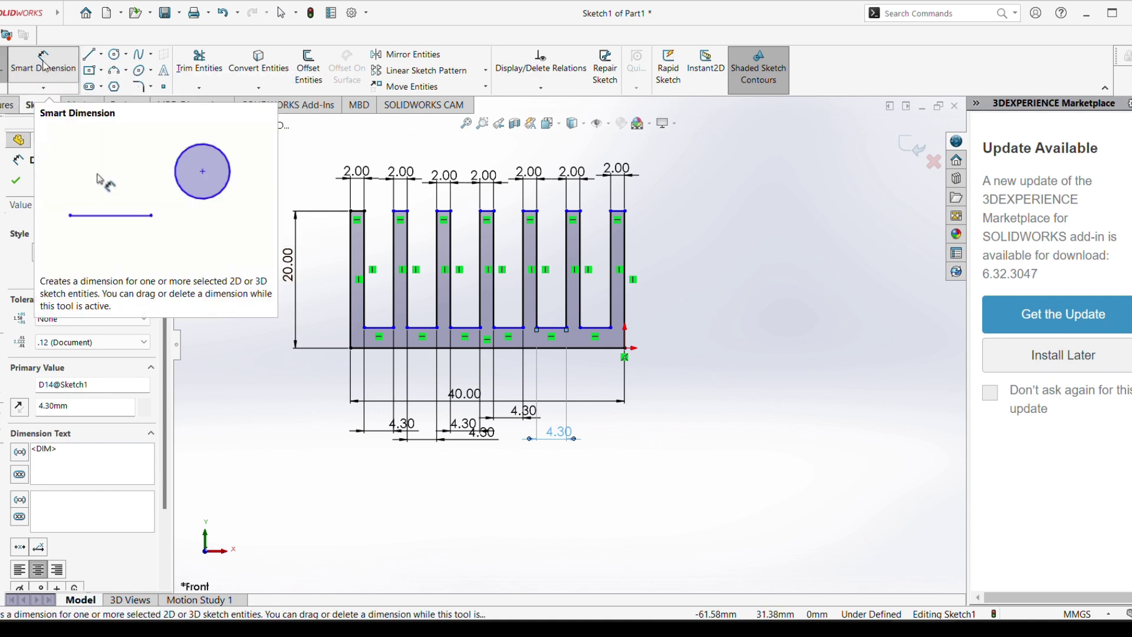
Dimension the vertical distance from the first fin's top edge to the floor of the first slot as 16 mm
left_click(358, 211)
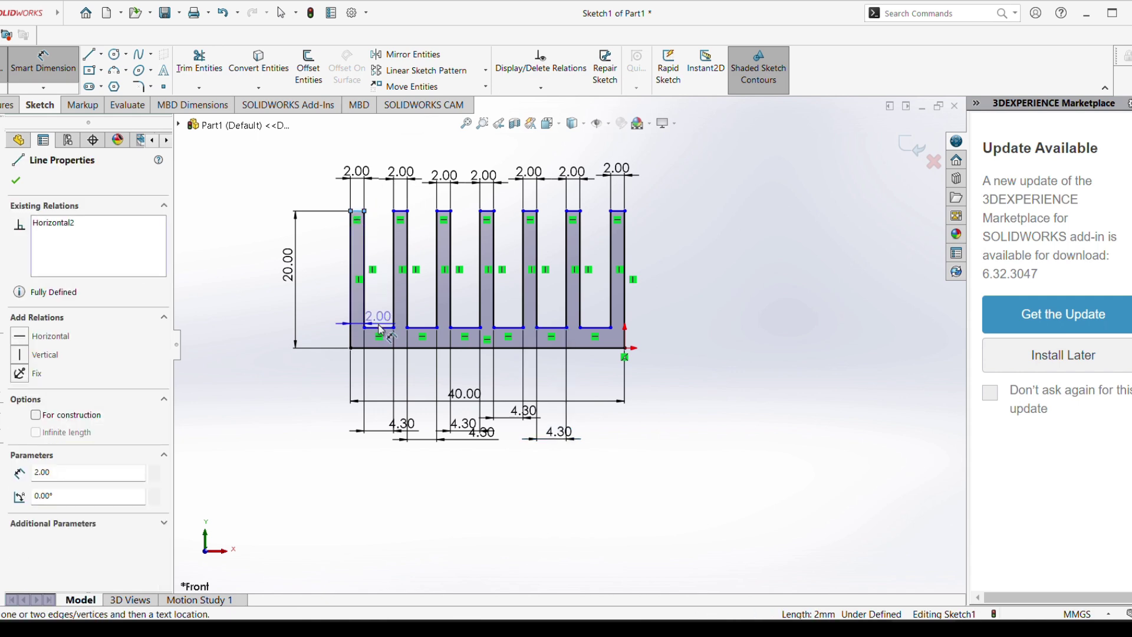
left_click(379, 328)
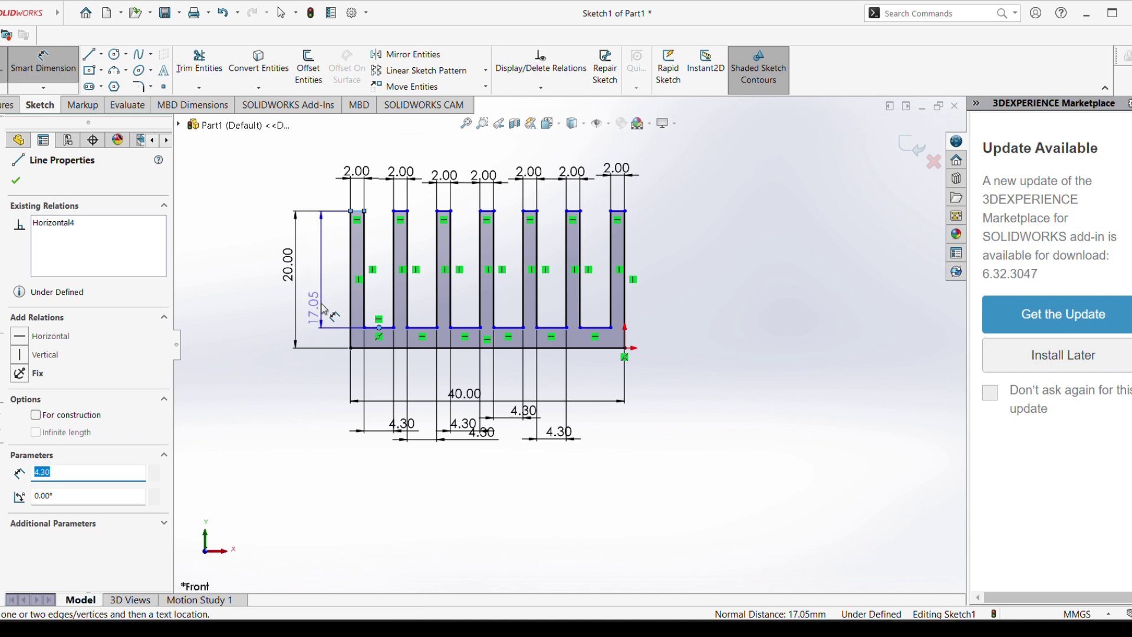
left_click(333, 306)
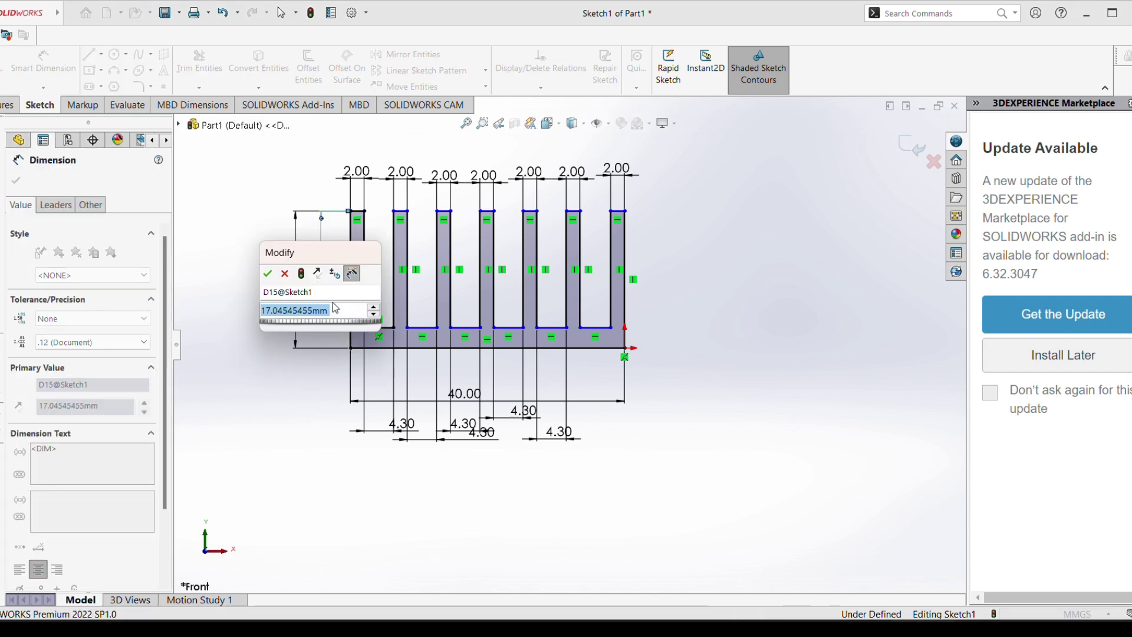
type("16")
key("Return")
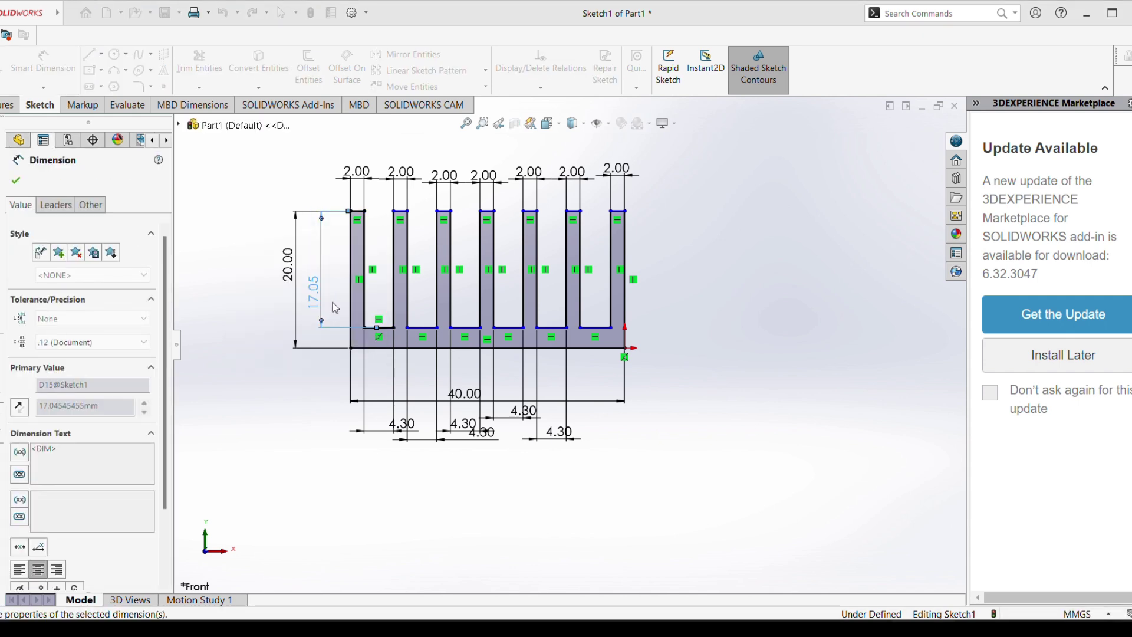
Dimension the depth from the second fin's top edge to the floor of the slot between the second and third fins as 16 mm
left_click(403, 216)
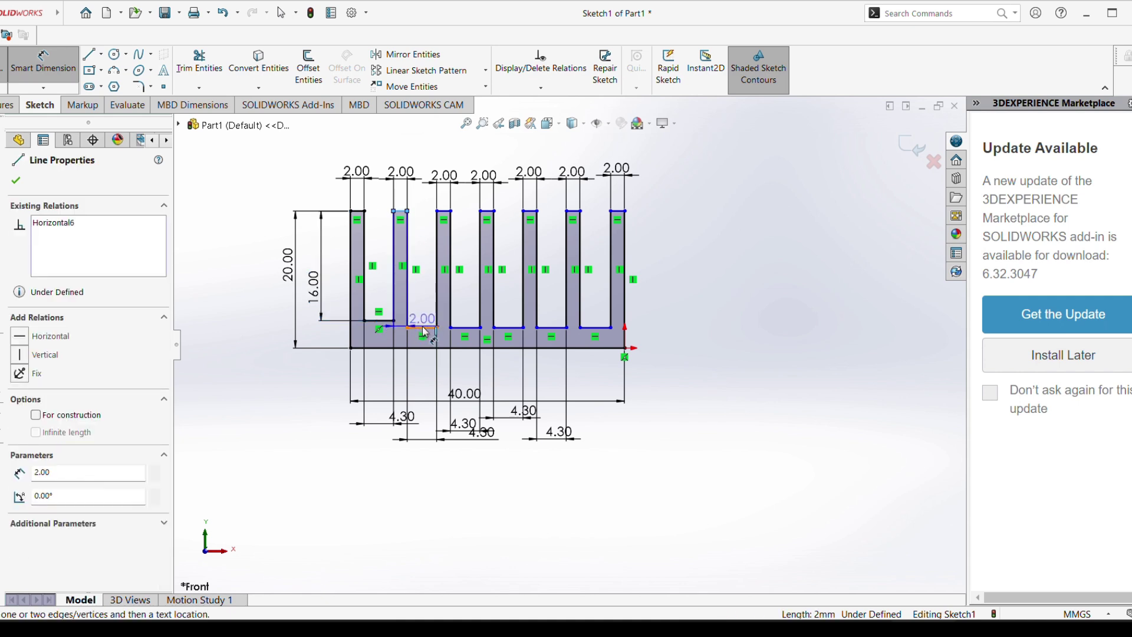
left_click(424, 329)
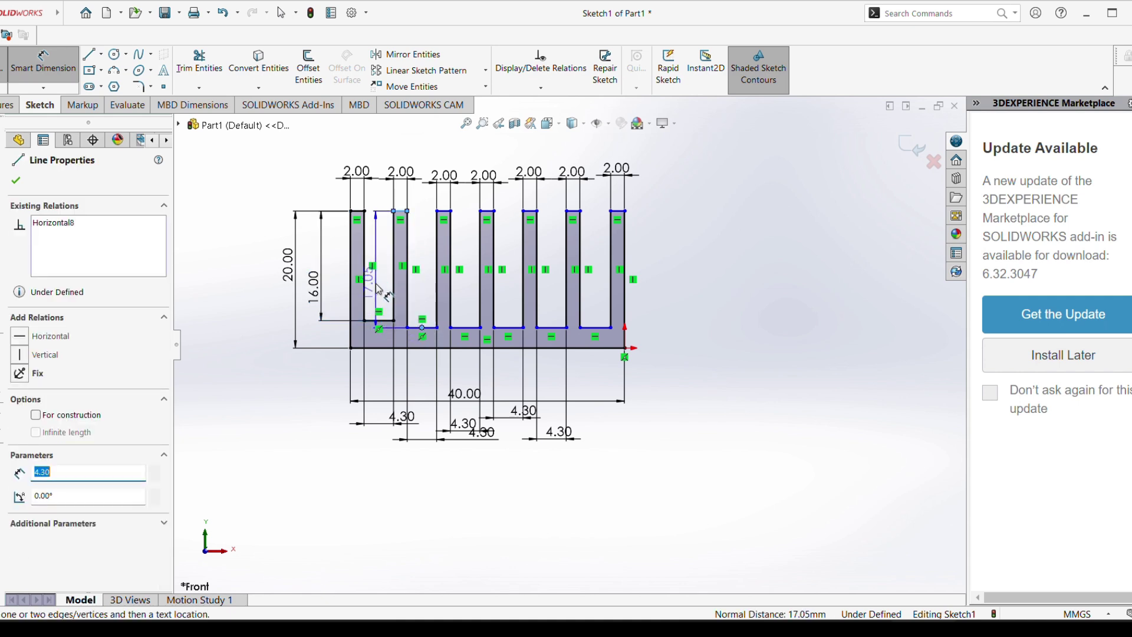
left_click(377, 287)
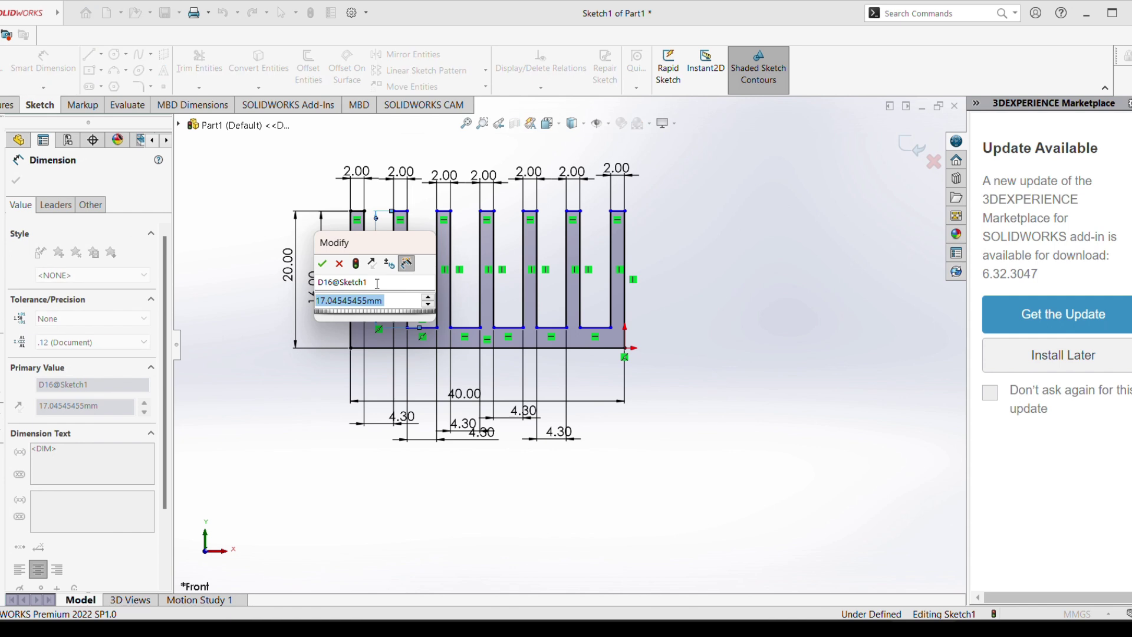
type("16")
key("Return")
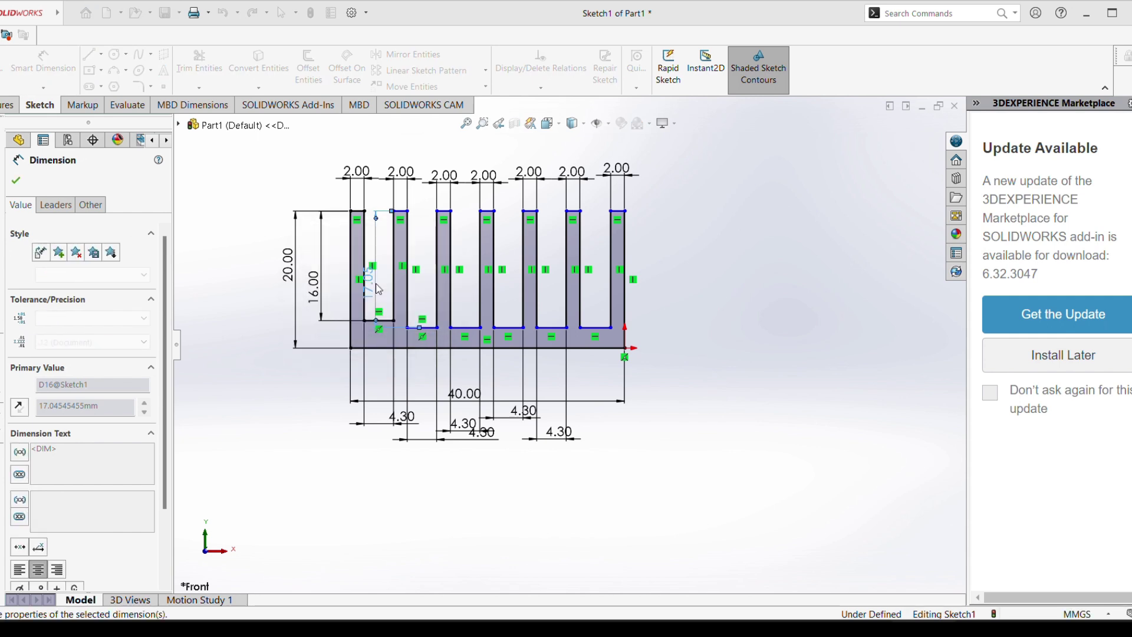
Dimension the depth from the third fin's top edge to the floor of the slot between the third and fourth fins as 16 mm
left_click(446, 212)
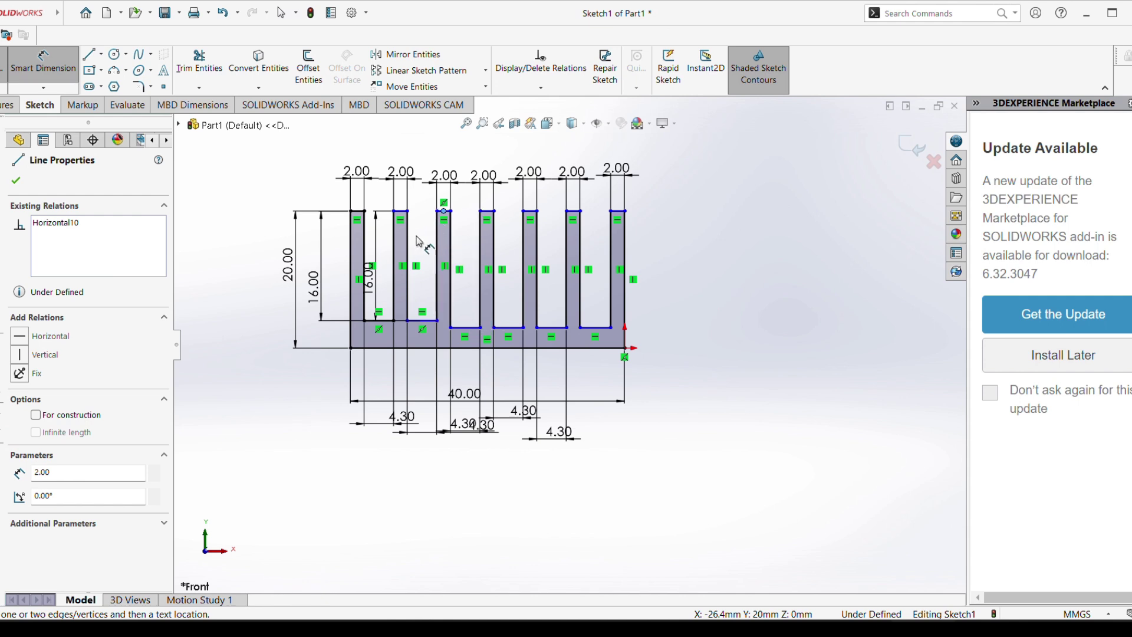
left_click(444, 211)
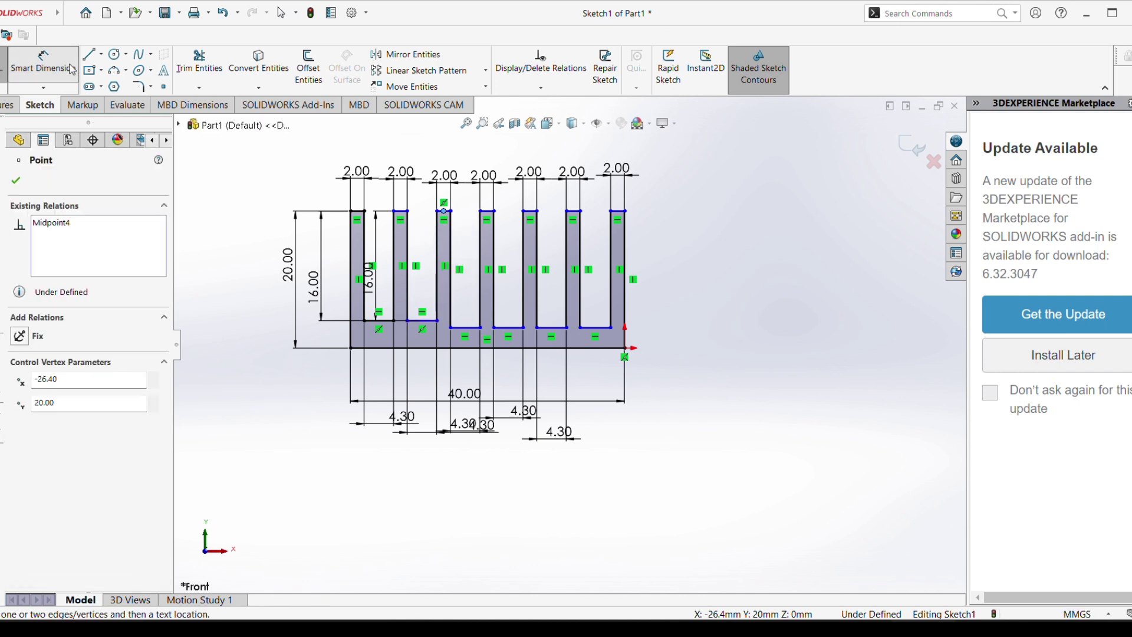
left_click(47, 59)
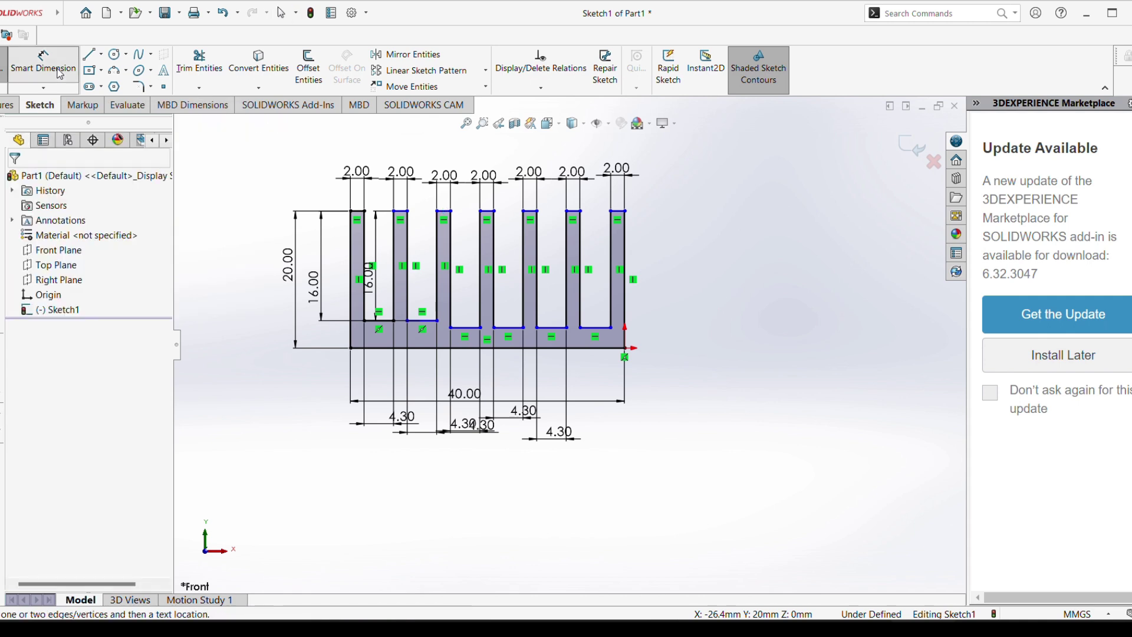
left_click(444, 211)
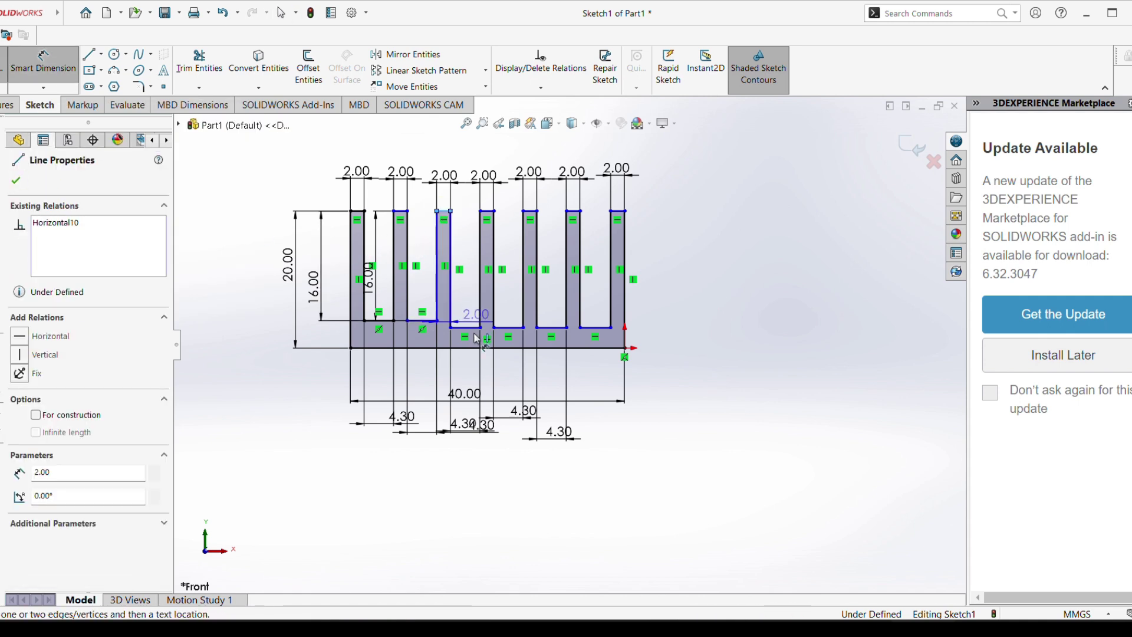
left_click(466, 327)
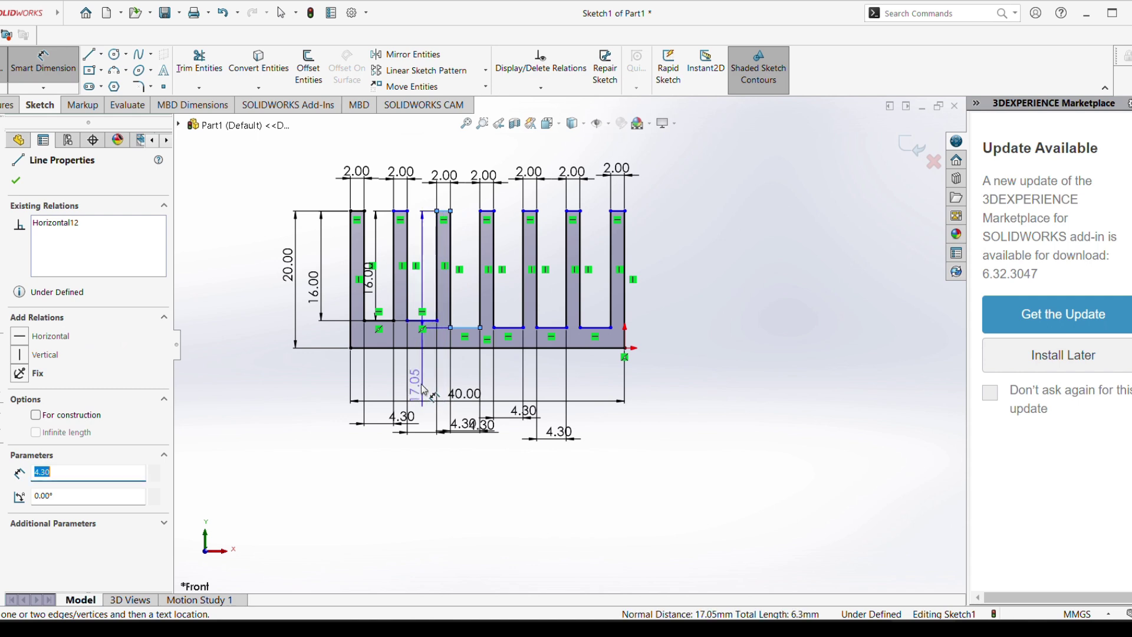
left_click(426, 390)
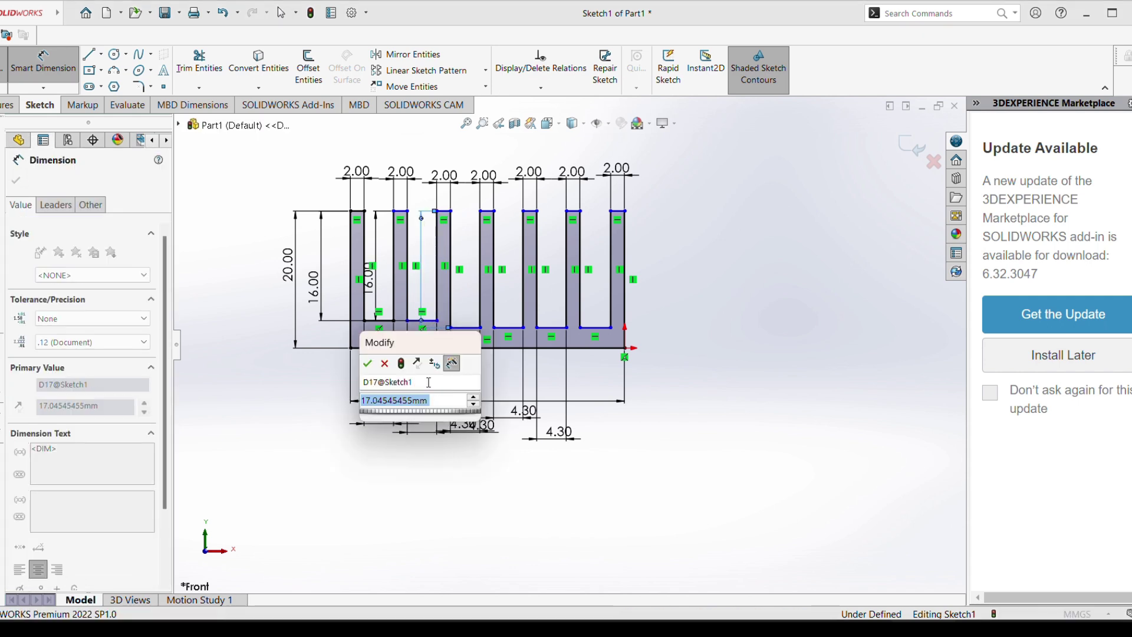
key("Return")
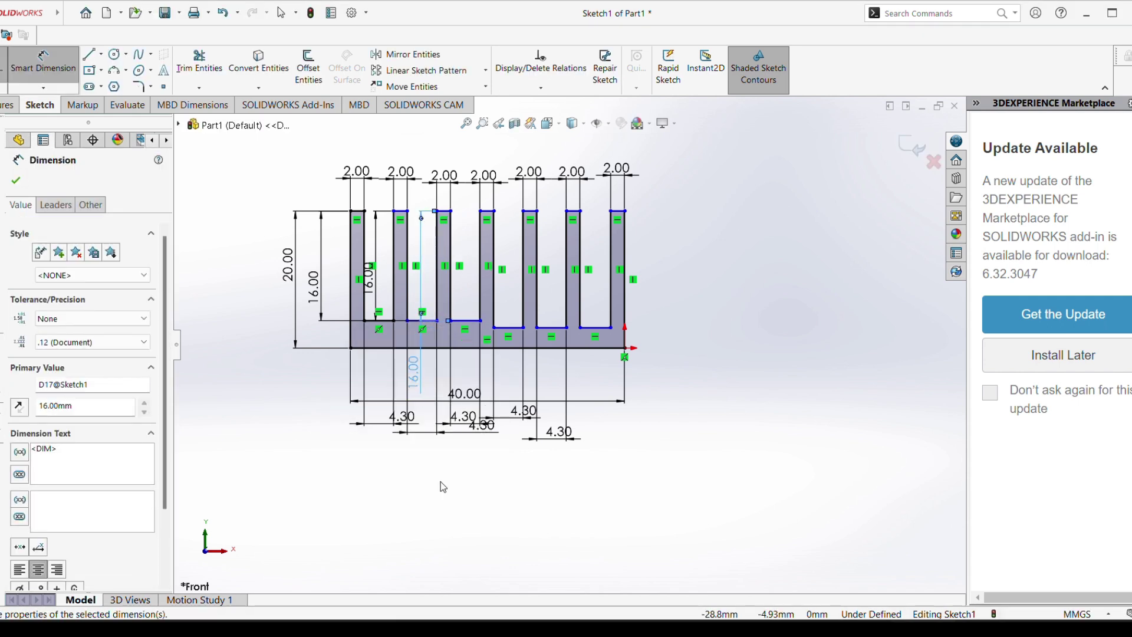
Dimension the depth from the midpoint of the fourth fin's top edge to the floor of the fourth slot as 16 mm
left_click(487, 212)
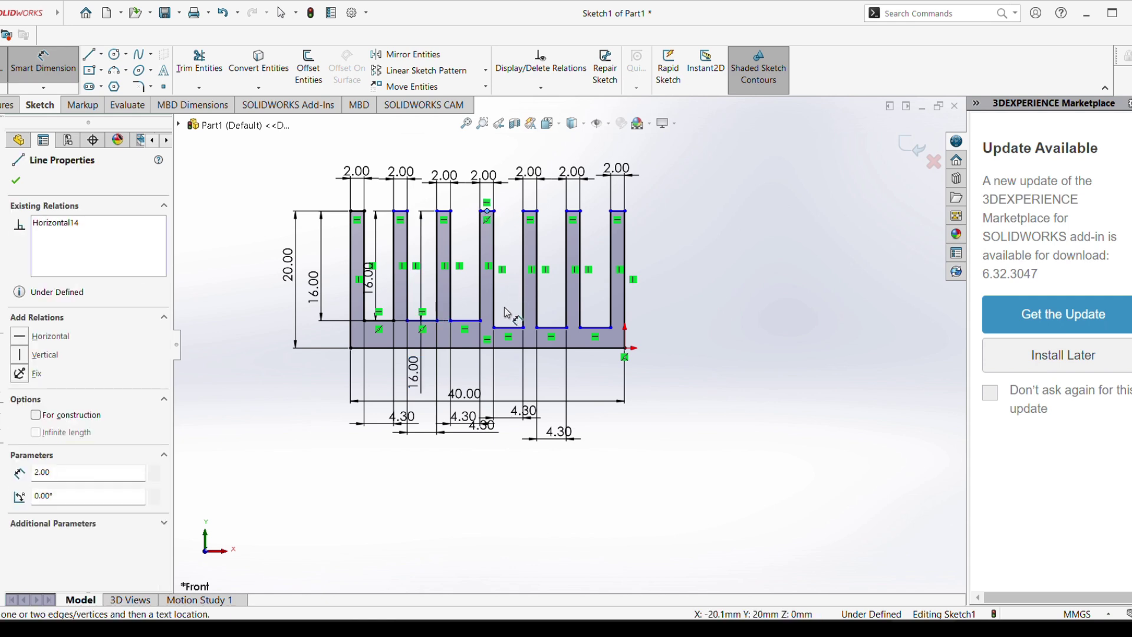
left_click(487, 212)
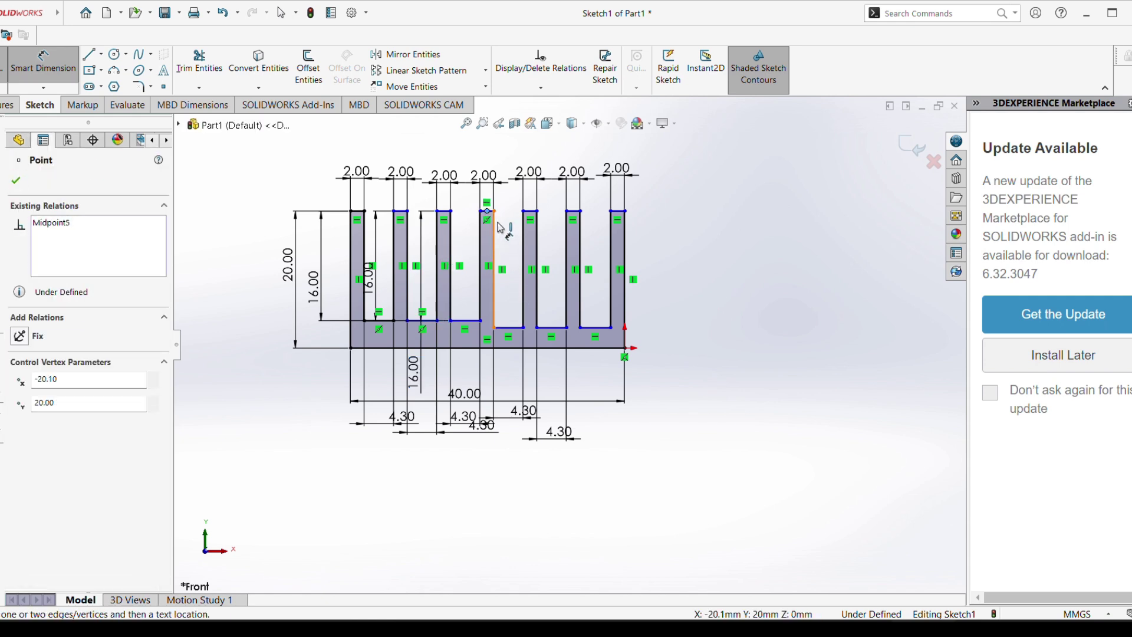
left_click(40, 63)
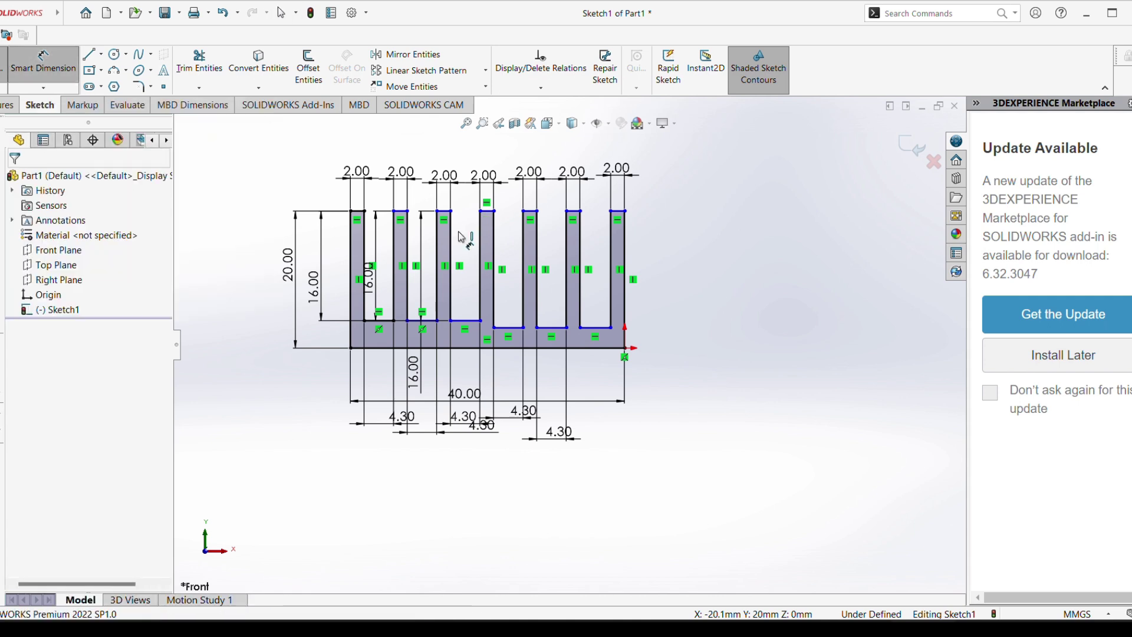
left_click(508, 328)
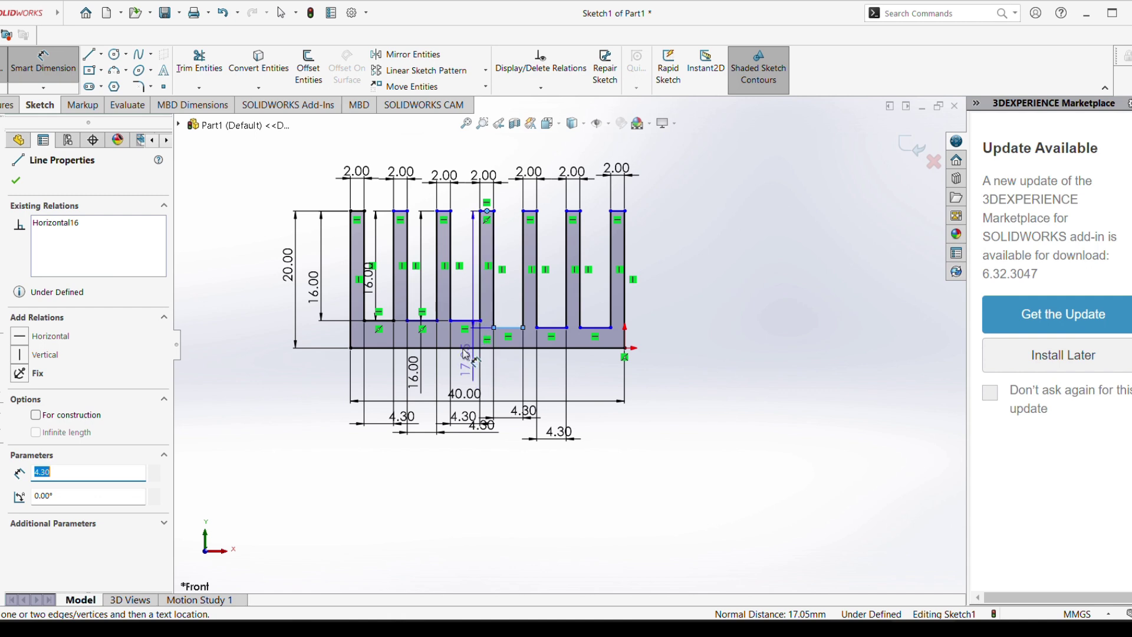
left_click(449, 371)
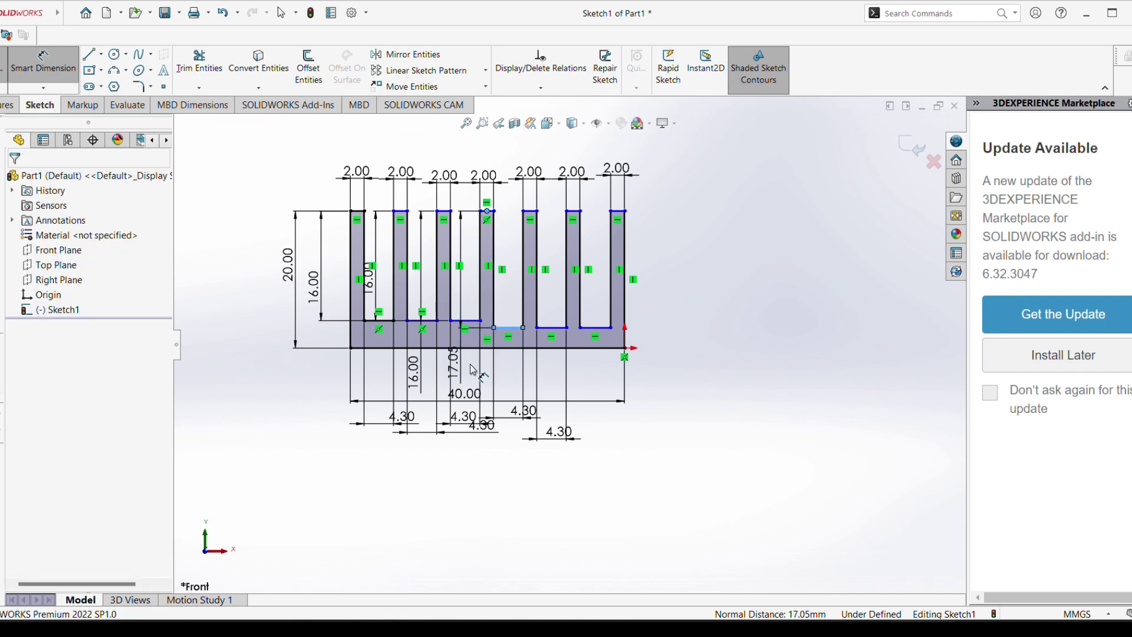
type("16")
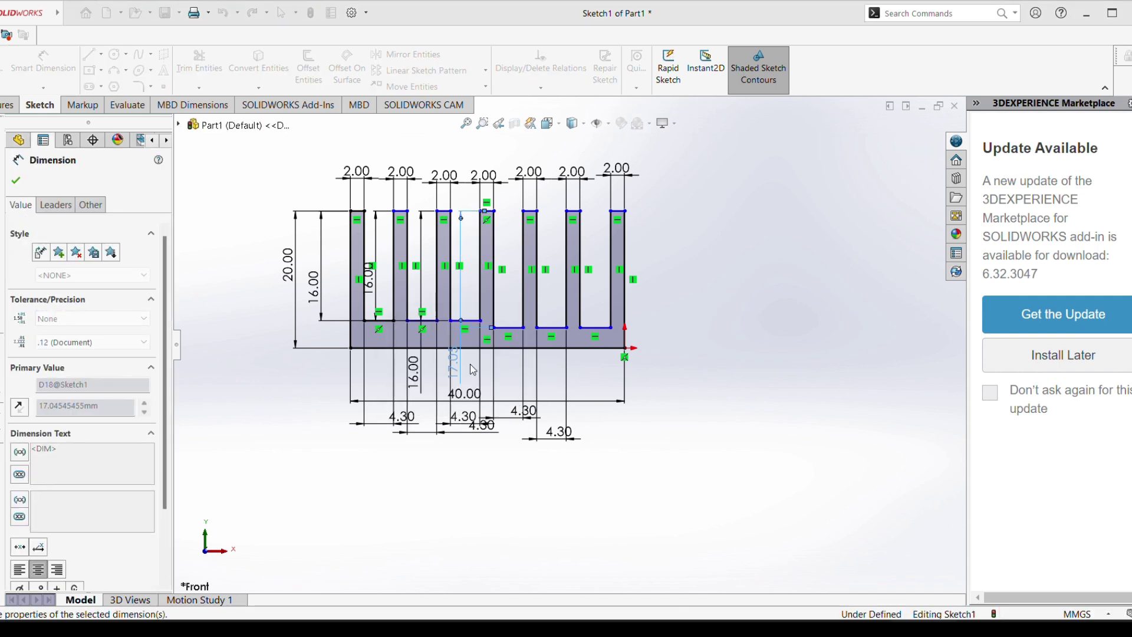
key("Return")
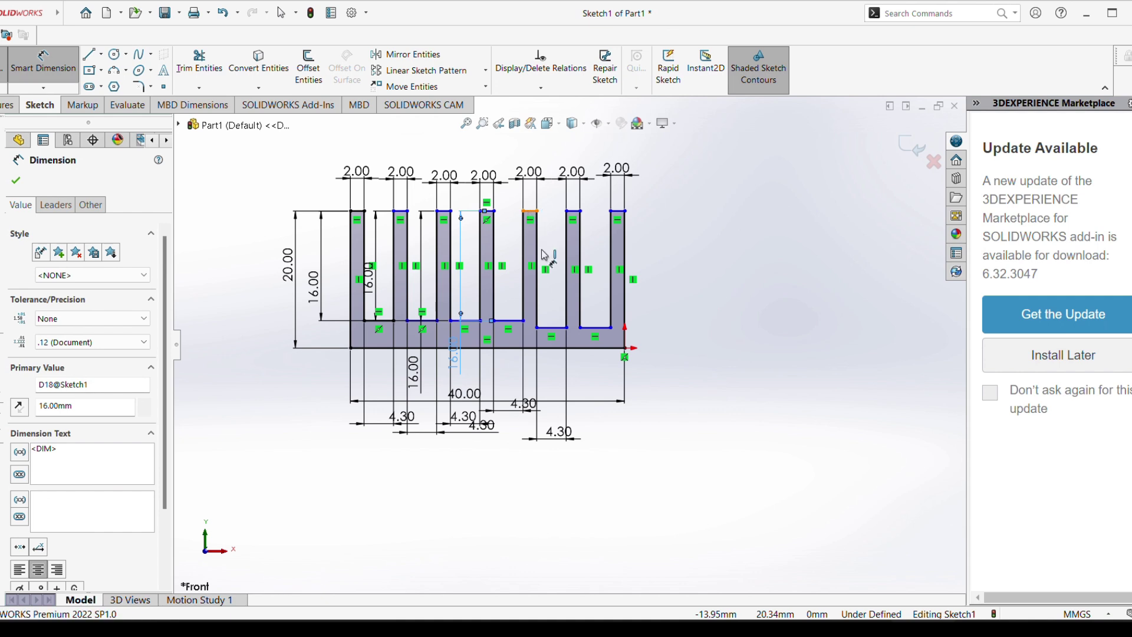
Dimension the depth from the fifth fin's top edge to the floor of the slot between the fifth and sixth fins as 16 mm
left_click(553, 327)
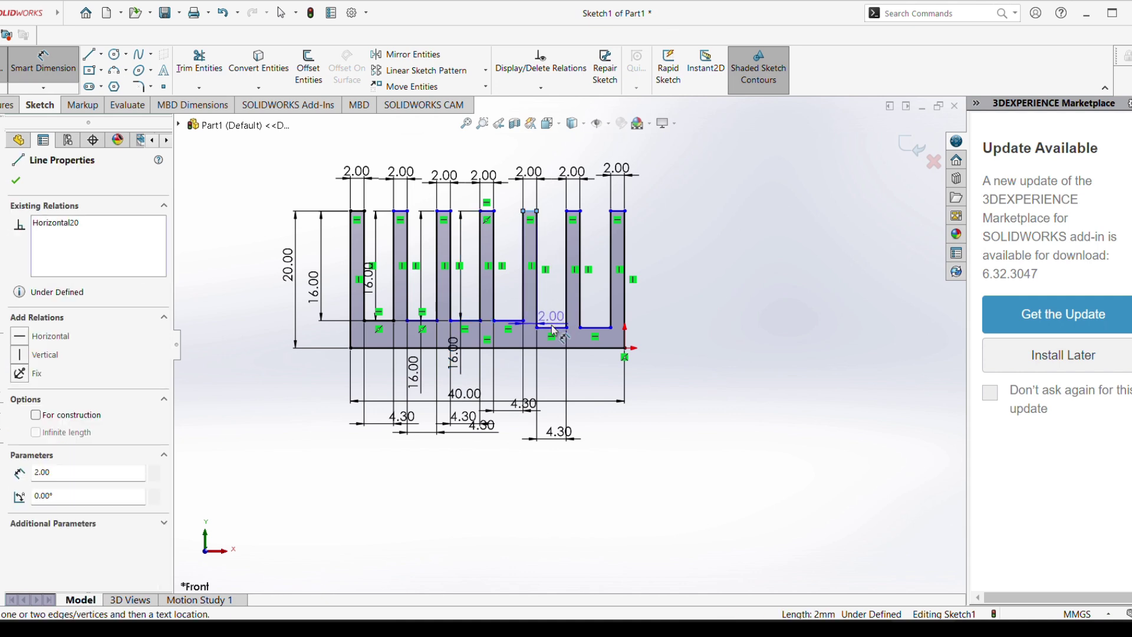
left_click(530, 210)
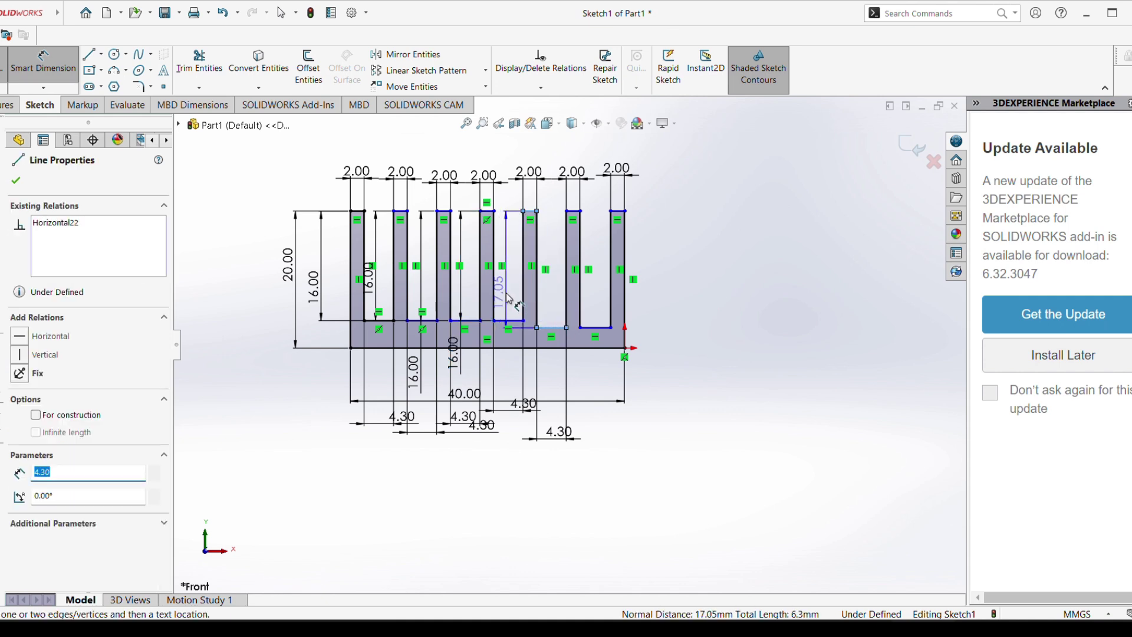
left_click(508, 298)
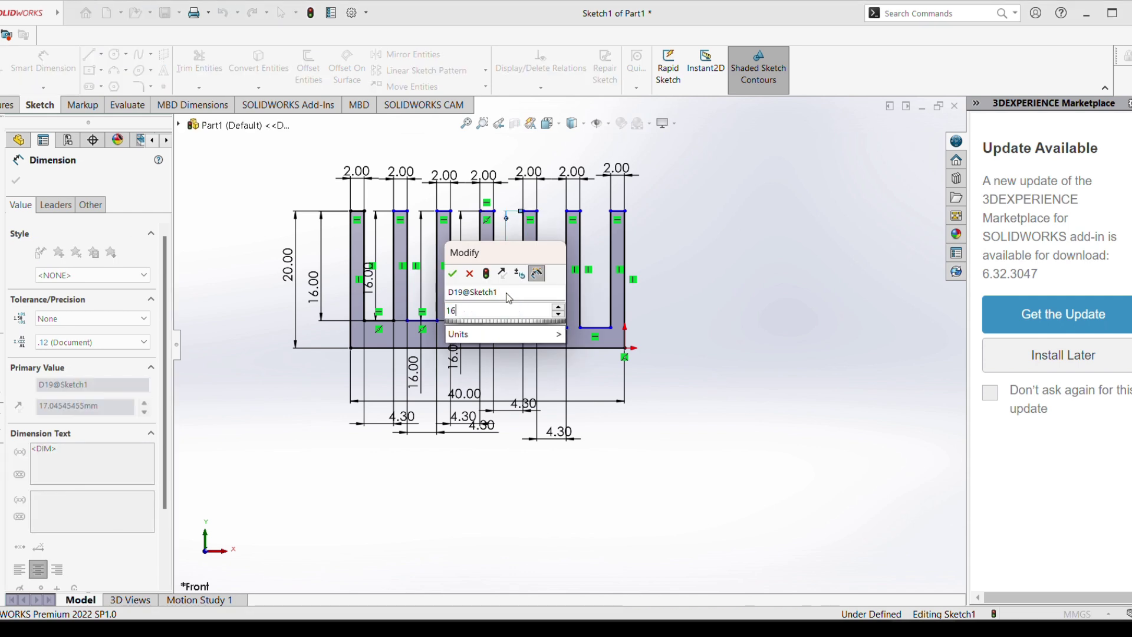
type("16")
key("Return")
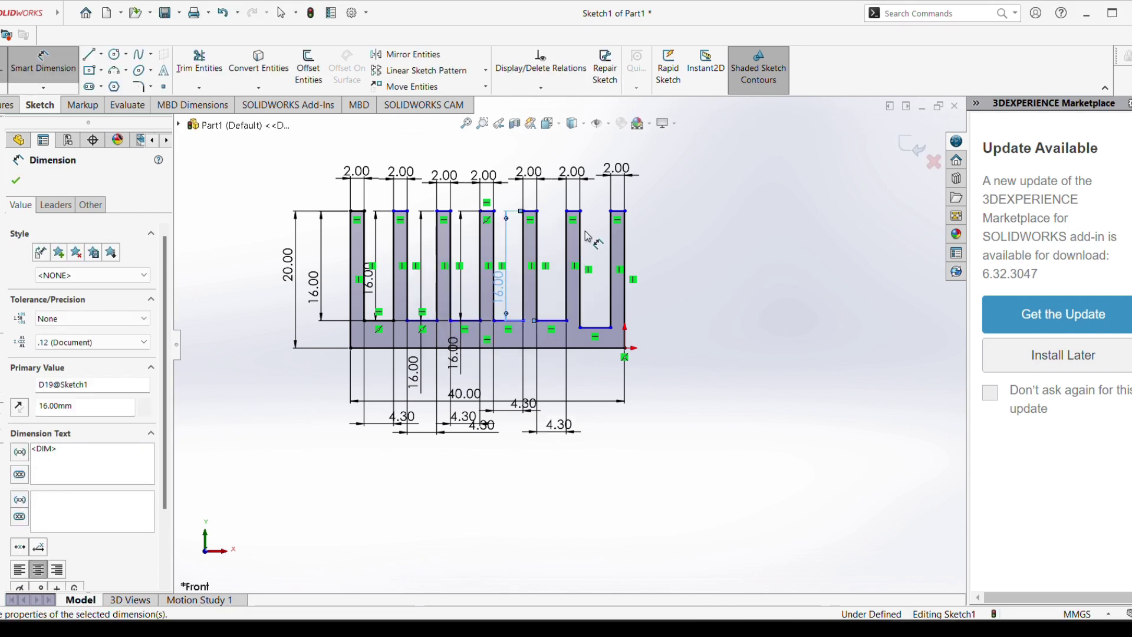
Dimension the depth from the sixth fin's top edge to the floor of the slot between the sixth and seventh fins as 16 mm
left_click(596, 328)
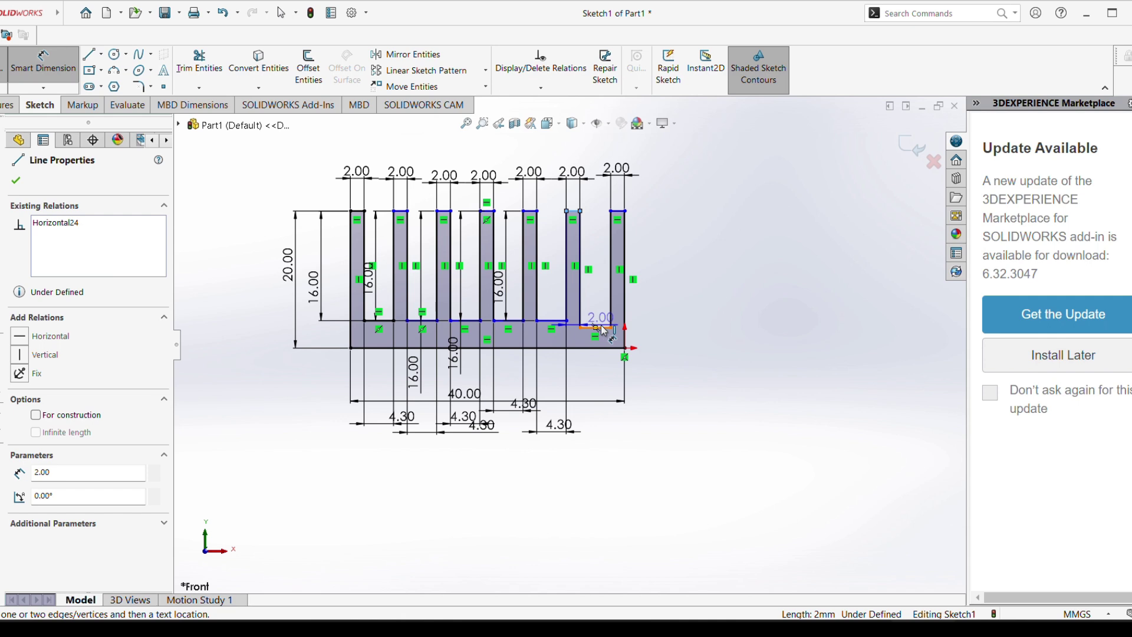
left_click(573, 211)
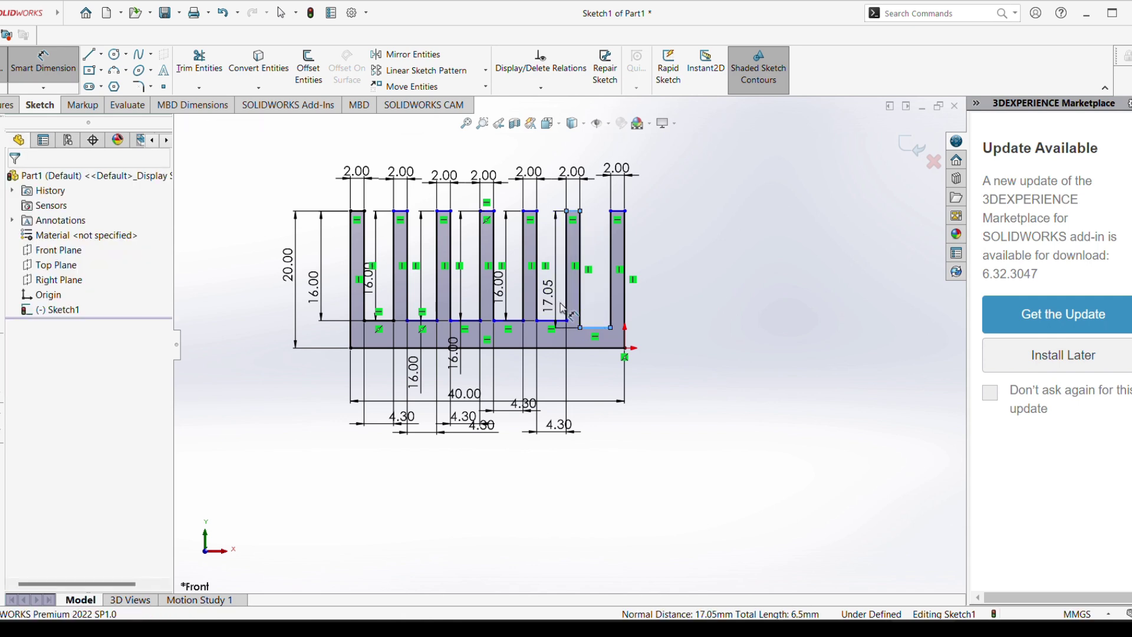
left_click(562, 308)
type("16")
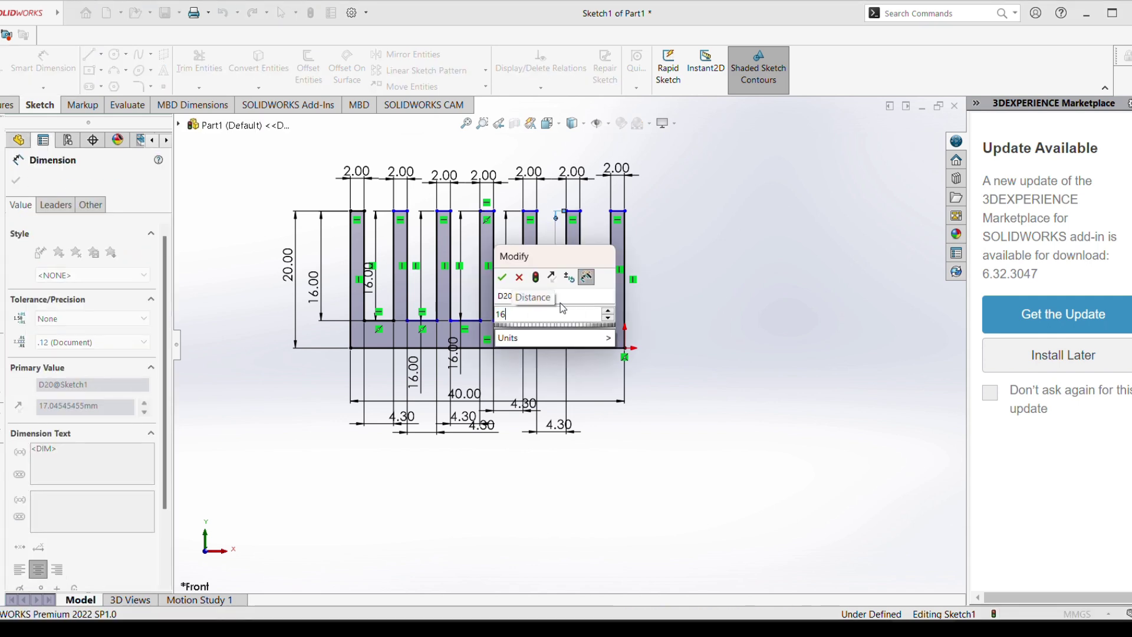
key("Return")
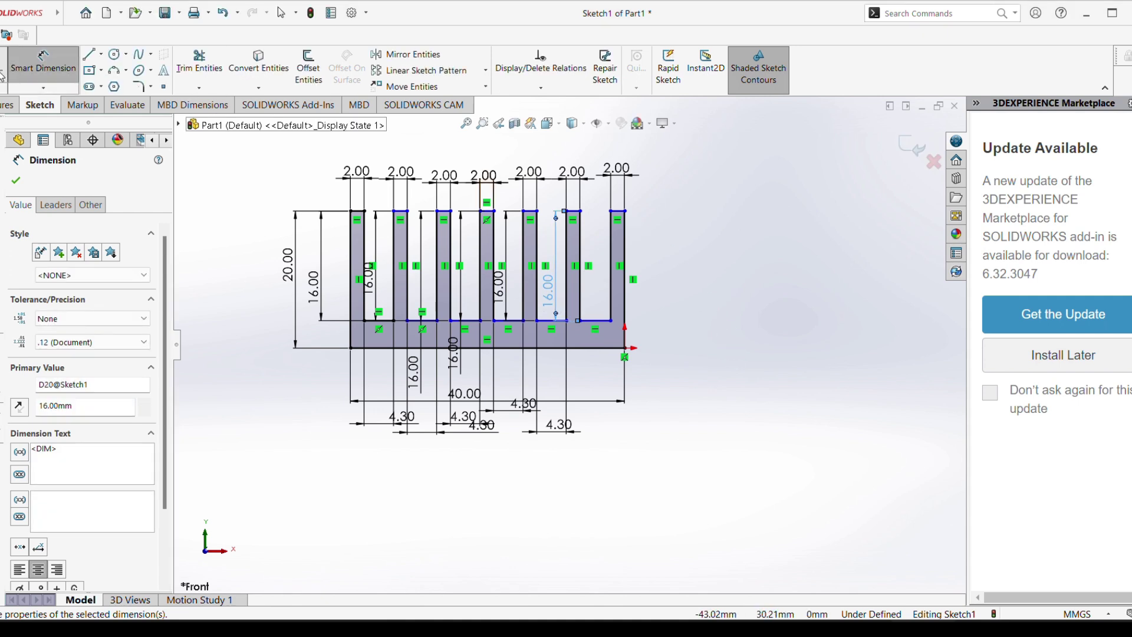
key("Escape")
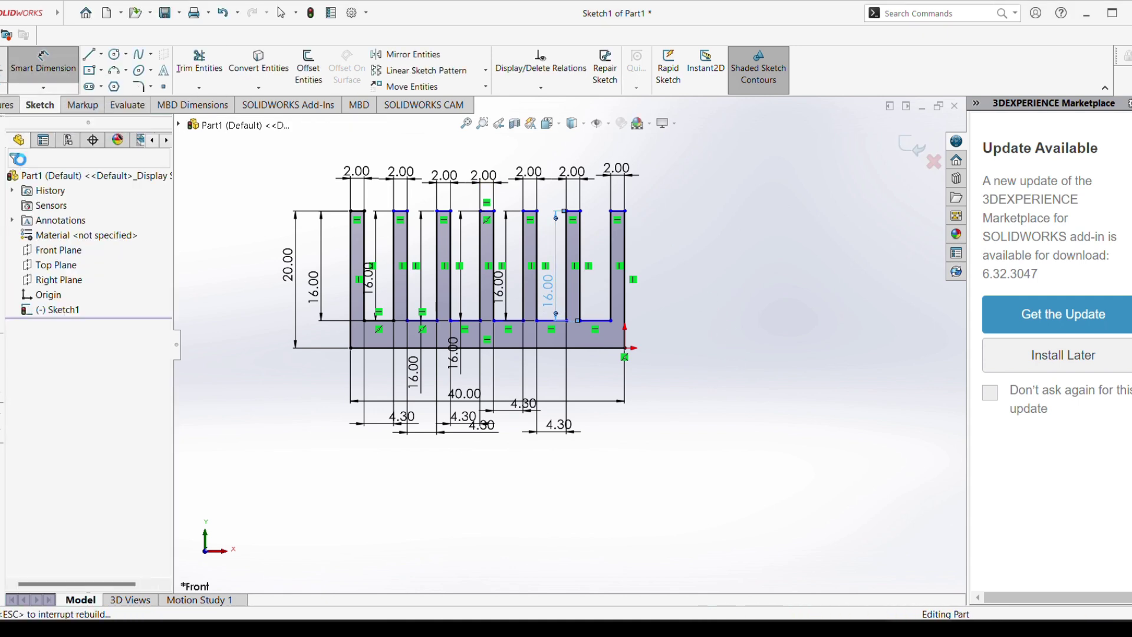
Exit the finished profile sketch and extrude it as a blind boss with a depth of 40 mm
left_click(6, 62)
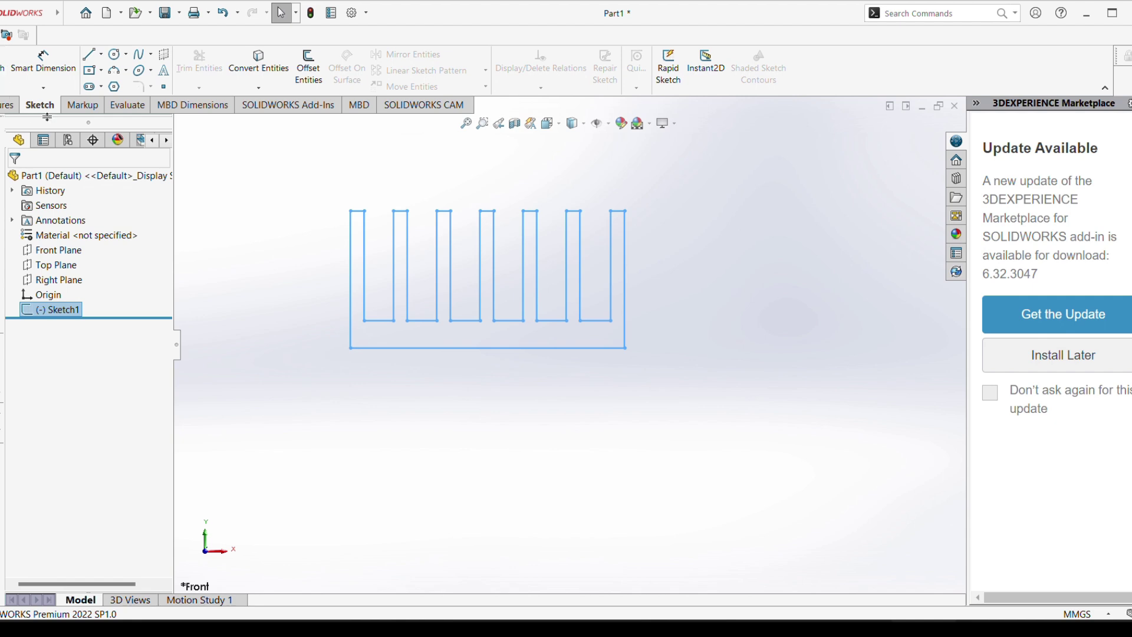
left_click(4, 105)
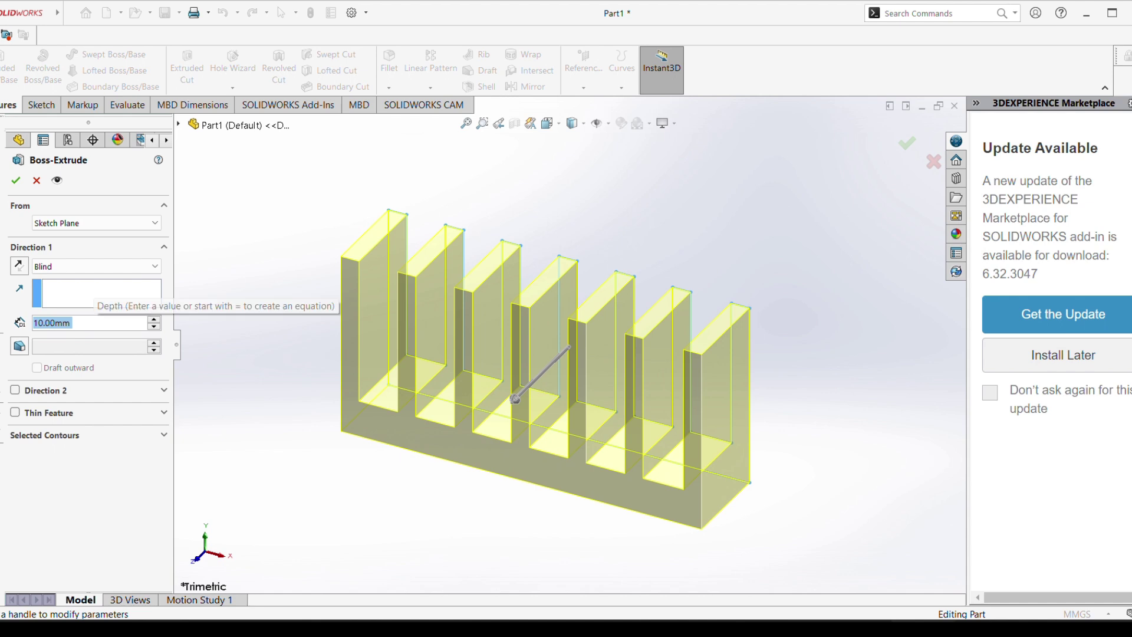
type("40")
key("Return")
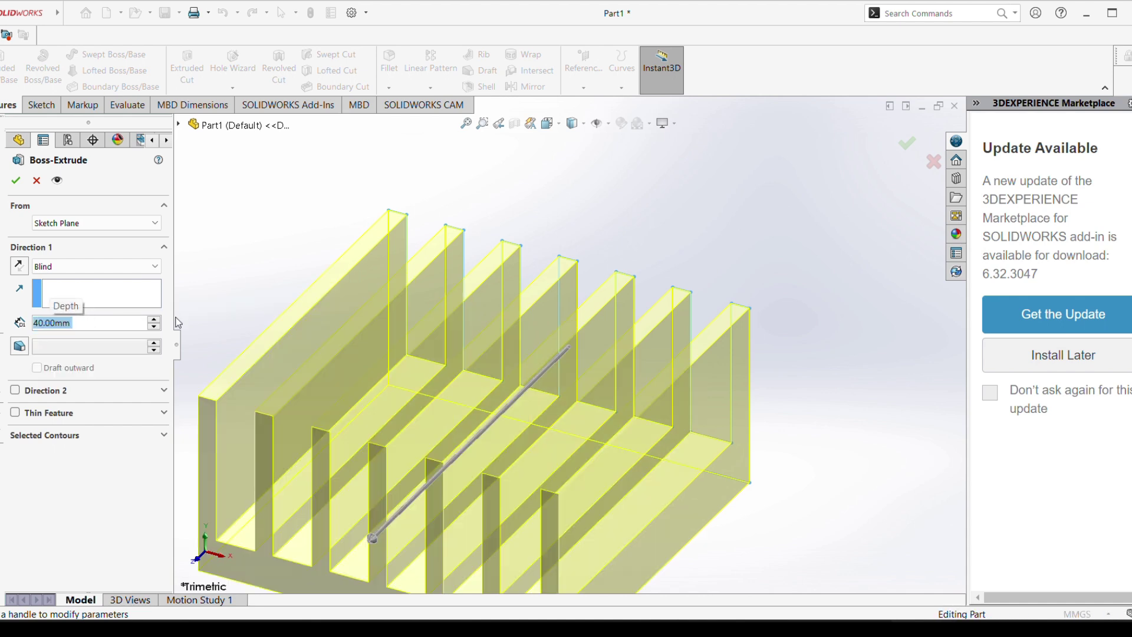
left_click(15, 181)
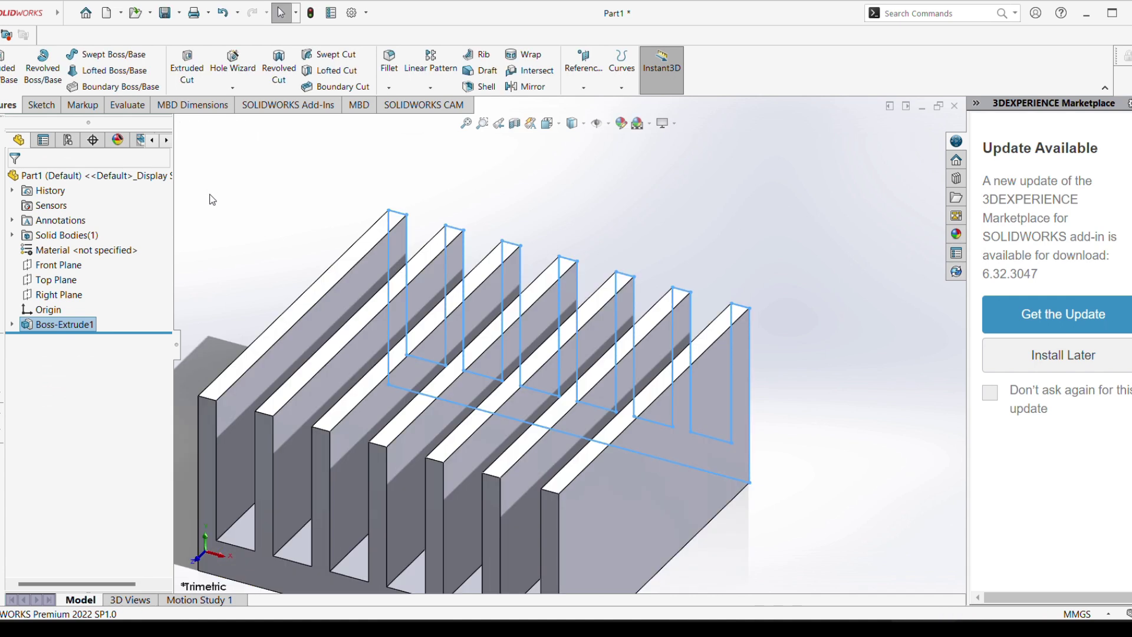
middle_click_drag(213, 201, 238, 202)
scroll(239, 228, "up", 5)
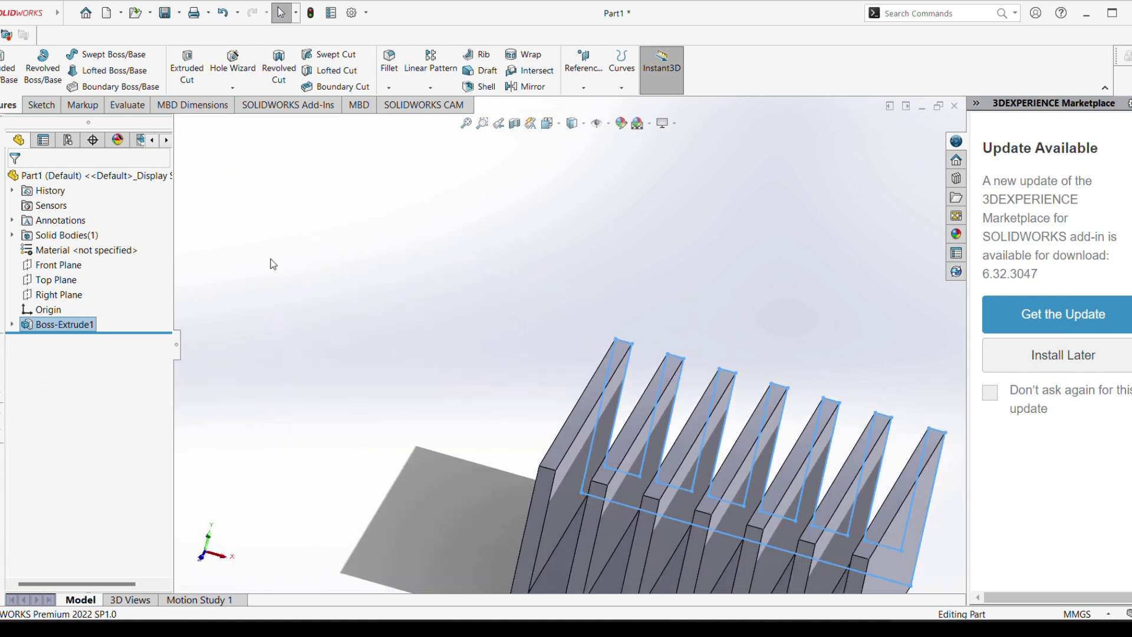
middle_click_drag(397, 361, 373, 470)
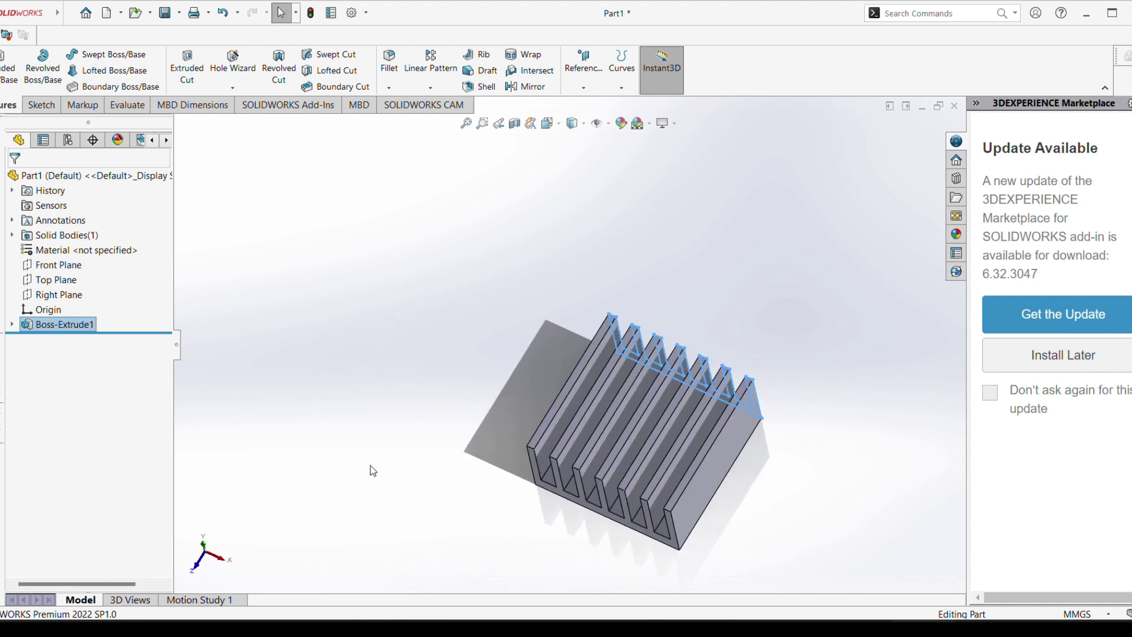
mouse_move(414, 421)
middle_mouse_down()
mouse_move(450, 457)
mouse_move(411, 443)
middle_mouse_up()
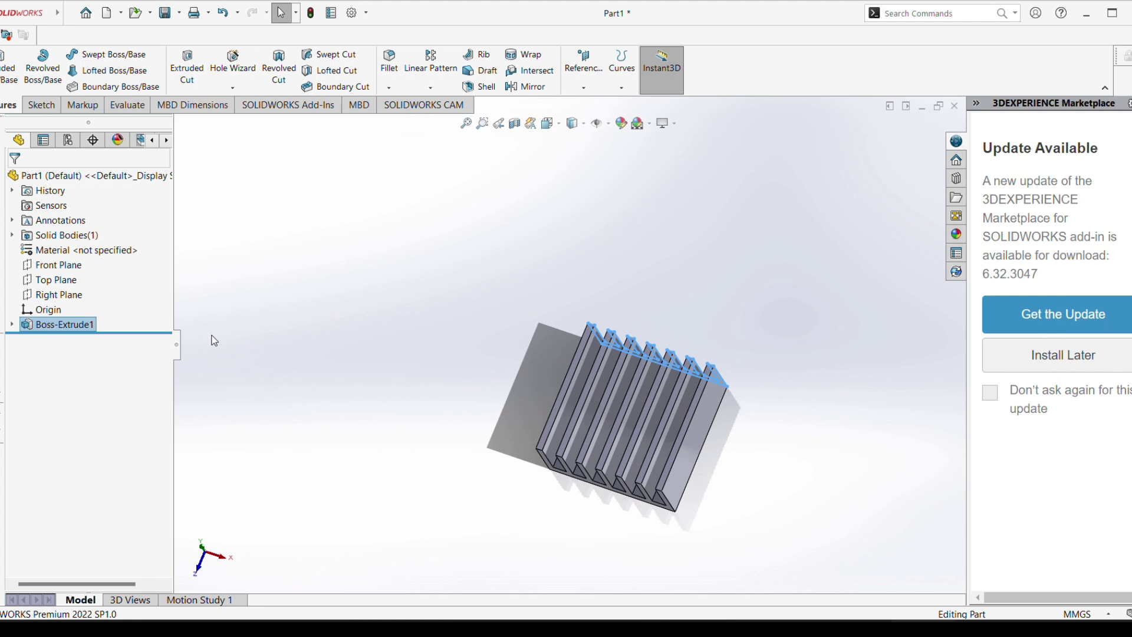
right_click(52, 328)
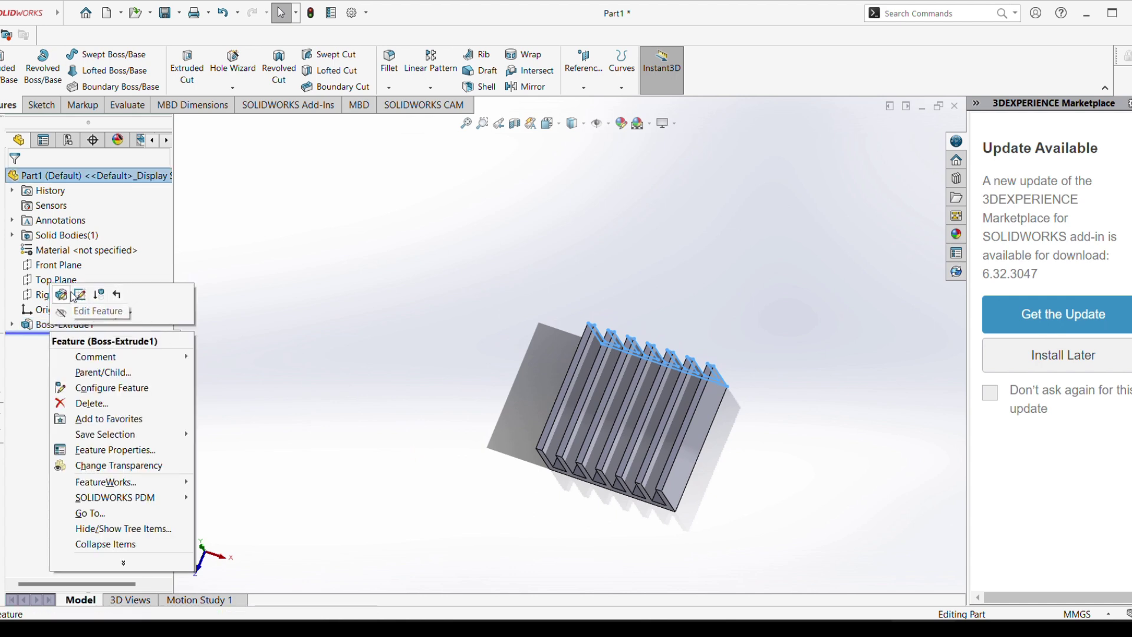
left_click(207, 270)
Fillet the top face of the first fin with a symmetric radius of 0.8 mm
middle_click_drag(341, 379, 362, 283)
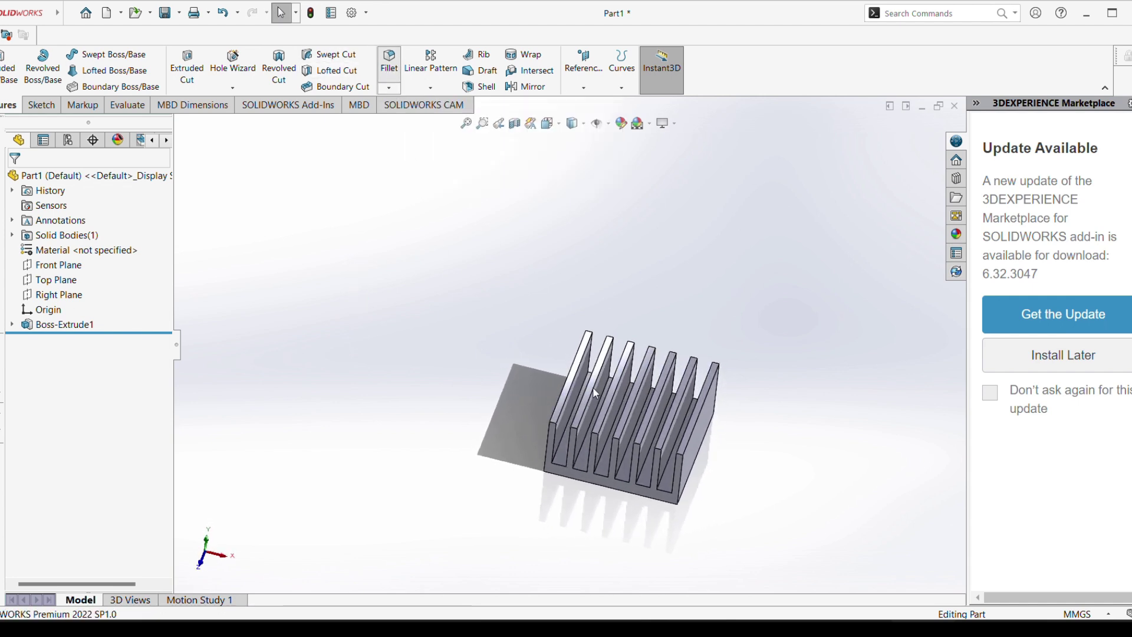
key("f")
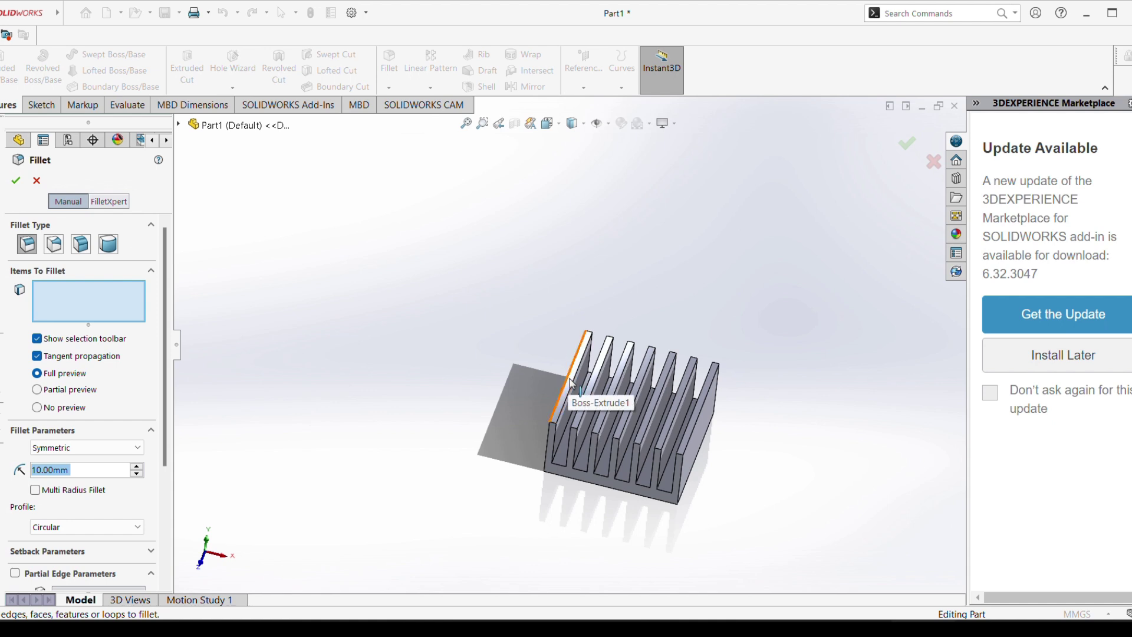
left_click(571, 385)
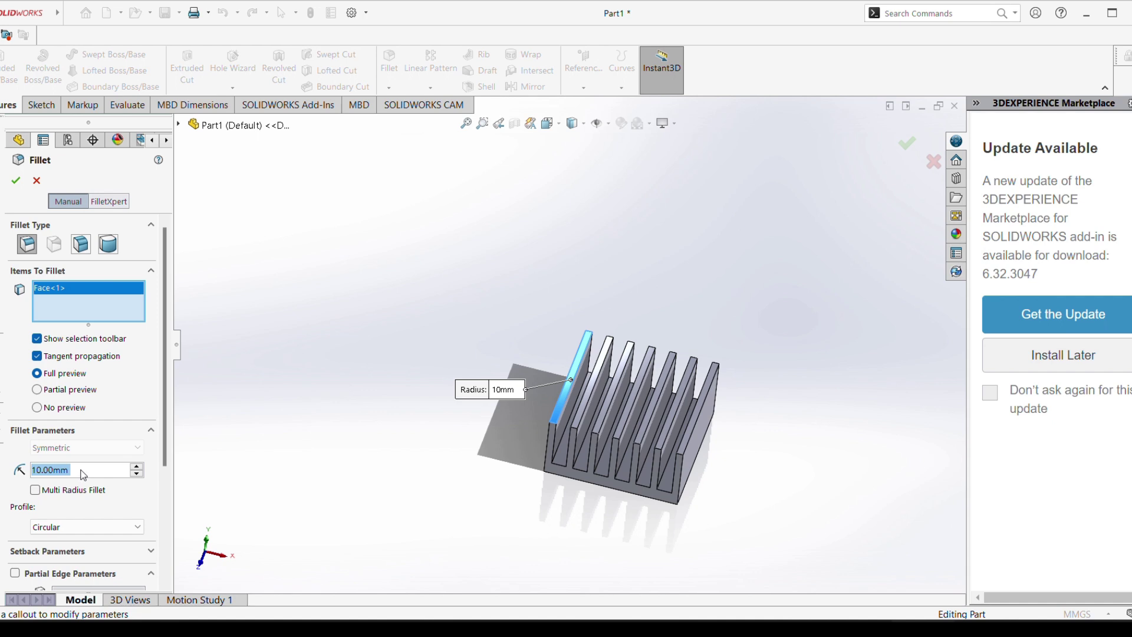
type("0.8")
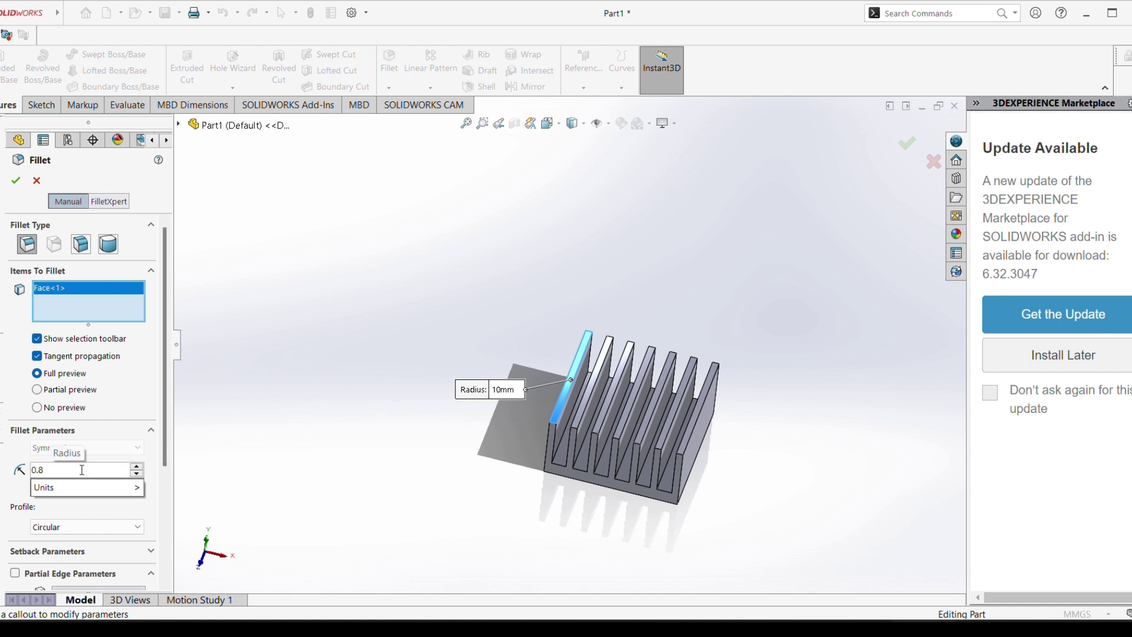
key("Return")
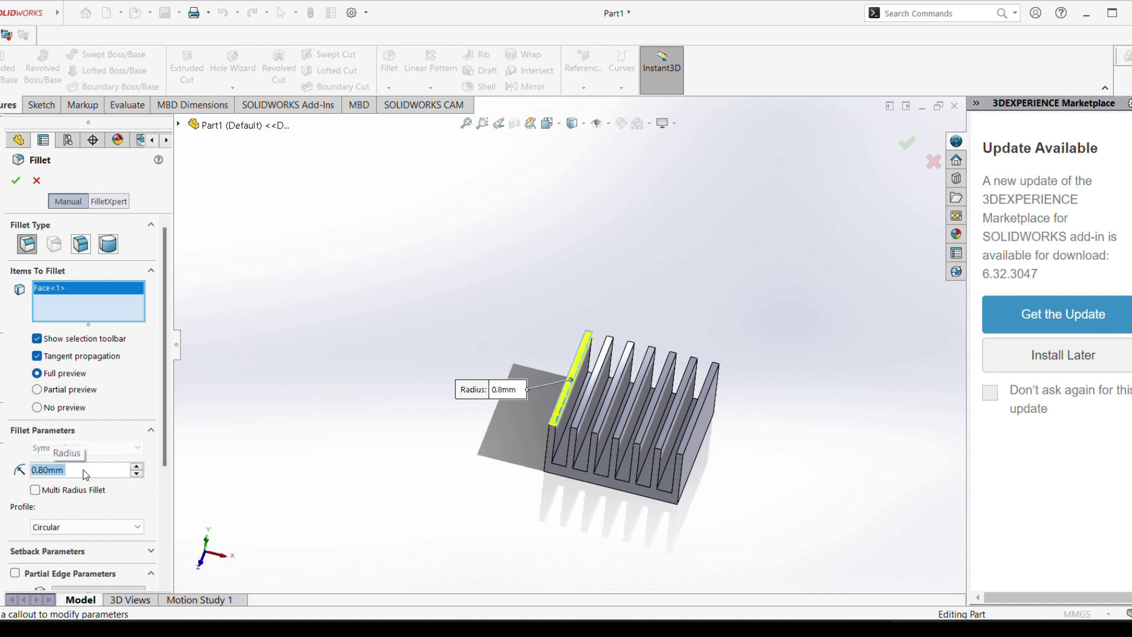
left_click(16, 180)
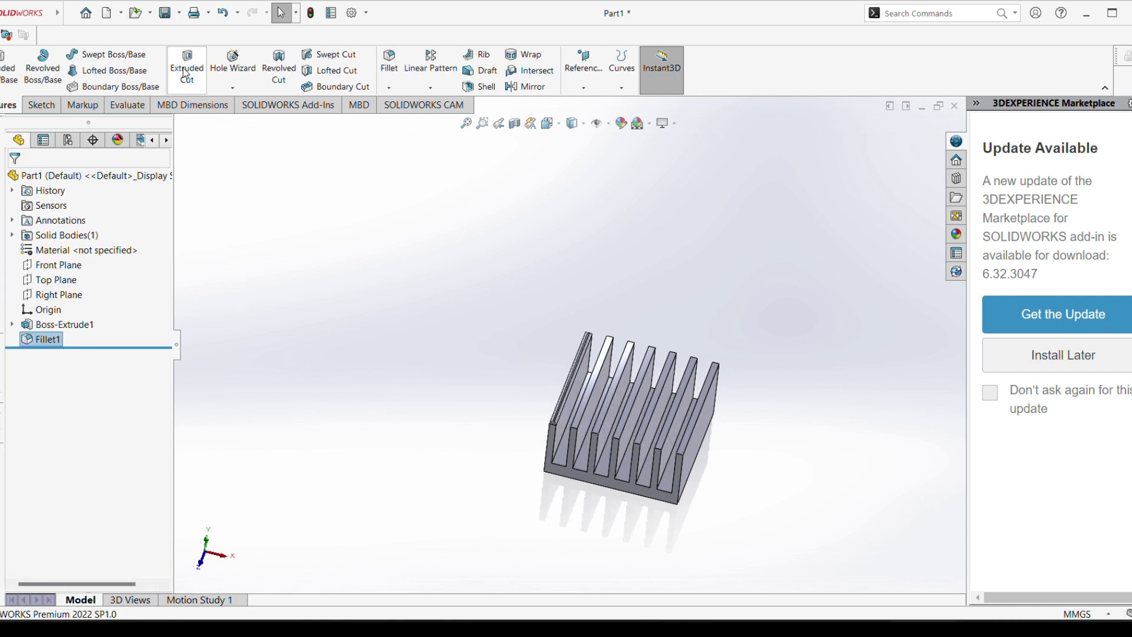
Fillet the top faces of the second and third fins with a 0.8 mm radius, as separate fillet features
left_click(389, 62)
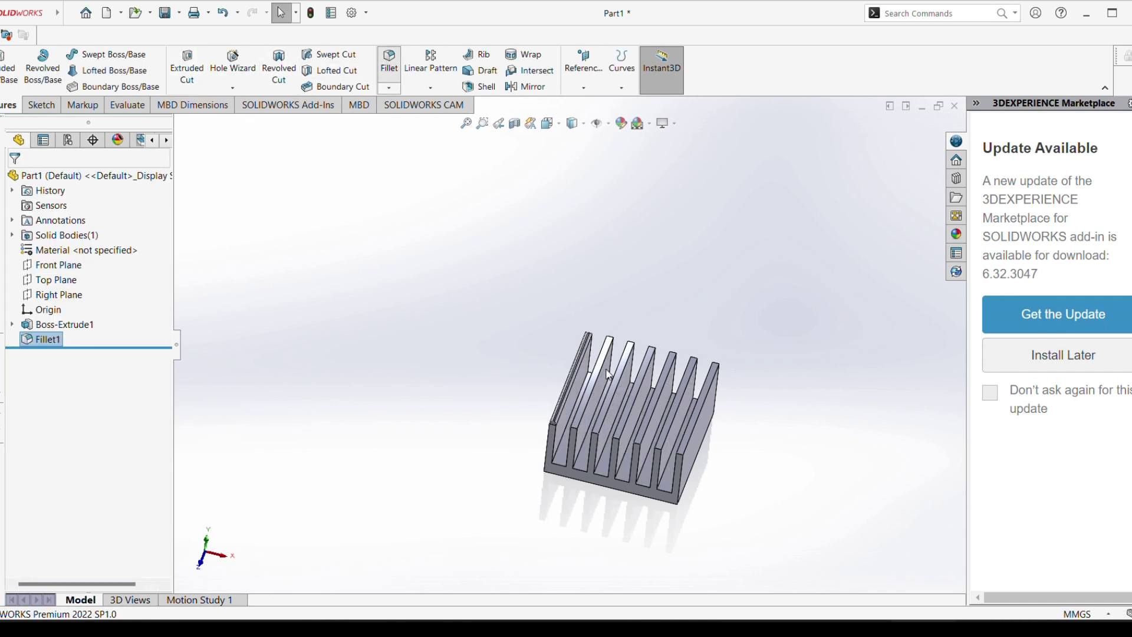
left_click(592, 396)
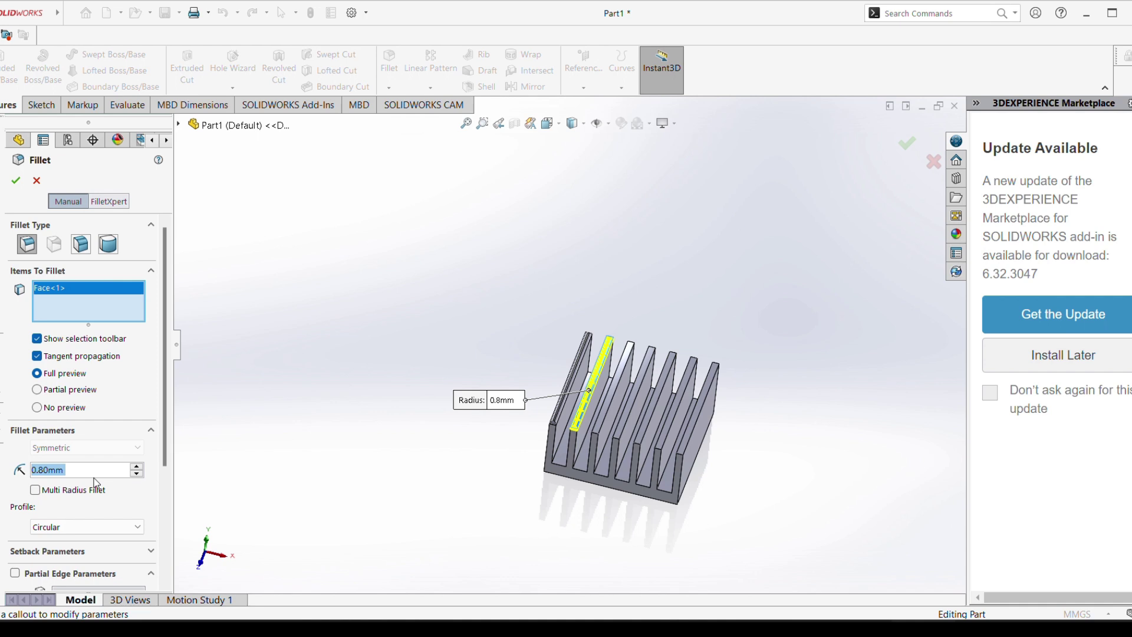
key("Return")
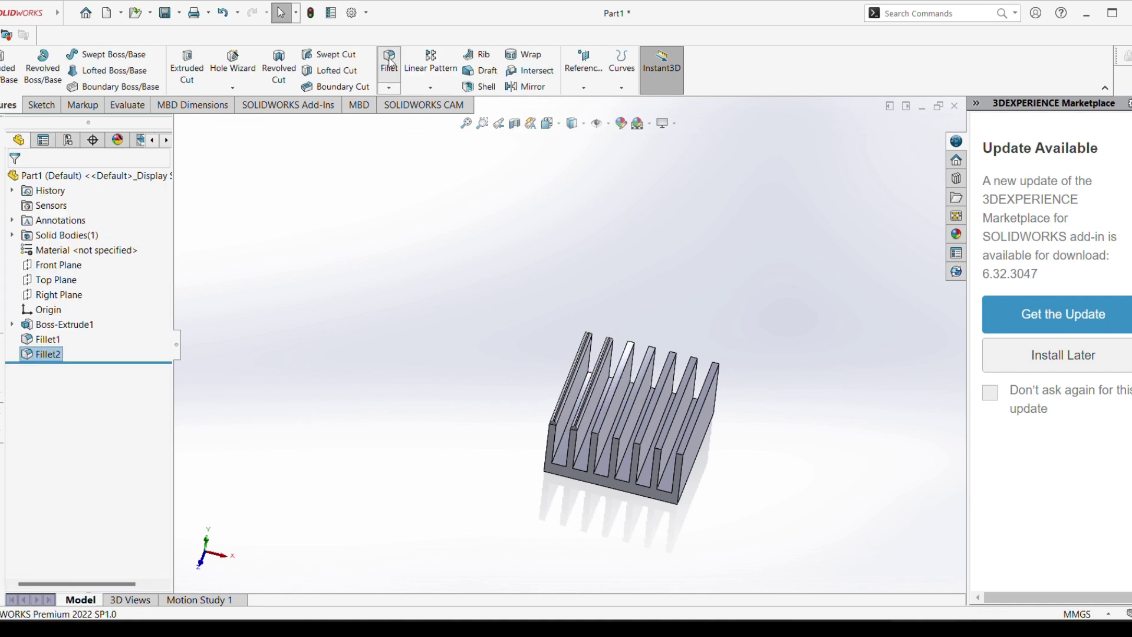
key("Return")
scroll(616, 374, "down", 4)
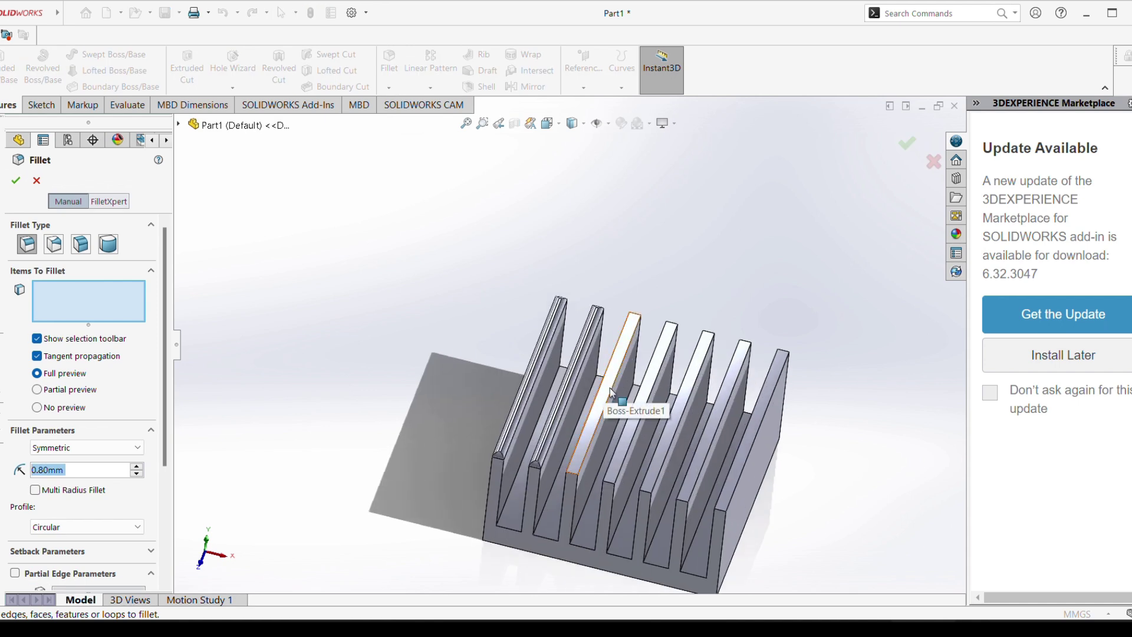
left_click(608, 396)
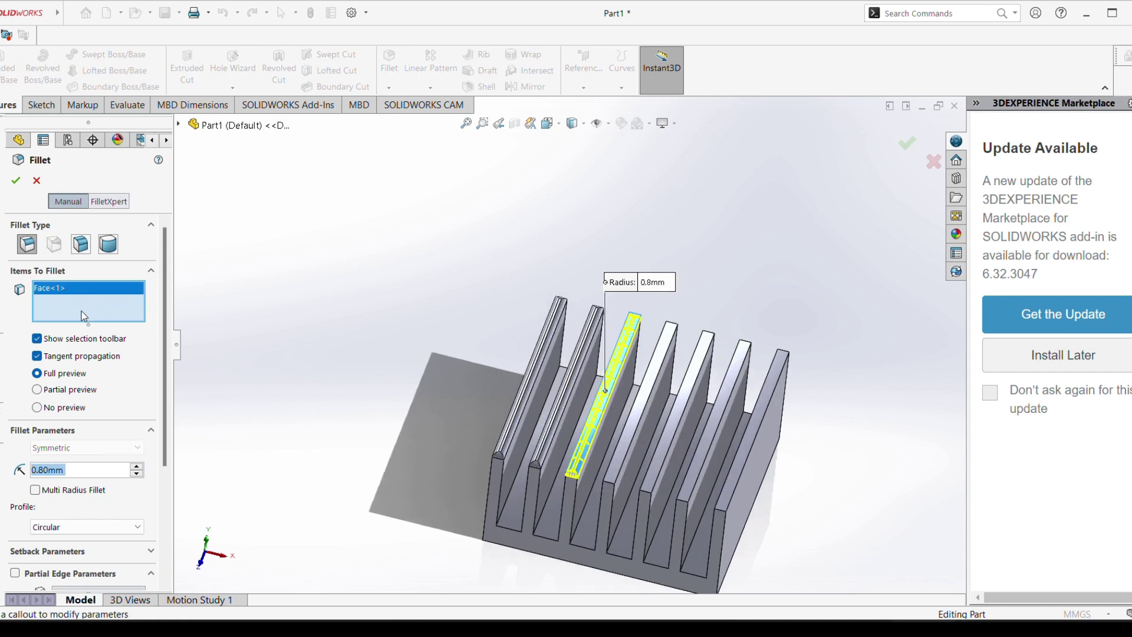
left_click(16, 181)
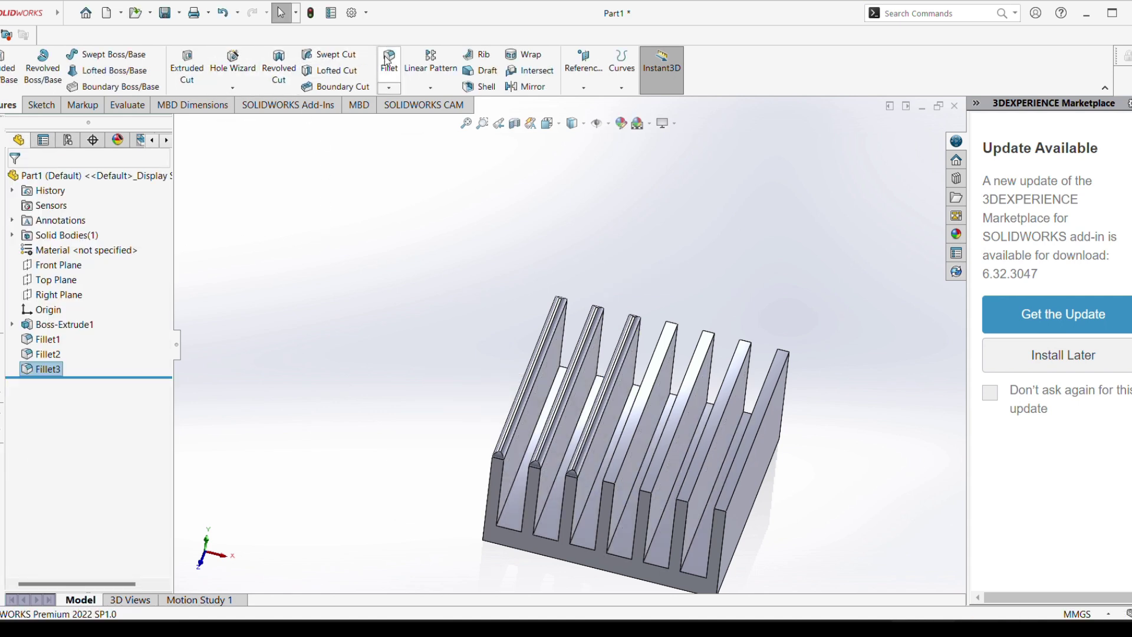
Fillet the top faces of the fourth and fifth fins with a 0.8 mm radius, one feature for each fin
key("Return")
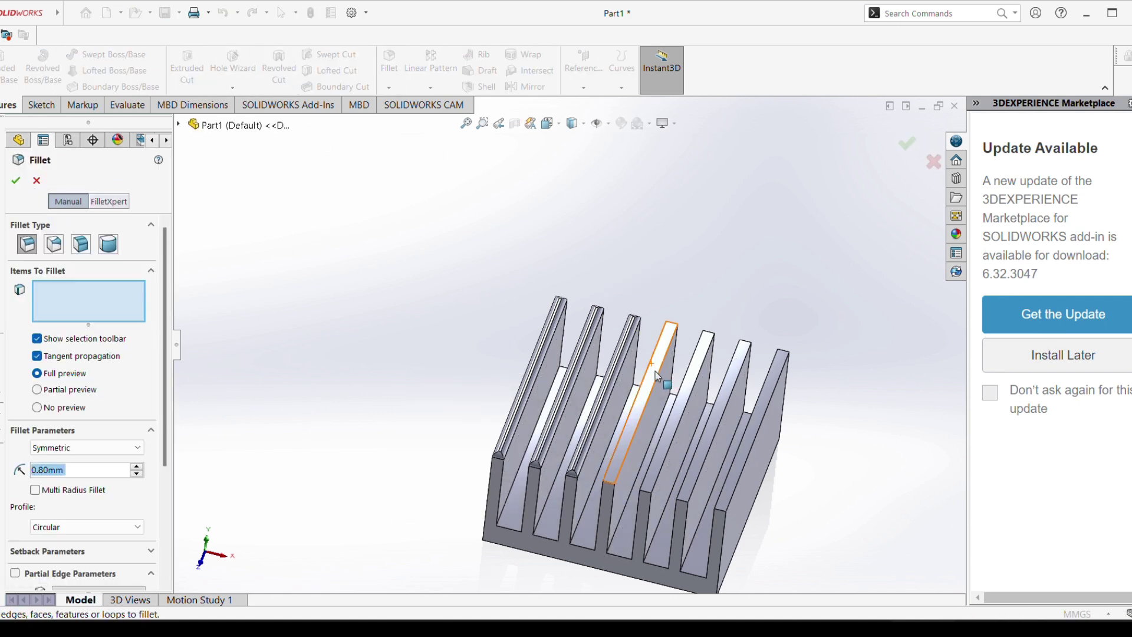
left_click(649, 388)
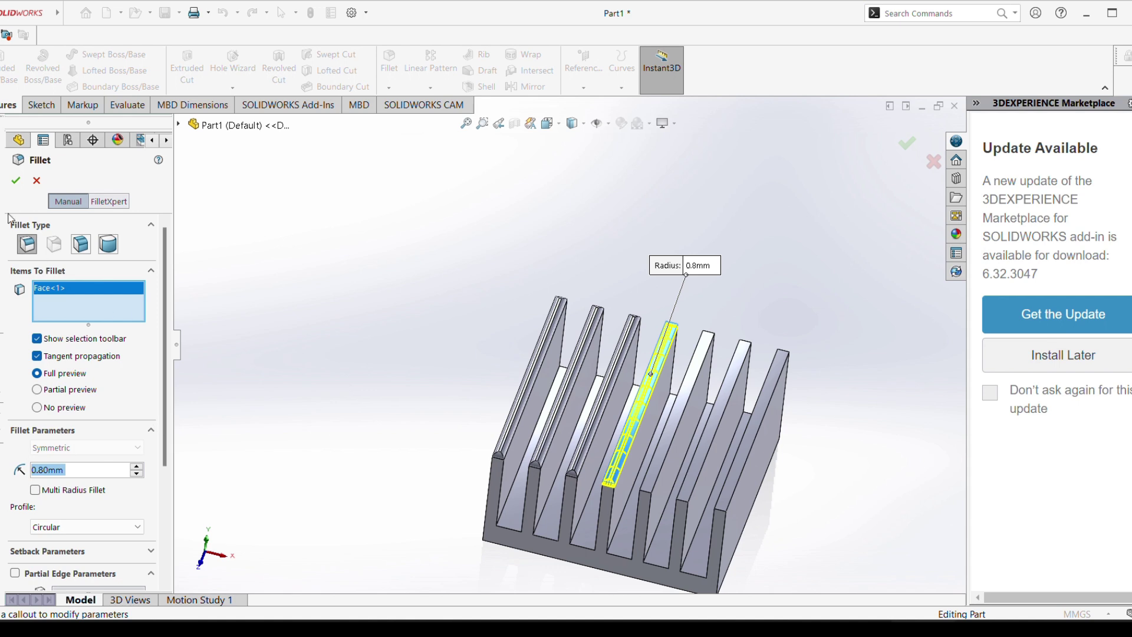
left_click(15, 181)
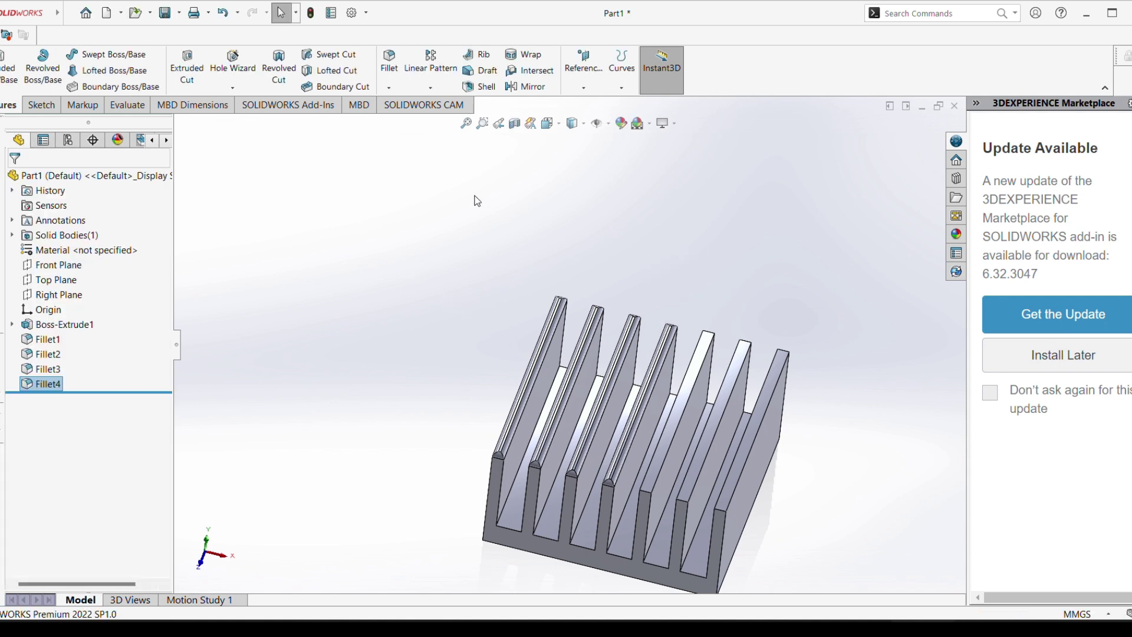
left_click(688, 399)
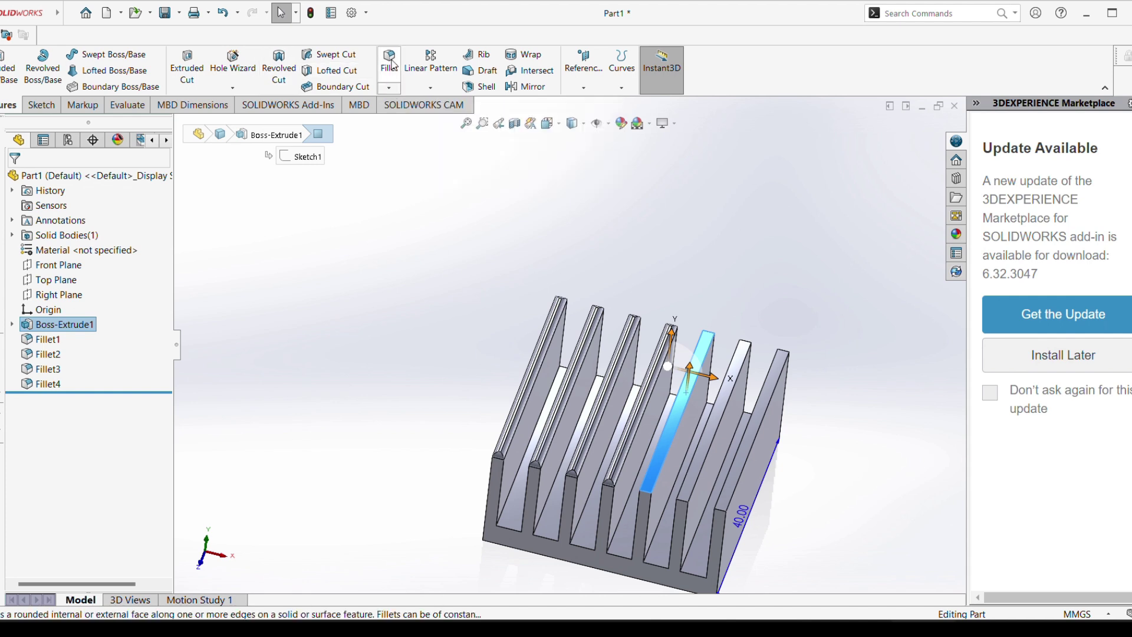
left_click(389, 62)
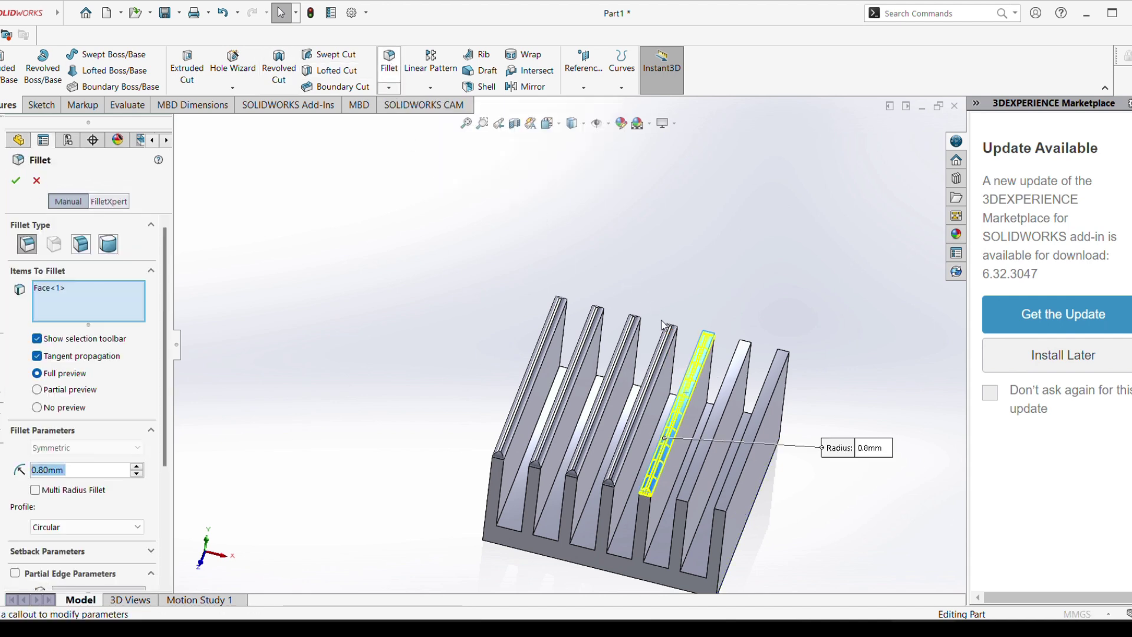
left_click(16, 180)
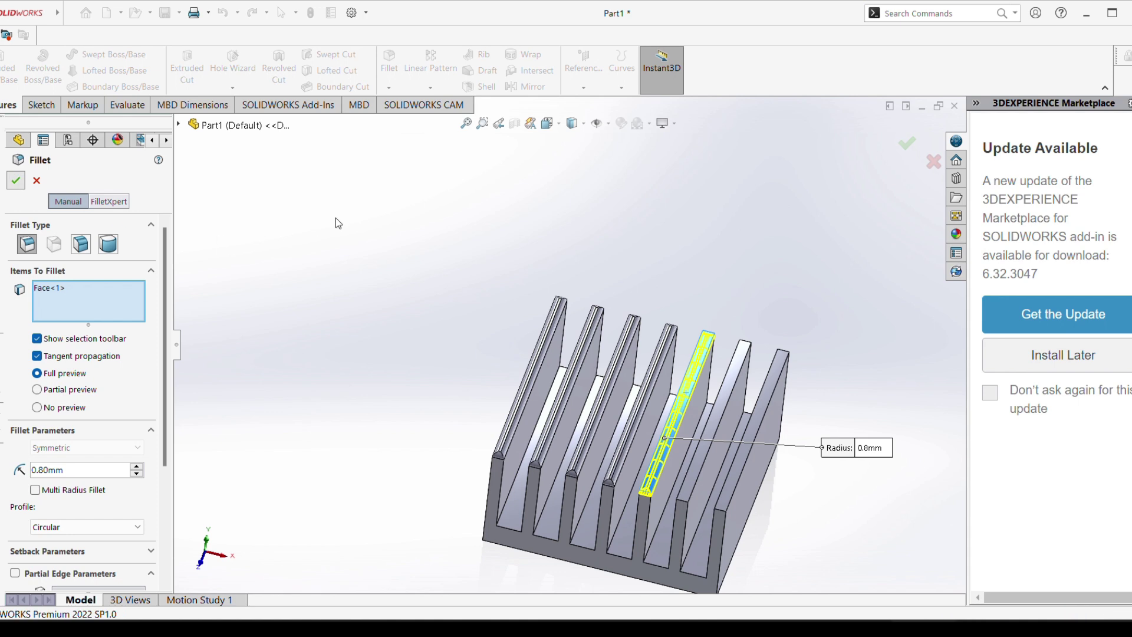
Apply a 0.8 mm fillet to the top face of the sixth fin
left_click(390, 61)
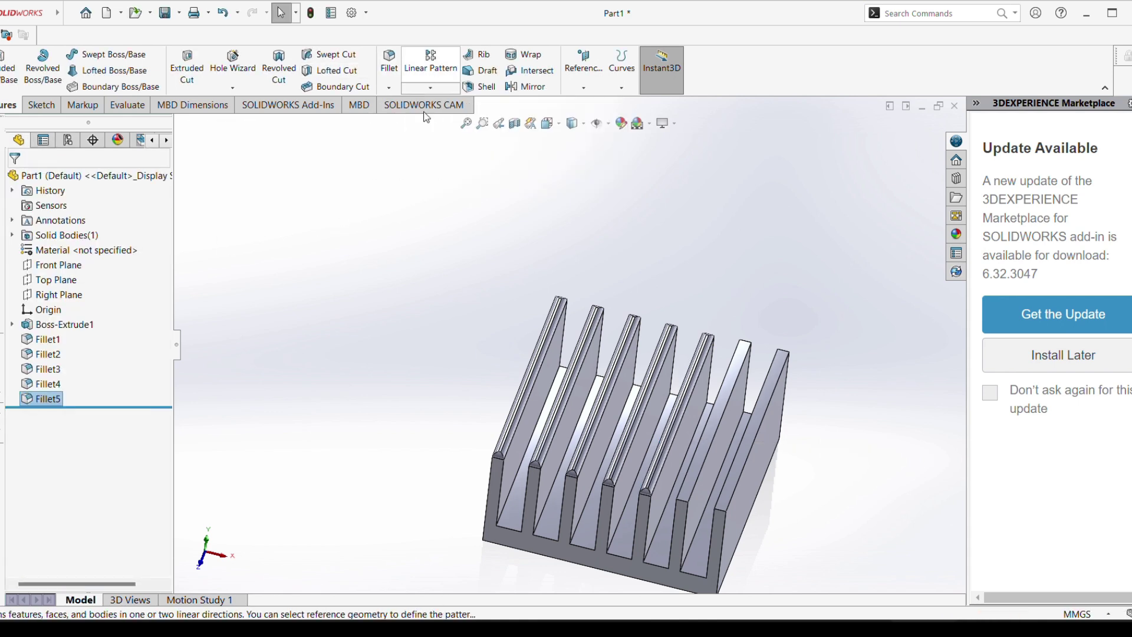
left_click(735, 365)
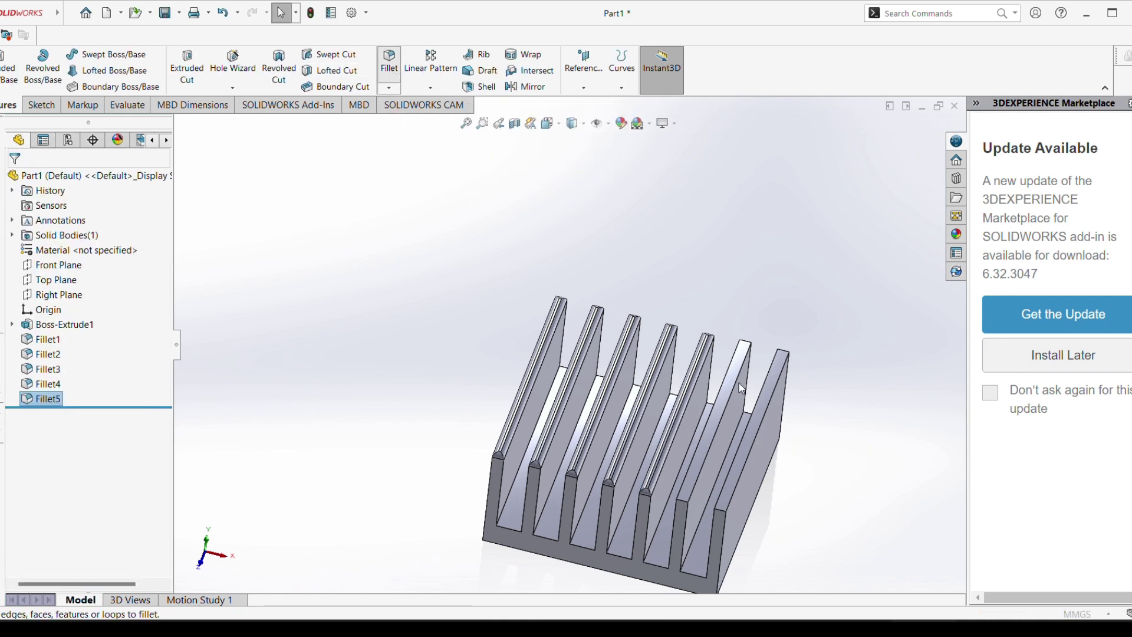
left_click(389, 62)
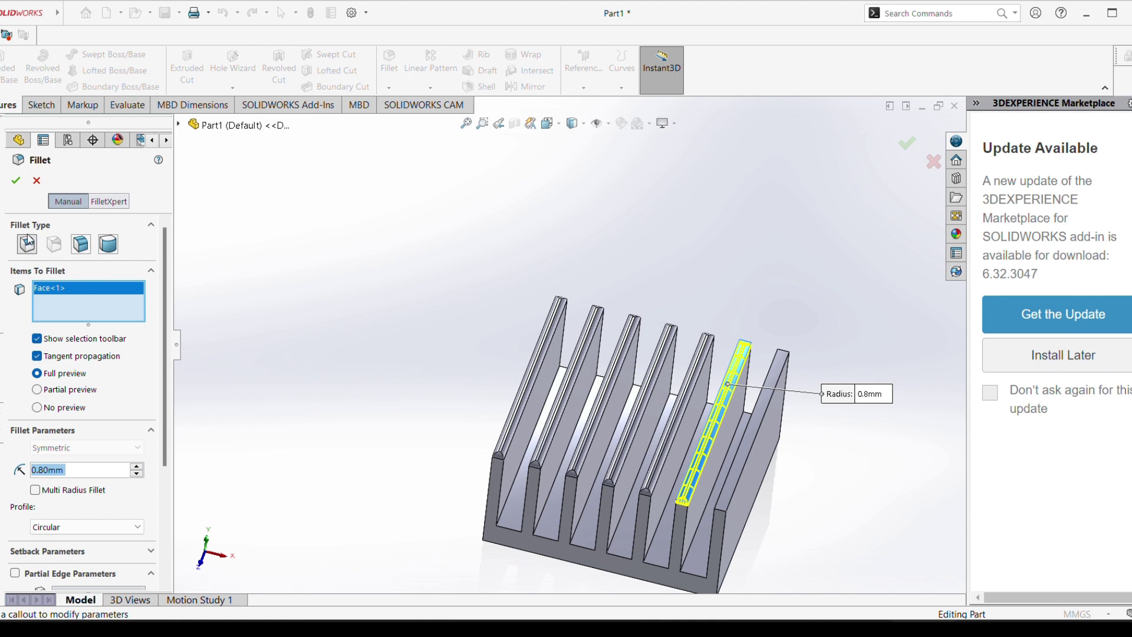
left_click(16, 183)
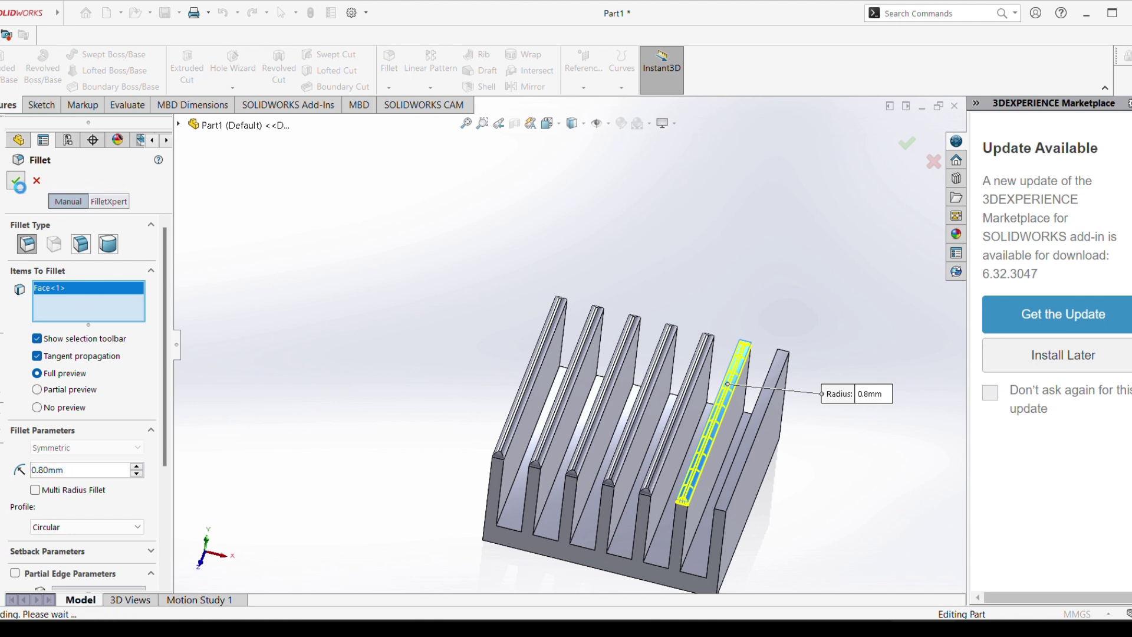
Fillet the top face of the seventh fin with a symmetric radius of 0.8 mm
left_click(769, 394)
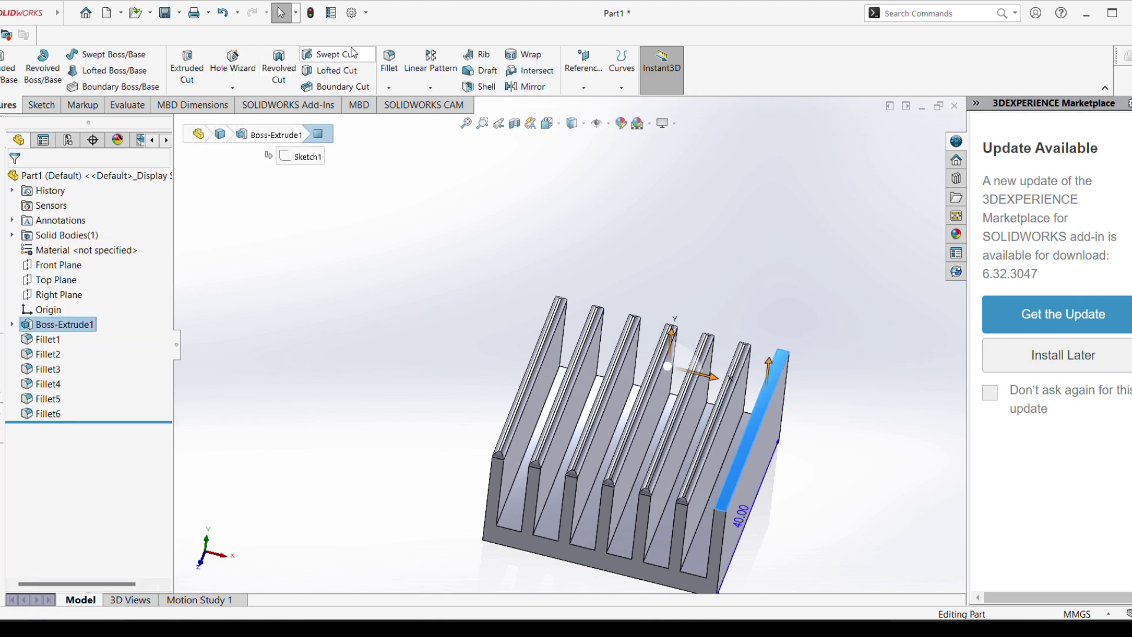
left_click(391, 69)
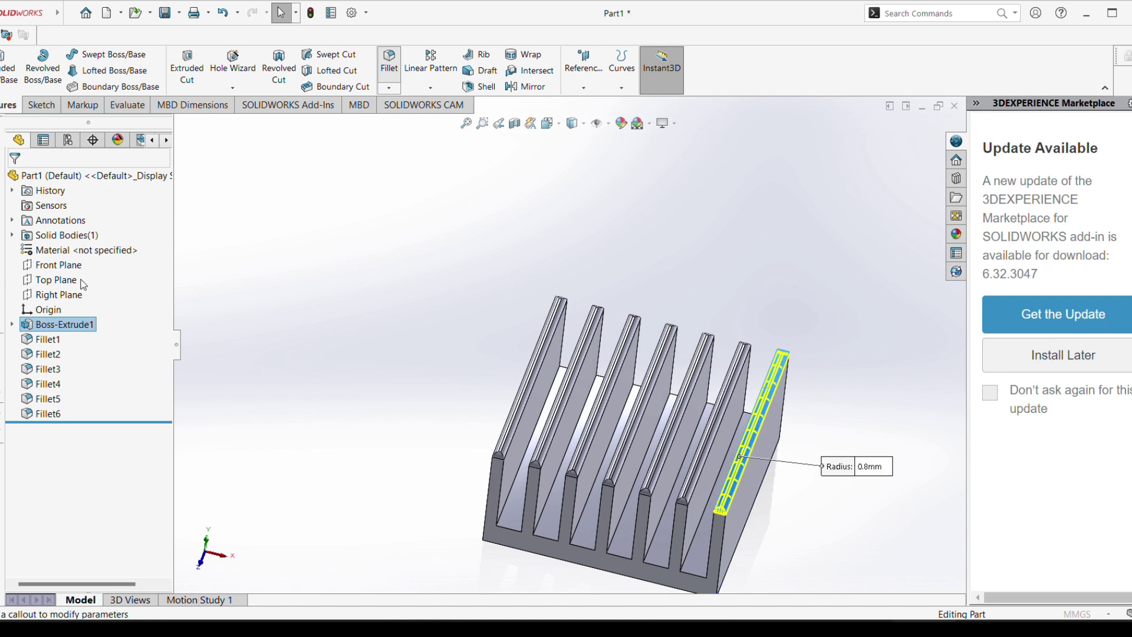
left_click(16, 182)
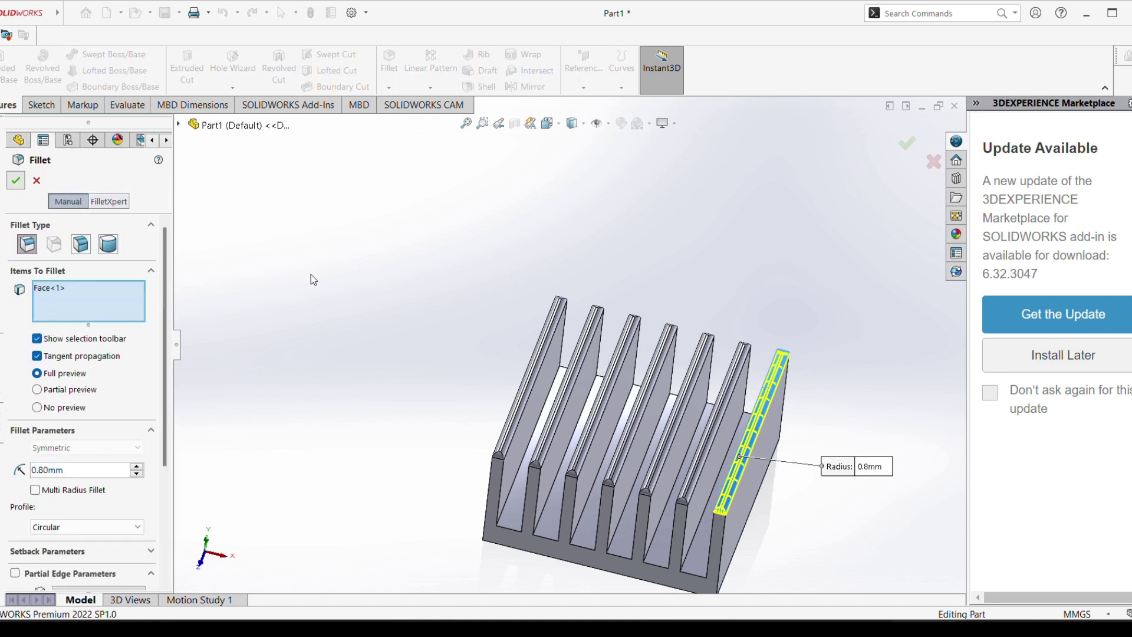
middle_click_drag(304, 188, 325, 322)
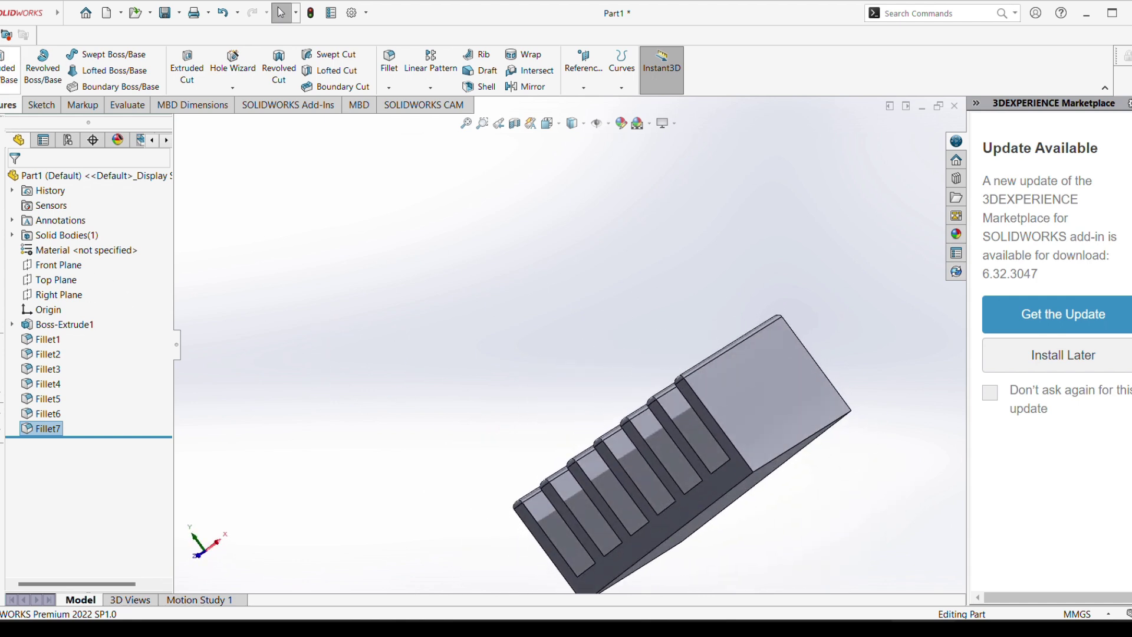
middle_click_drag(487, 409, 450, 273)
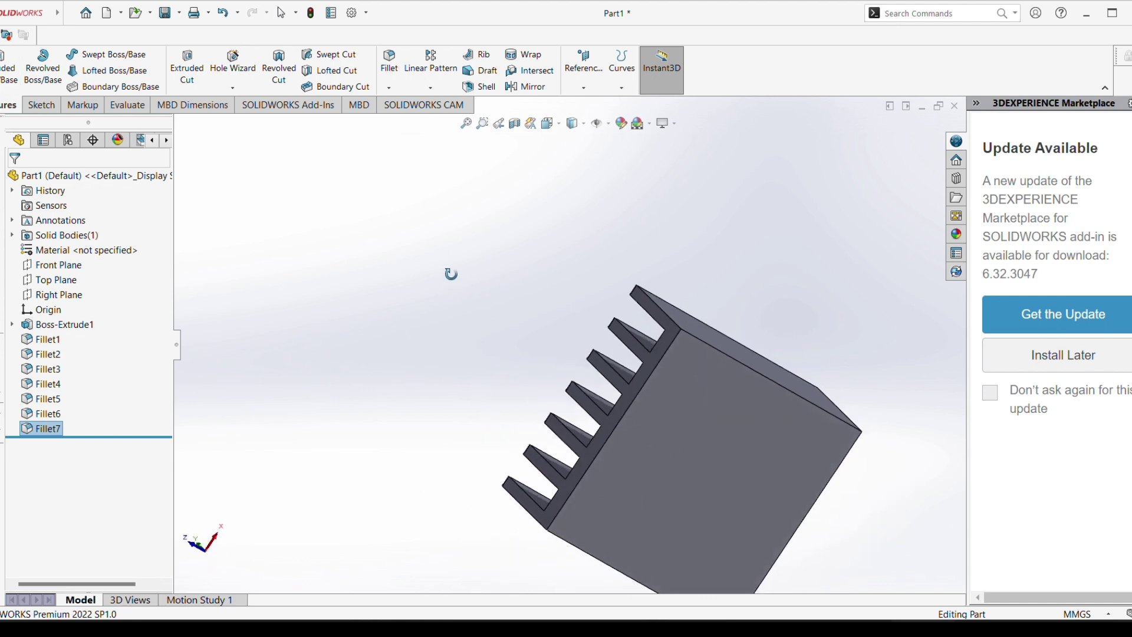
right_click(720, 499)
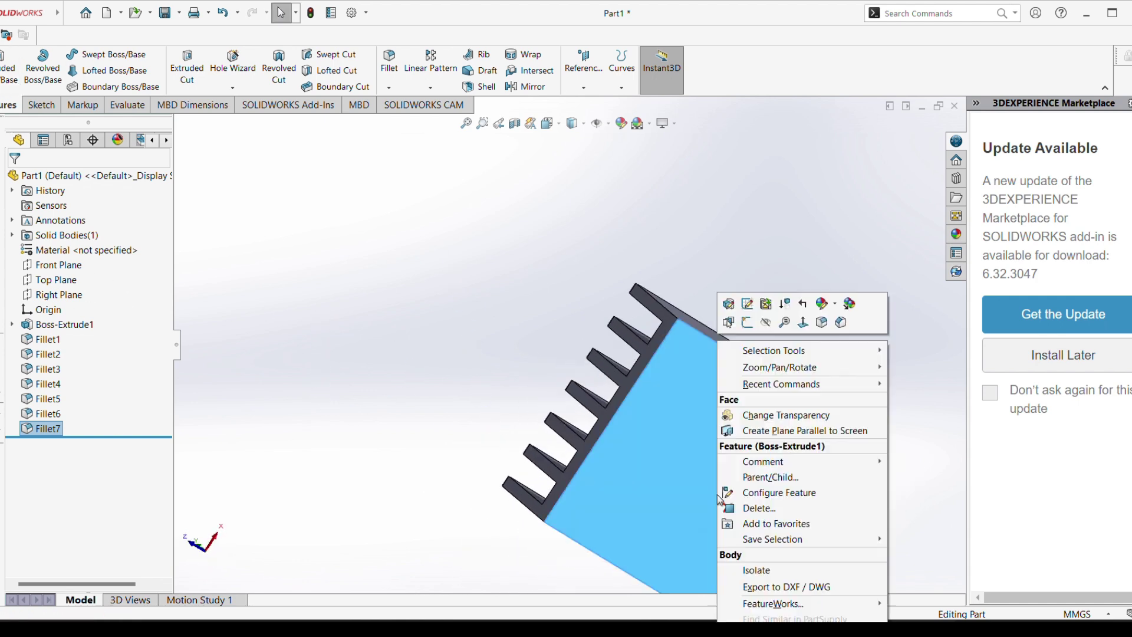
left_click(746, 306)
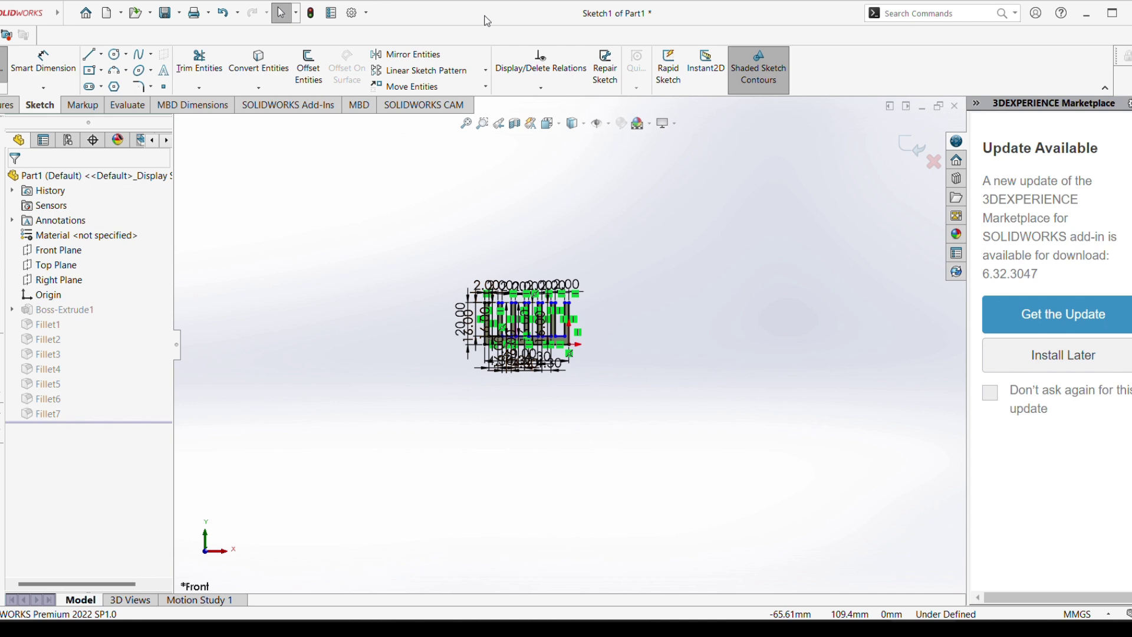
key("ctrl+b")
Start a sketch on the underside of the base and draw a center rectangle about 13 x 11 mm near its middle
right_click(695, 277)
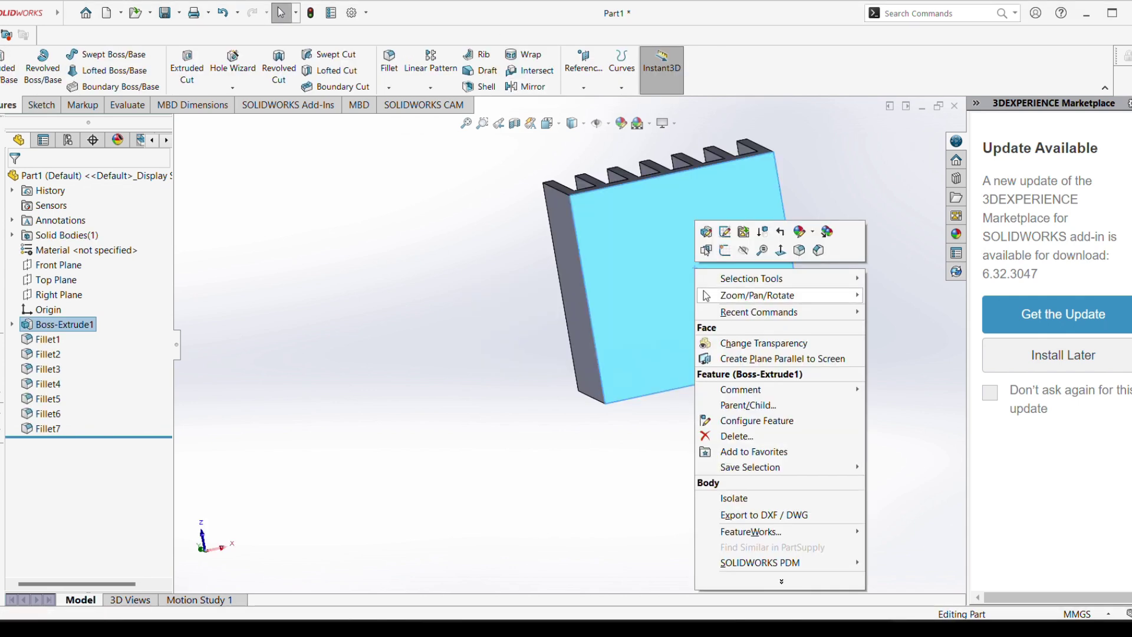
left_click(723, 253)
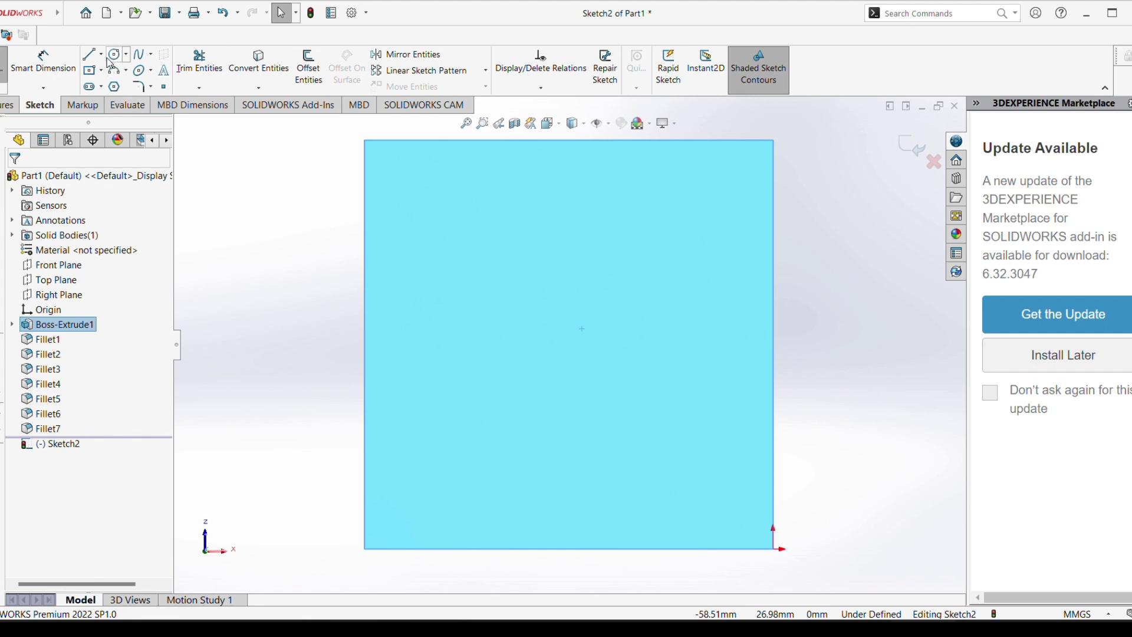
left_click(90, 70)
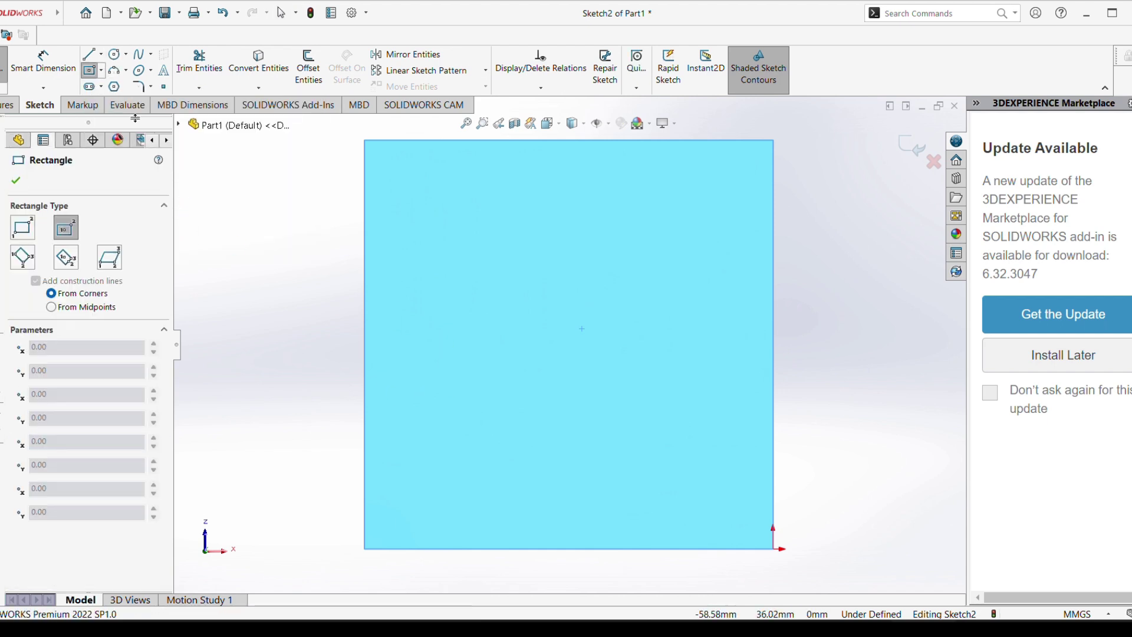
left_click(103, 70)
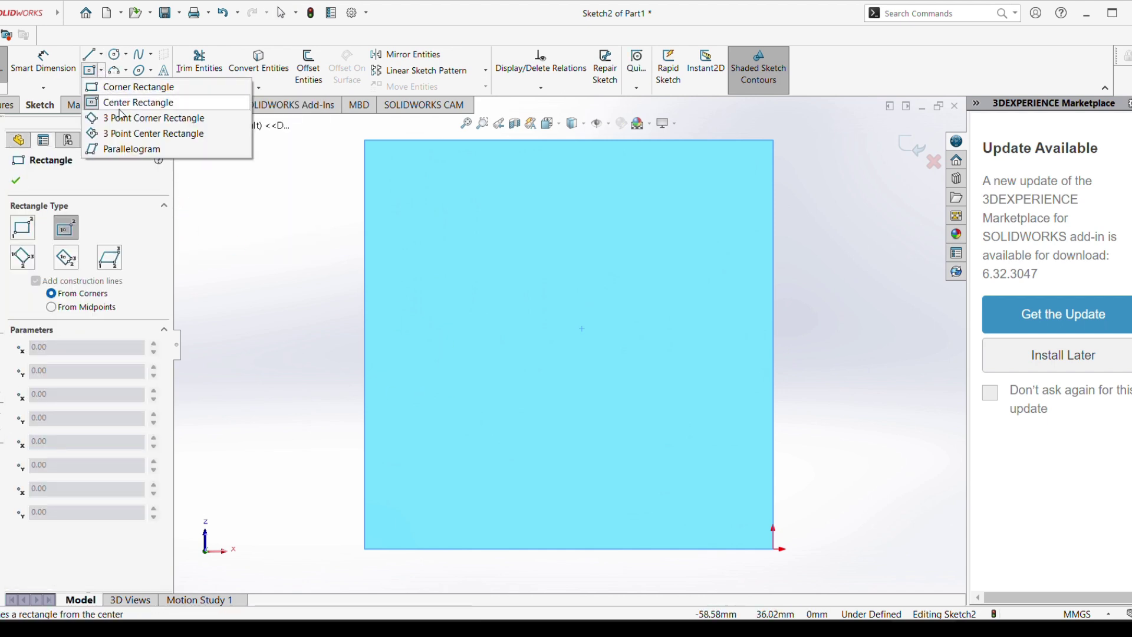
left_click(564, 343)
left_click(563, 342)
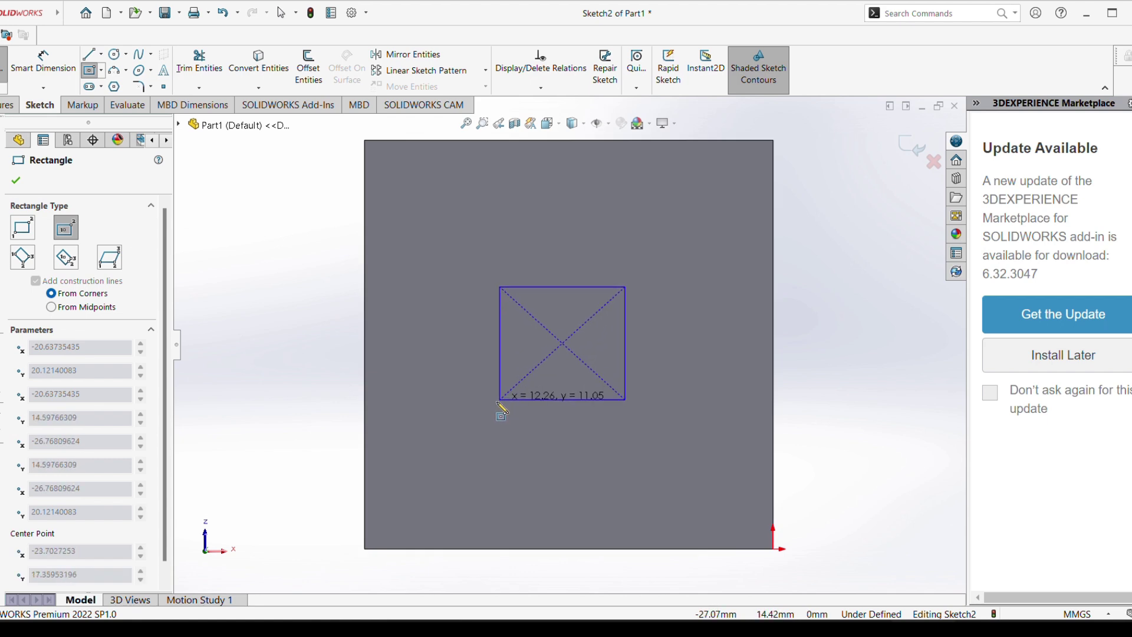
left_click(498, 406)
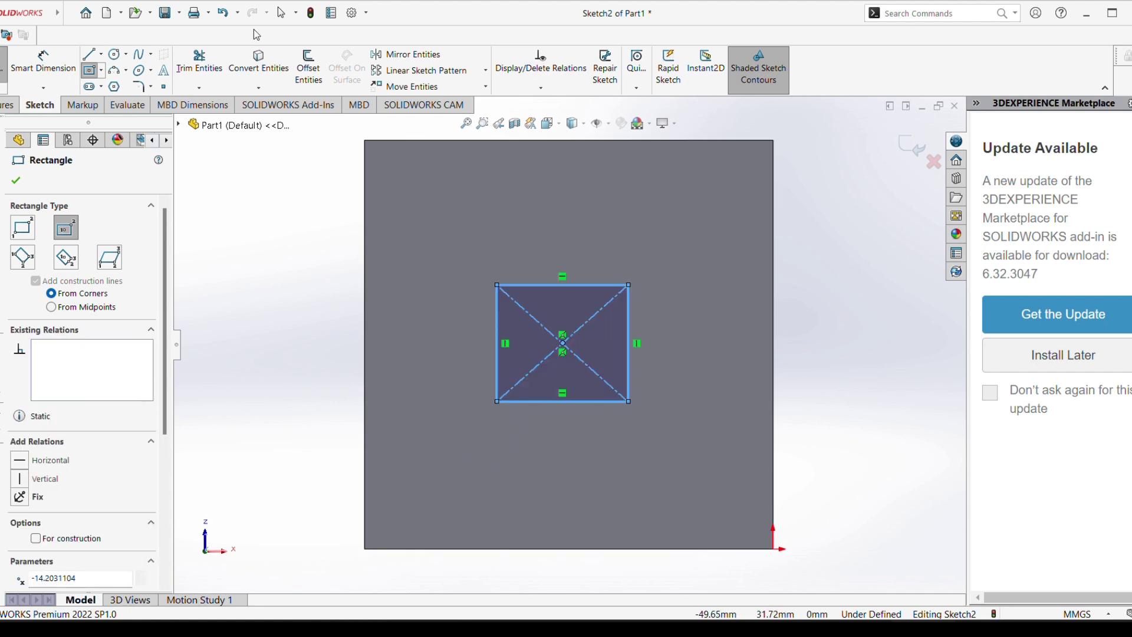
Dimension the rectangle's center point 20 mm horizontally from the base's left vertical edge
left_click(32, 75)
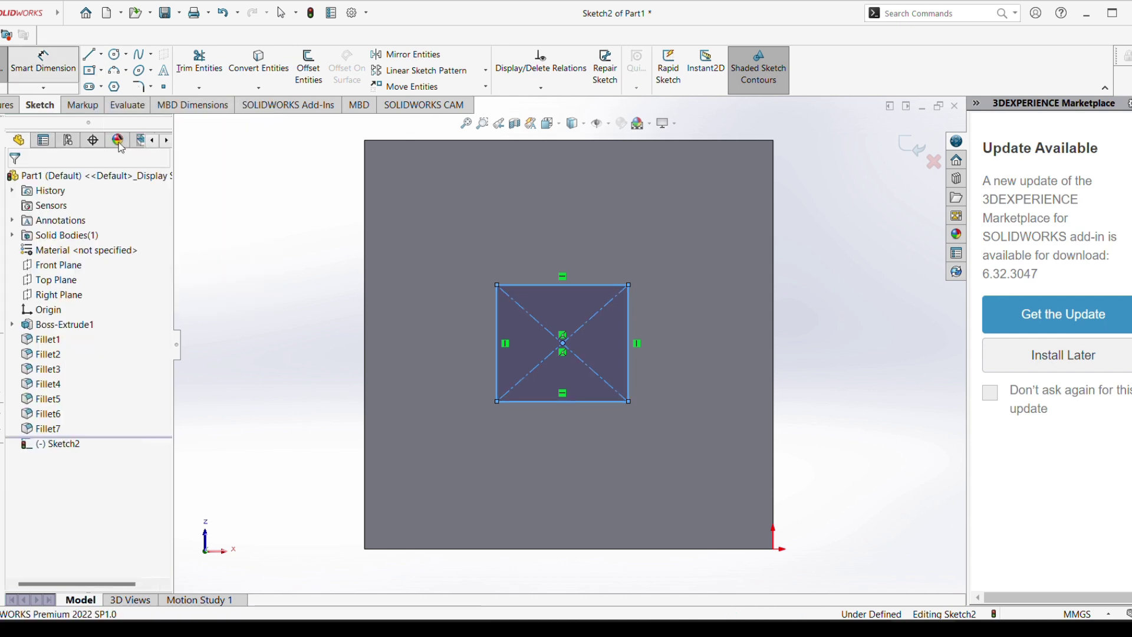
left_click(366, 341)
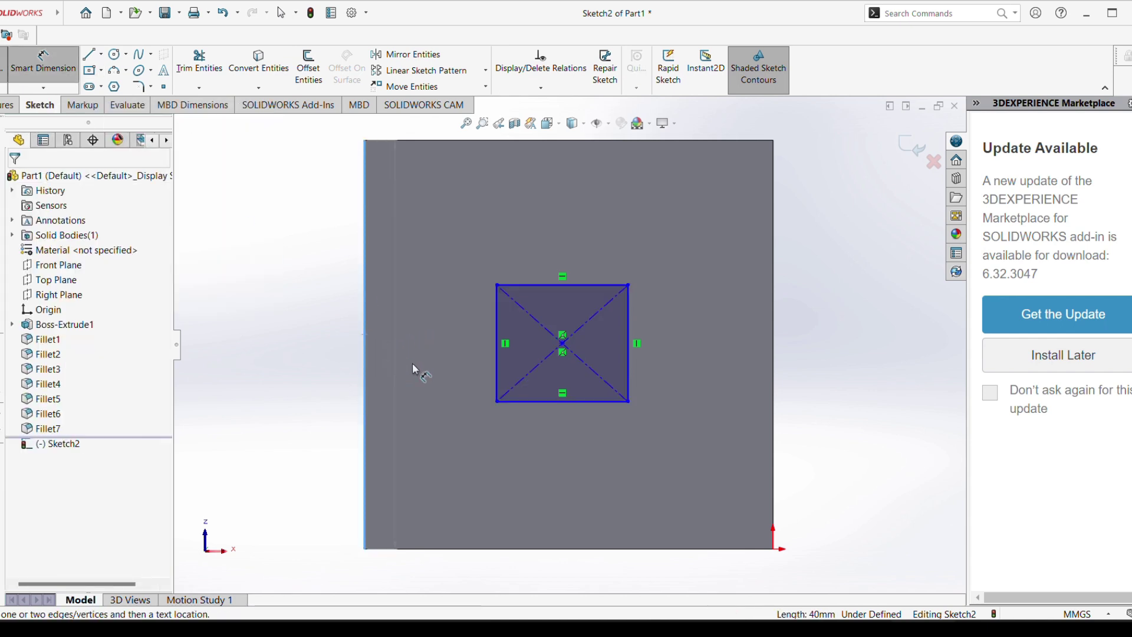
left_click(563, 345)
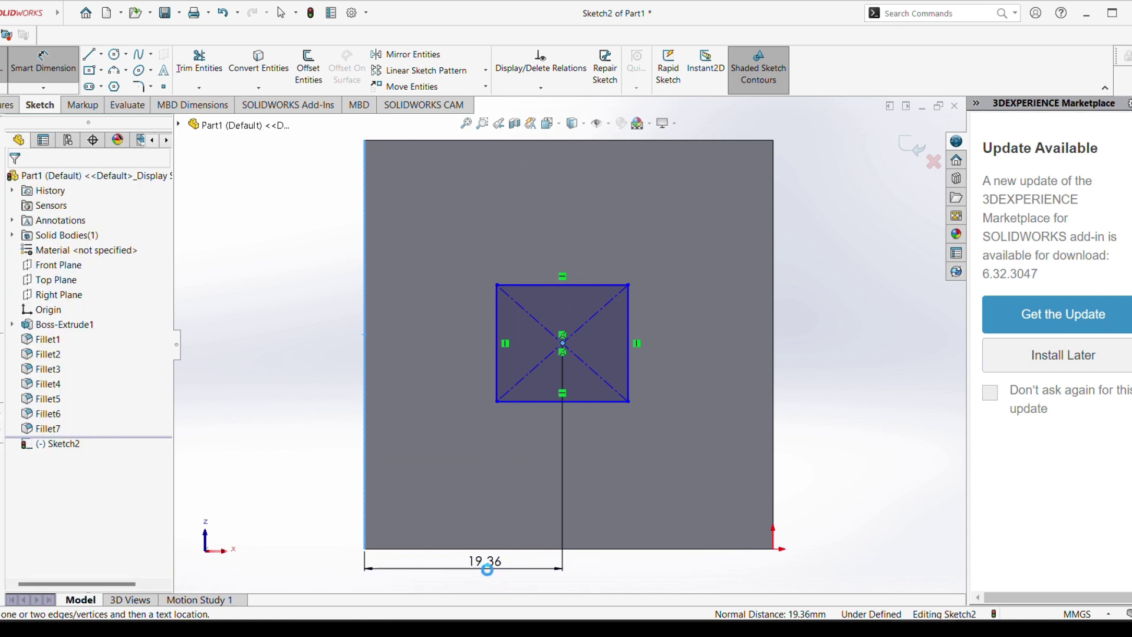
left_click(548, 569)
type("2")
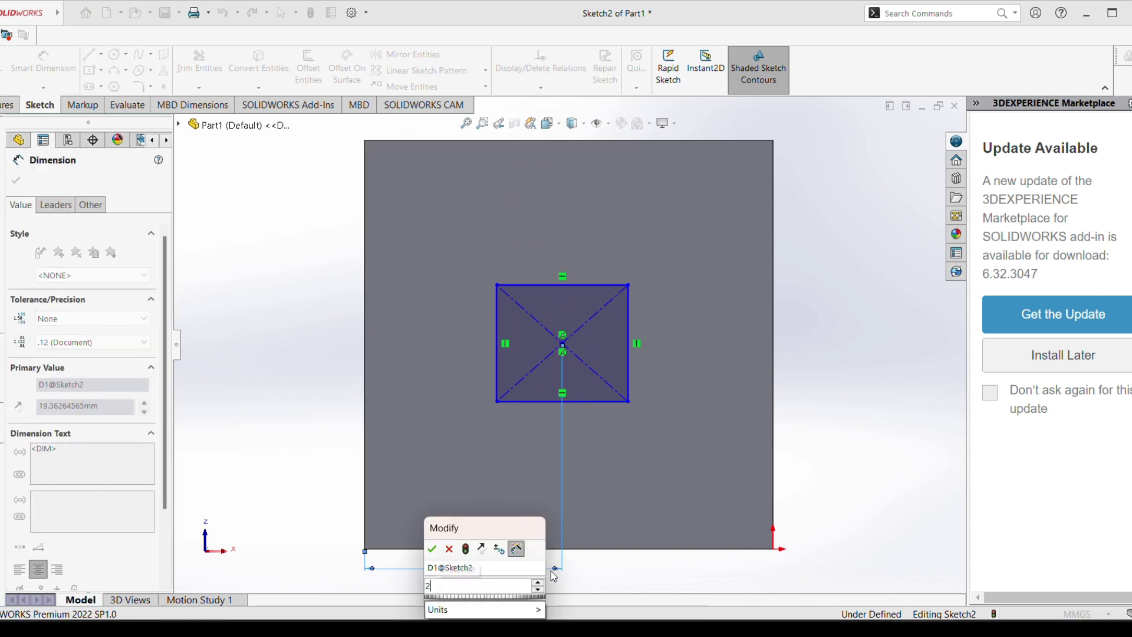
type("0")
key("Return")
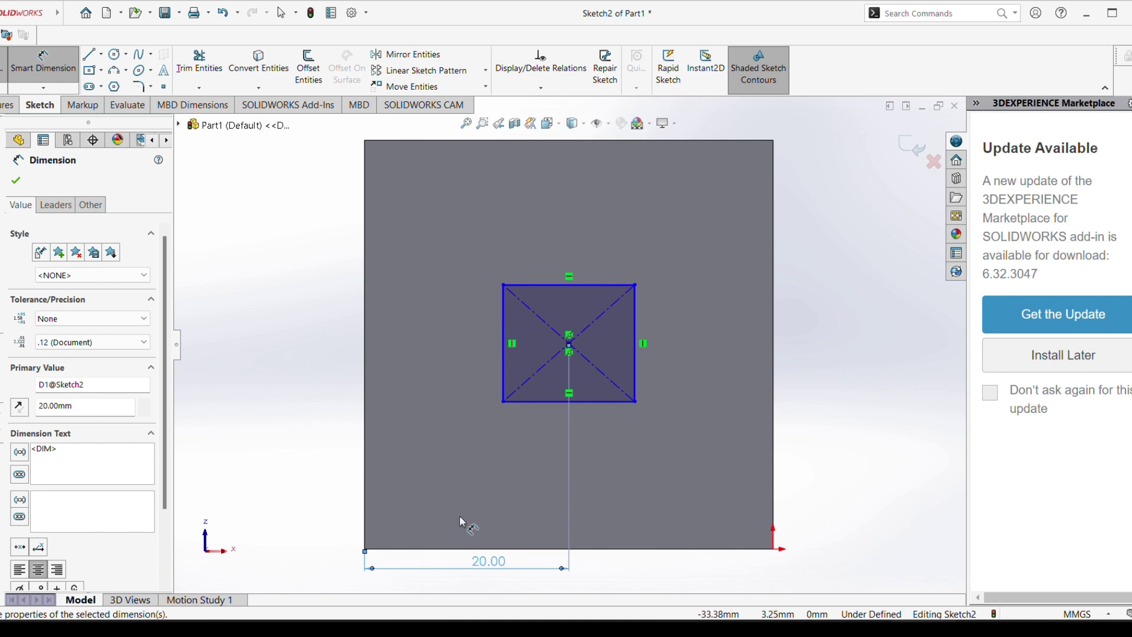
Dimension the rectangle's center point 20 mm vertically from the upper edge of the base
left_click(560, 141)
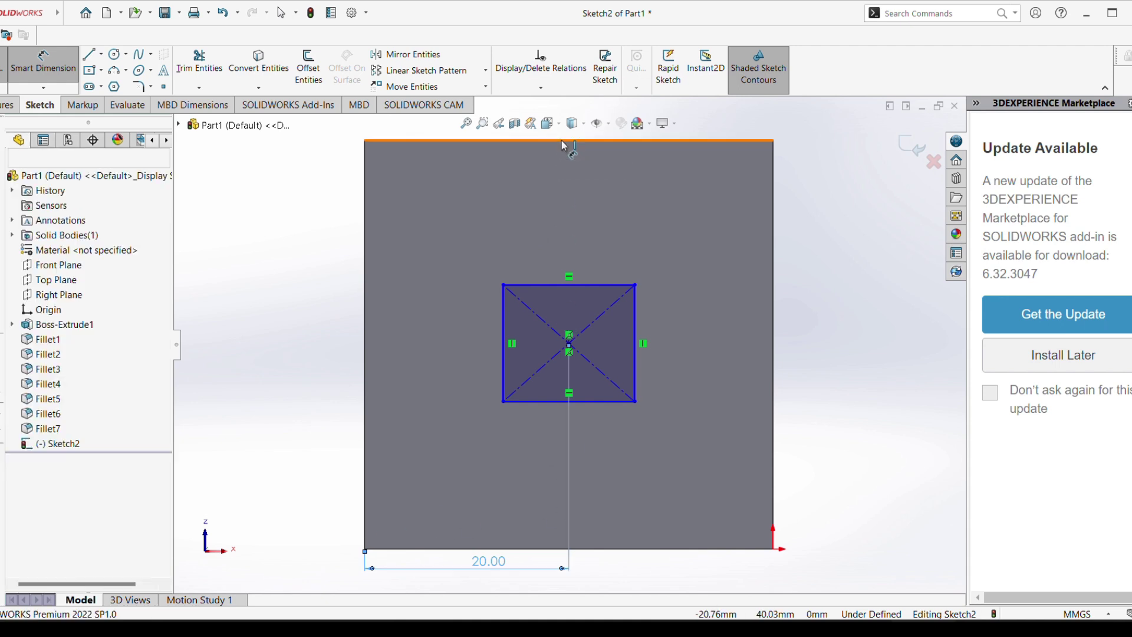
left_click(569, 343)
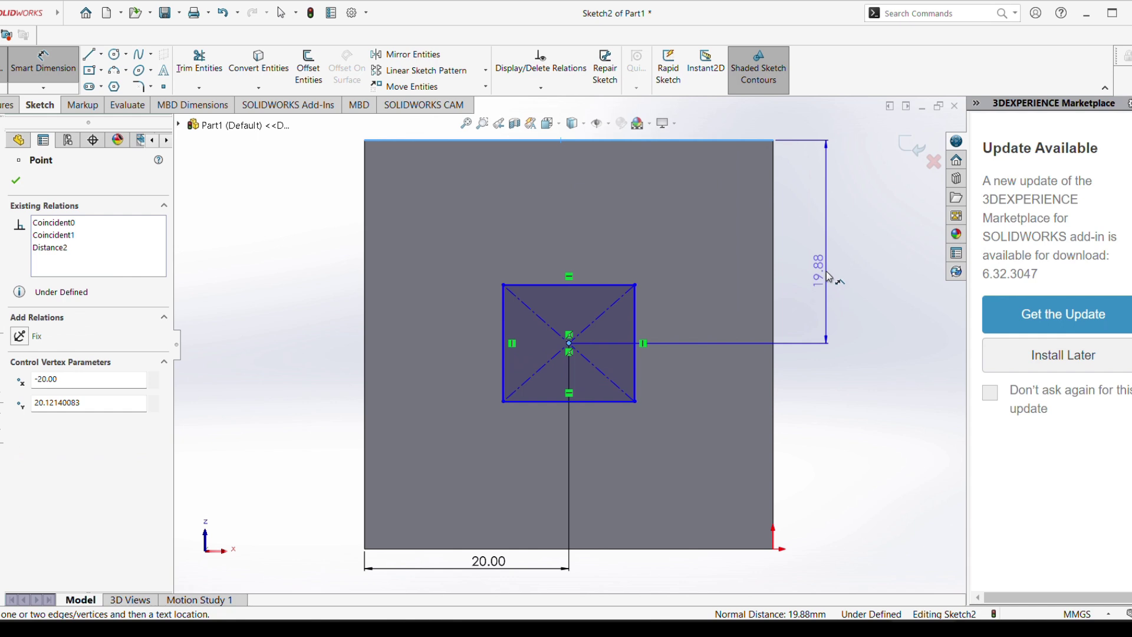
left_click(828, 277)
type("2")
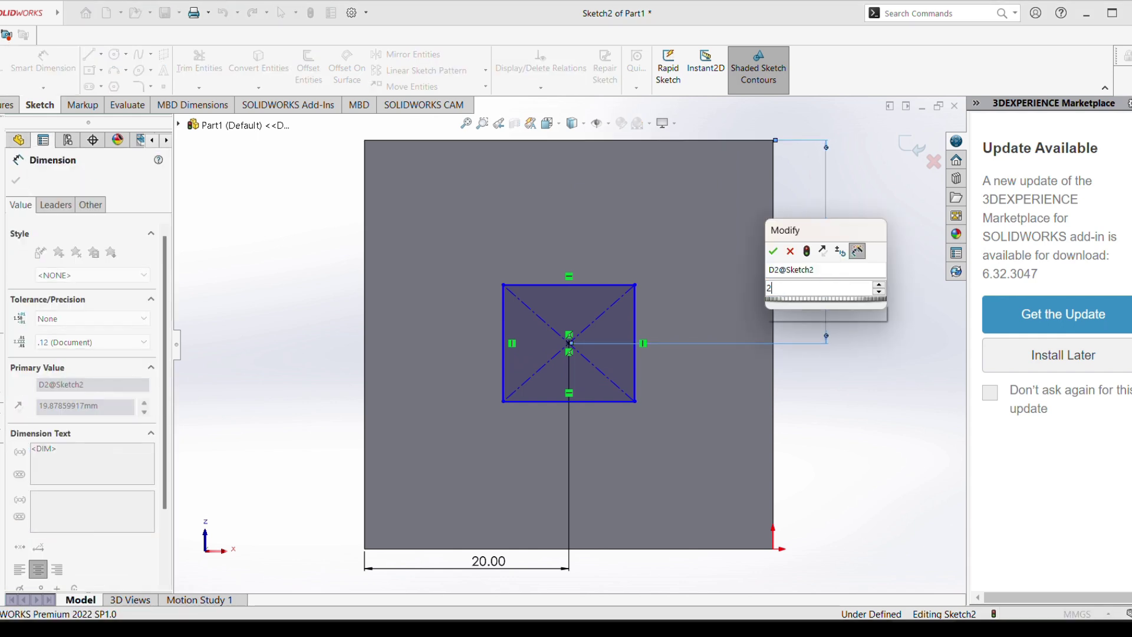
type("0")
key("Return")
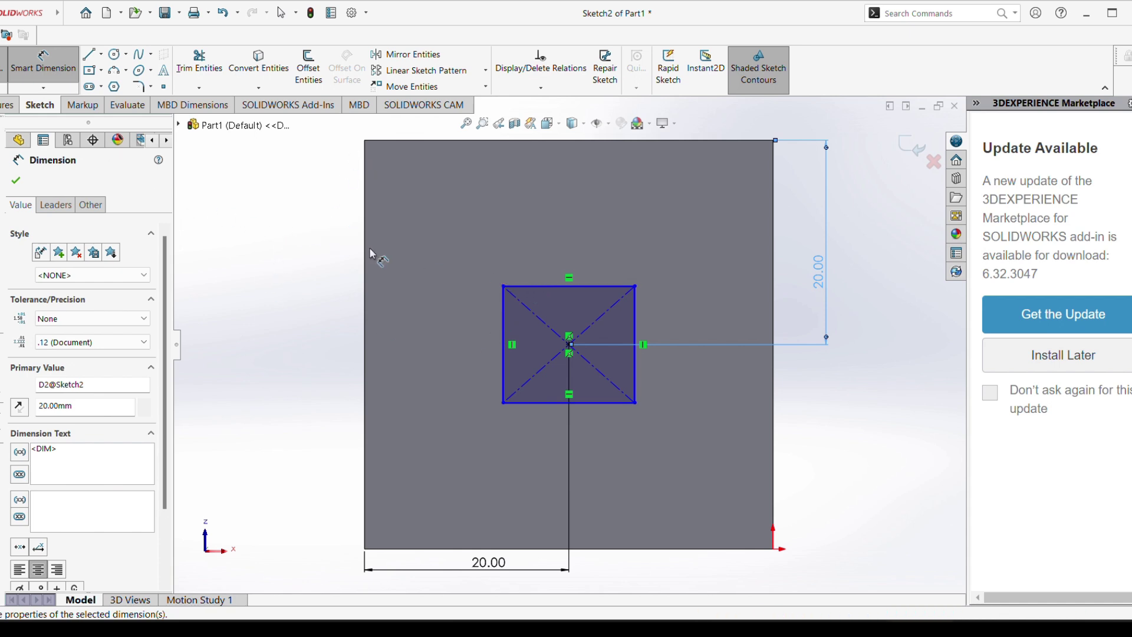
Dimension the rectangle's width and height to 20 mm each
left_click(545, 287)
left_click(556, 244)
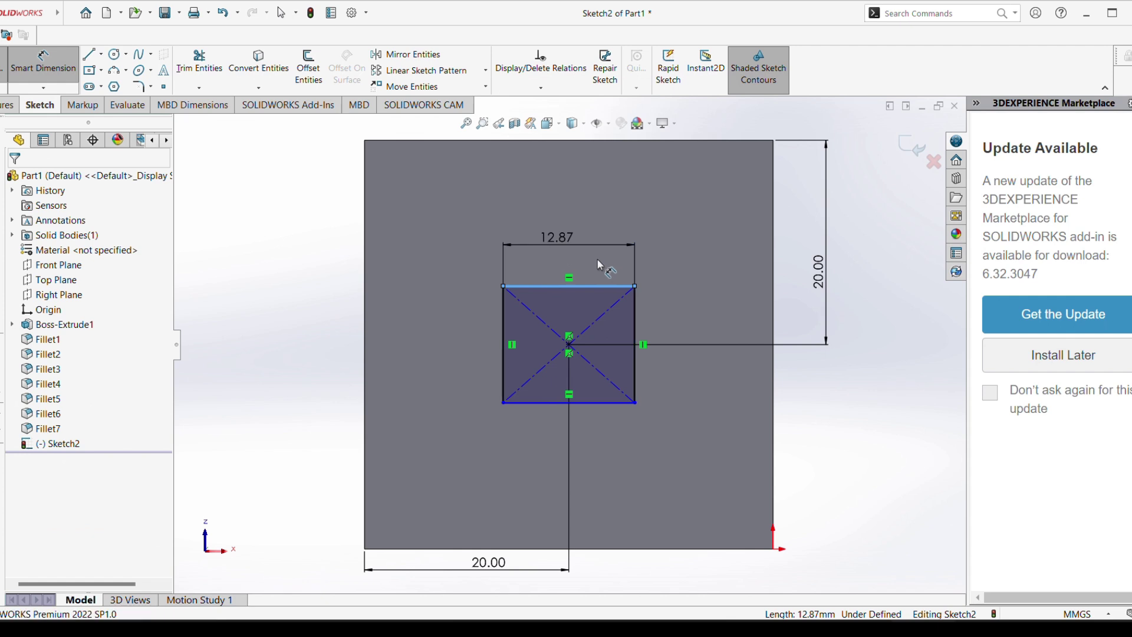
key("Return")
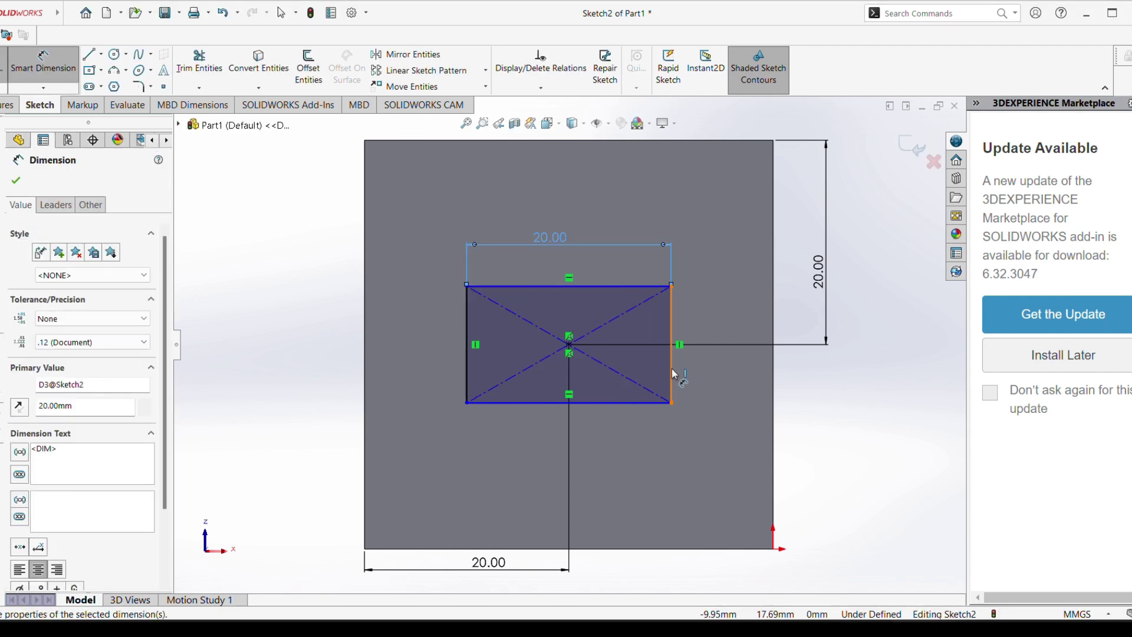
left_click(673, 373)
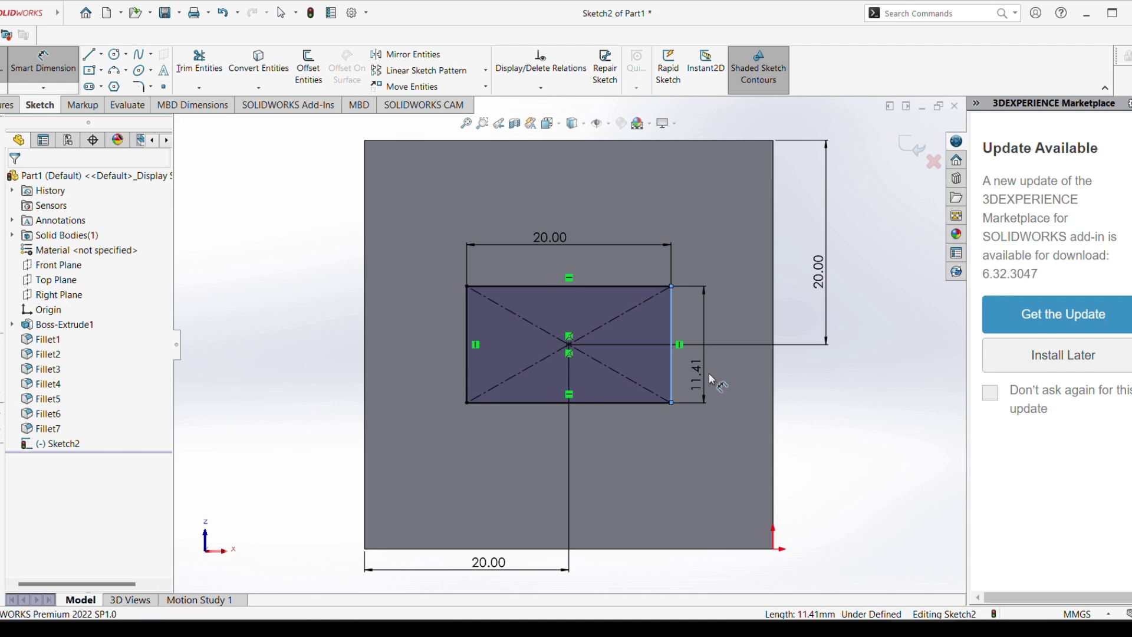
left_click(712, 380)
type("20")
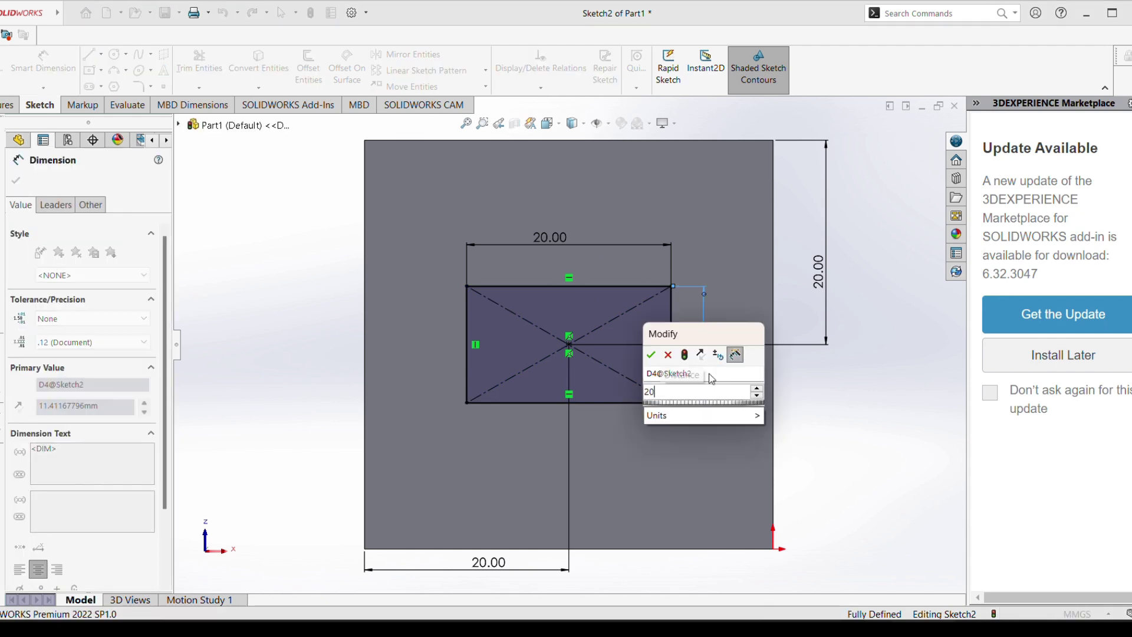
key("Return")
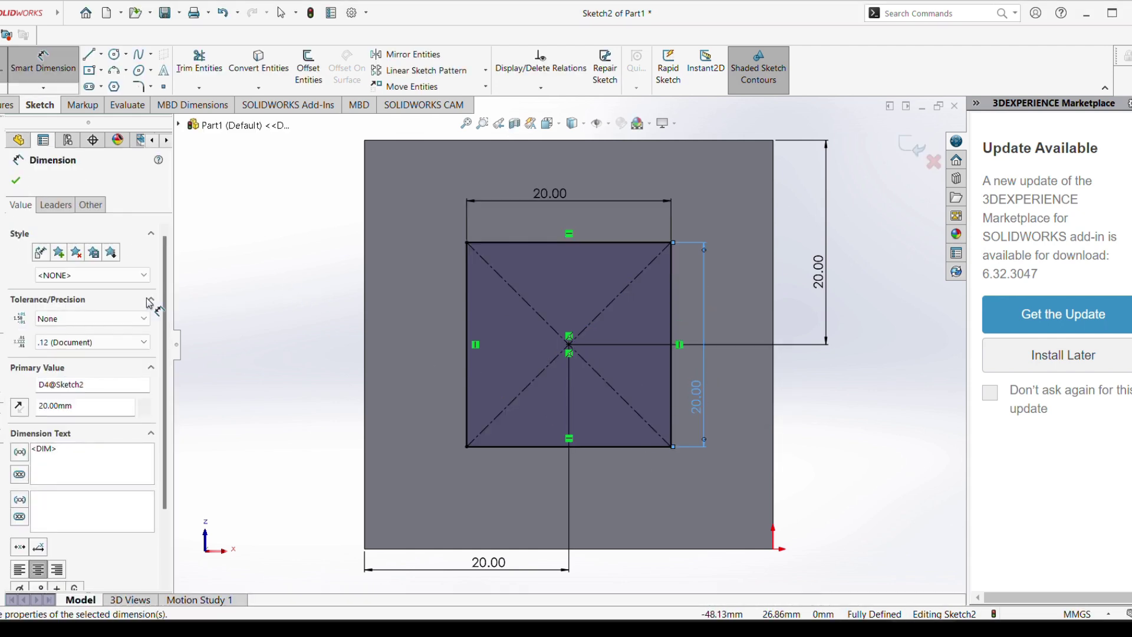
Extrude the square sketch 1 mm outward from the underside of the base as a blind boss merged with the body
left_click(4, 65)
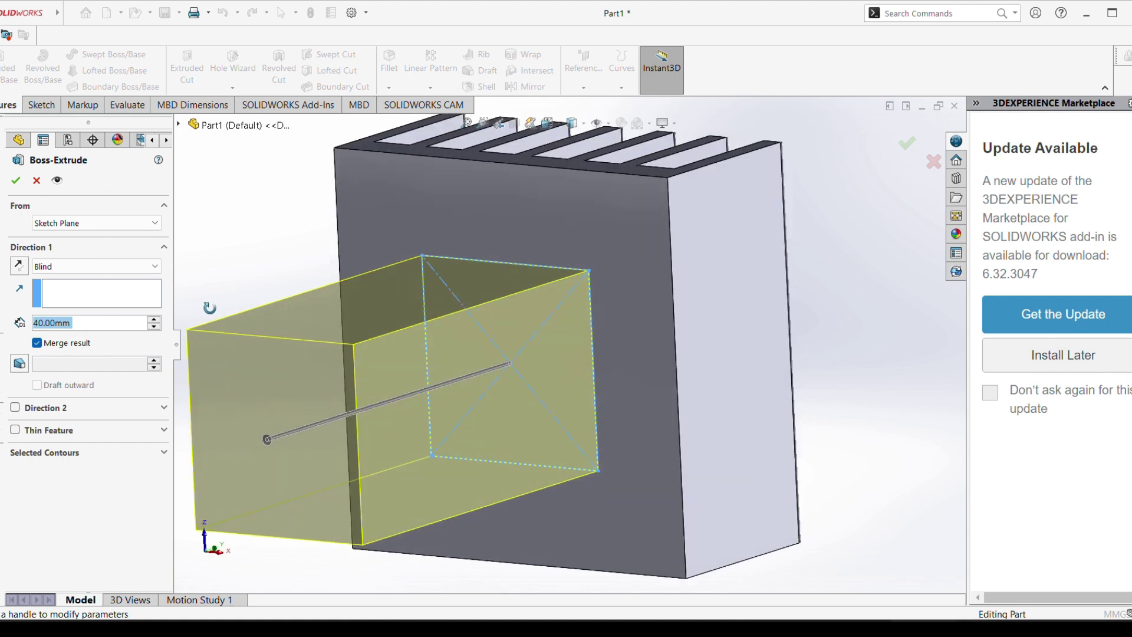
middle_click_drag(210, 307, 190, 318)
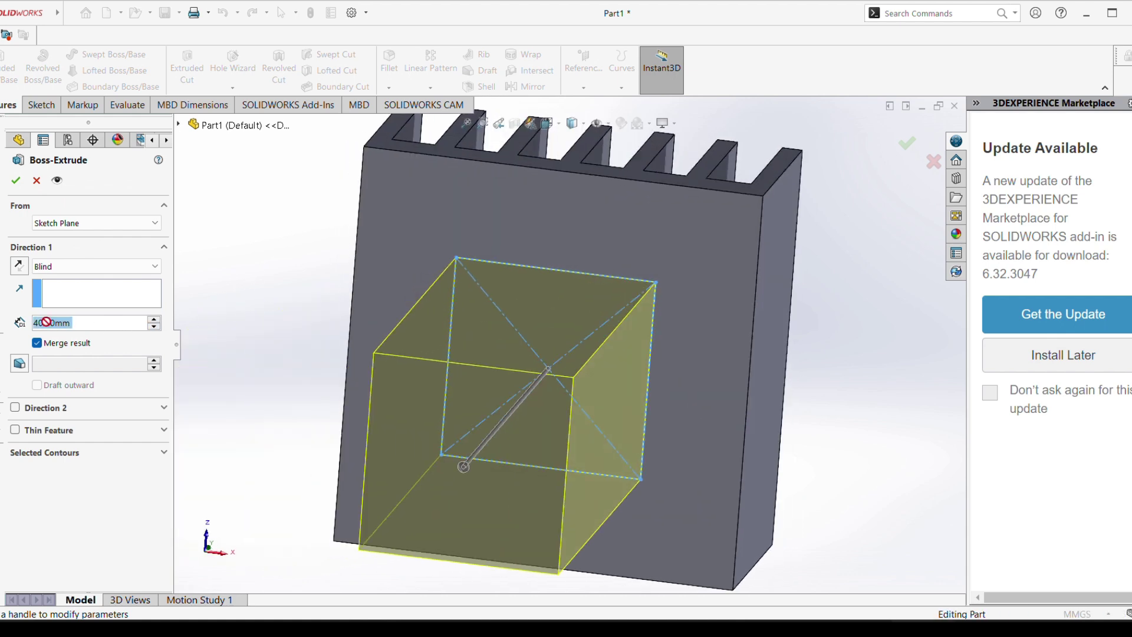
type("1")
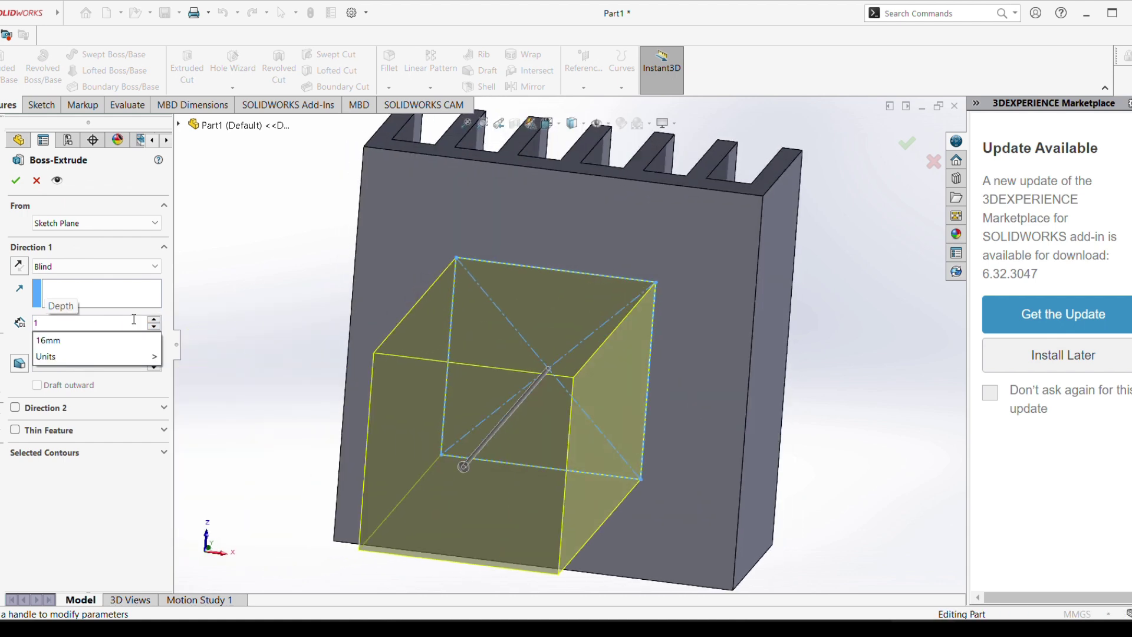
key("Return")
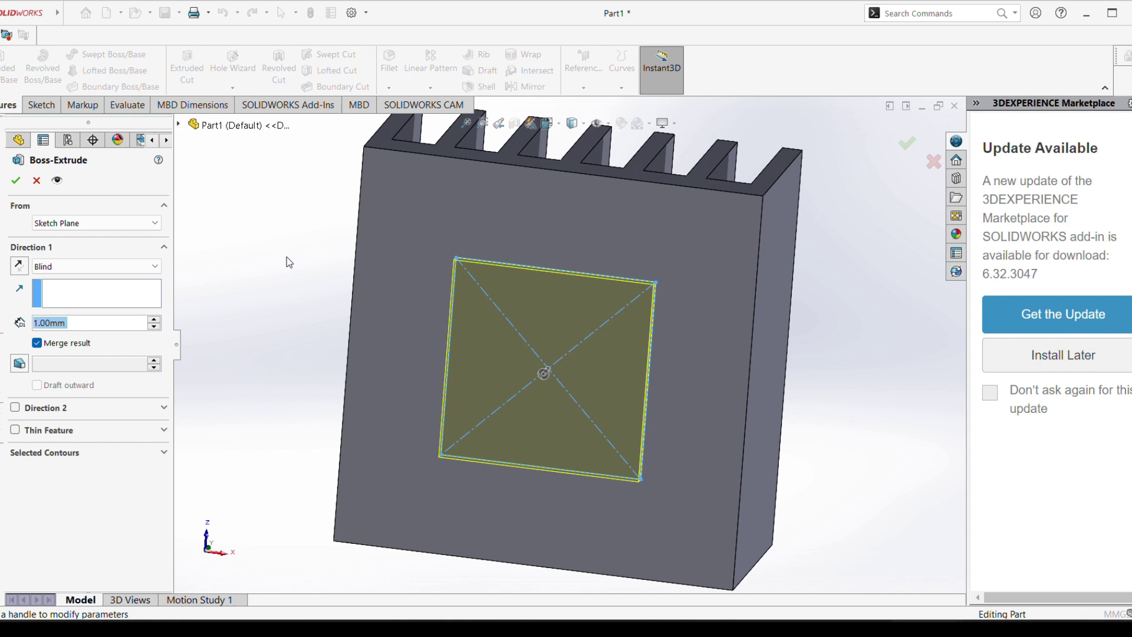
mouse_move(287, 257)
middle_mouse_down()
mouse_move(219, 274)
mouse_move(276, 248)
middle_mouse_up()
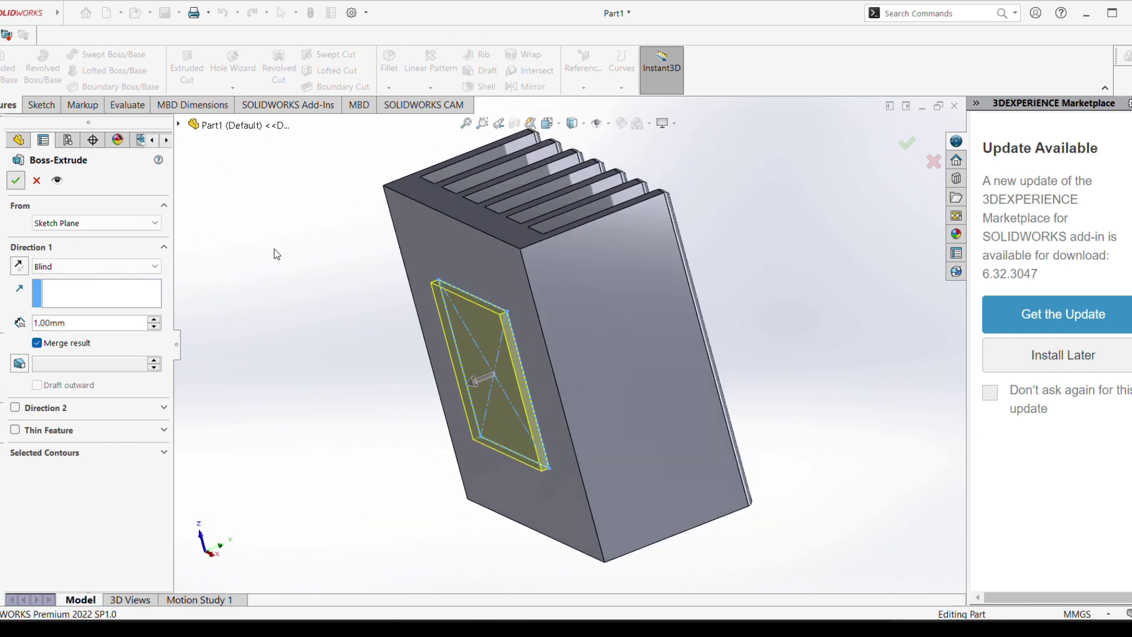
key("Return")
middle_click_drag(277, 250, 416, 174)
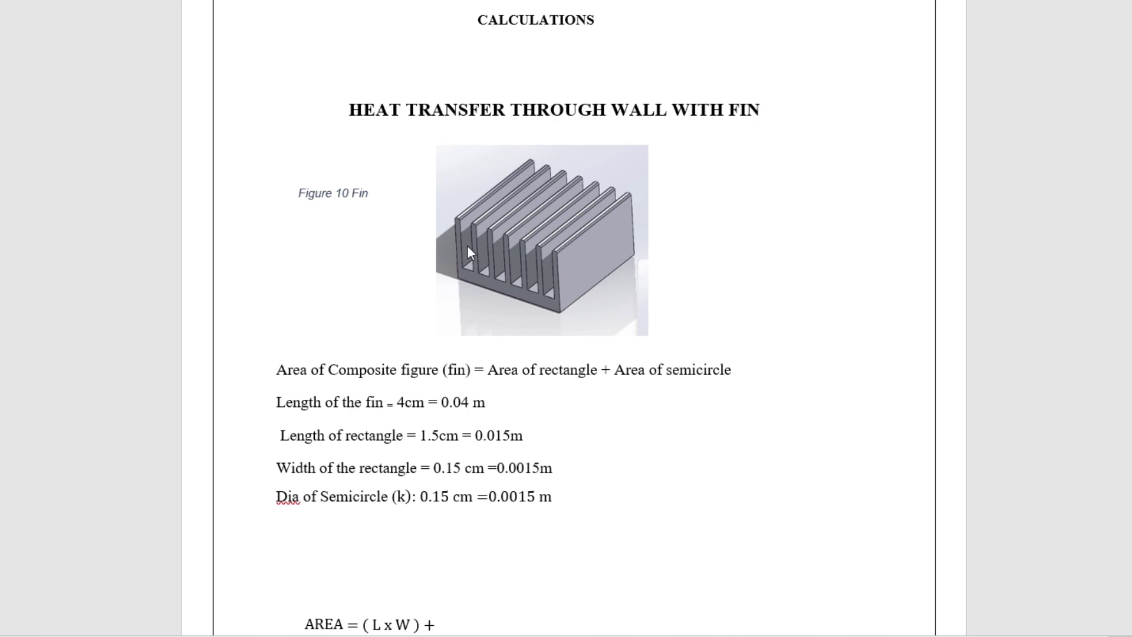
scroll(275, 369, "down", 1)
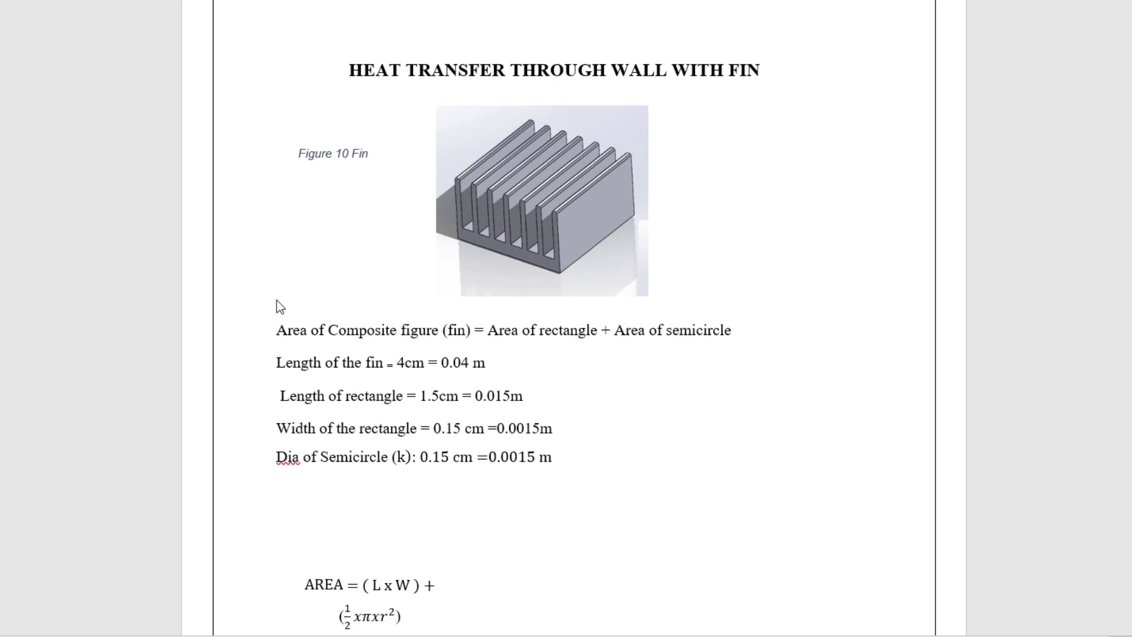
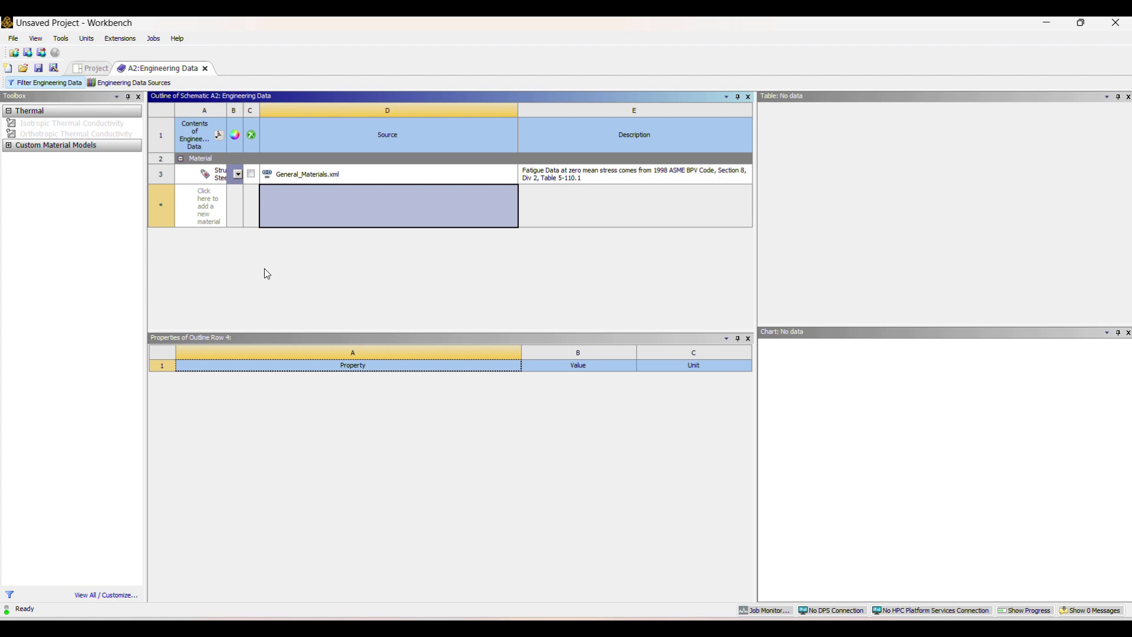
Open the engineering data sources library from the Structural Steel entry in the project's material outline
right_click(327, 248)
left_click(298, 270)
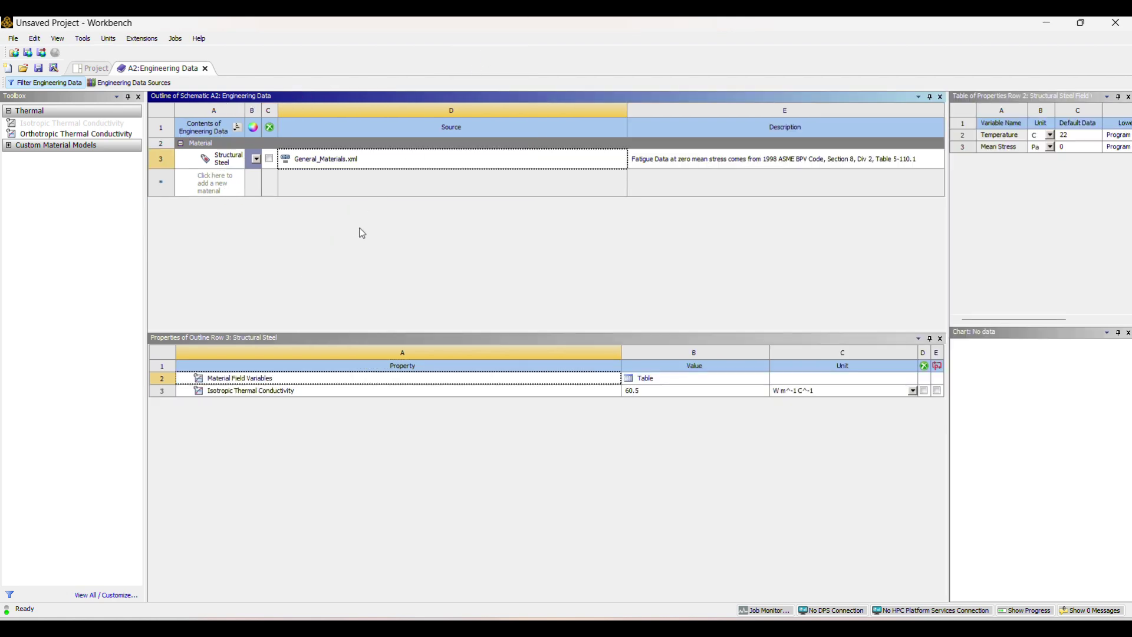
left_click(354, 163)
right_click(350, 219)
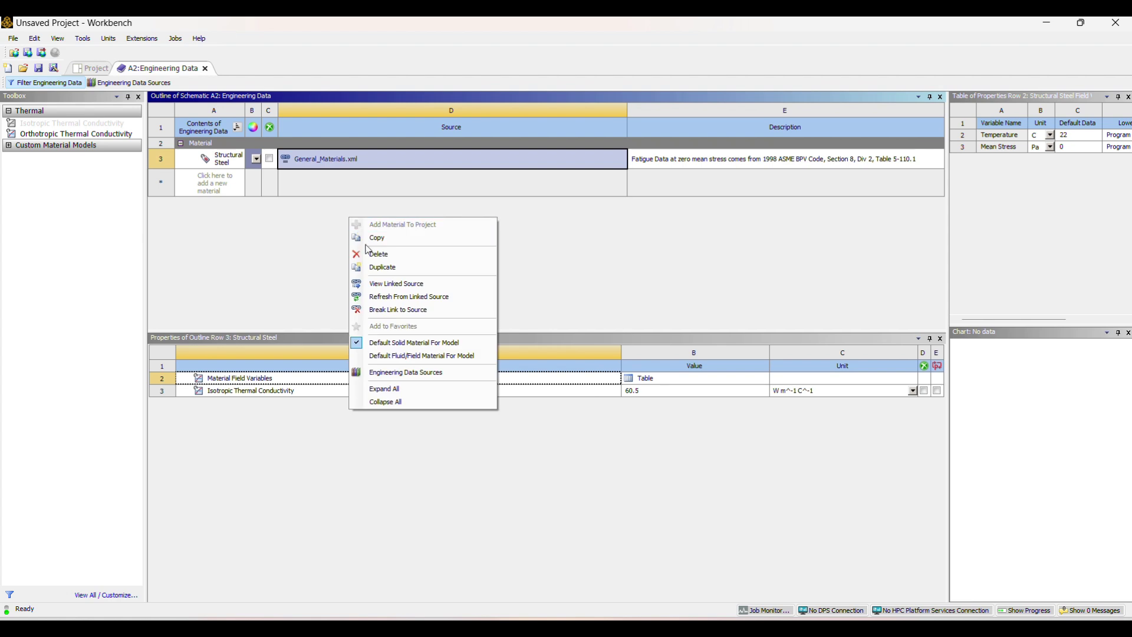
left_click(405, 373)
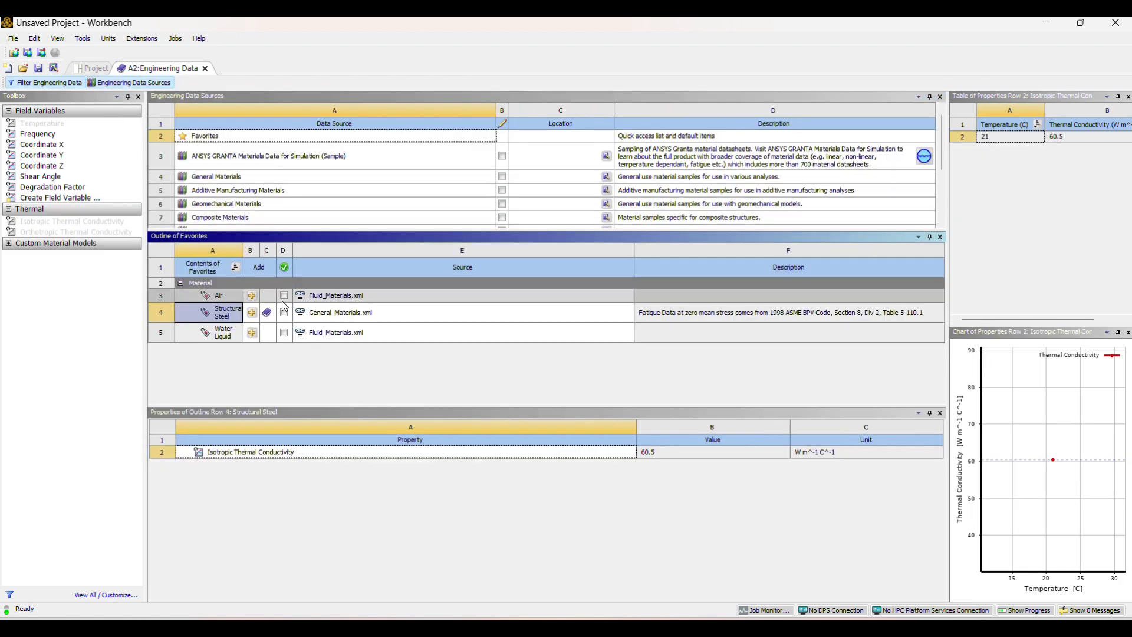
Add Aluminum from the Thermal Materials data source to the project and enable editing of that source
scroll(295, 180, "down", 2)
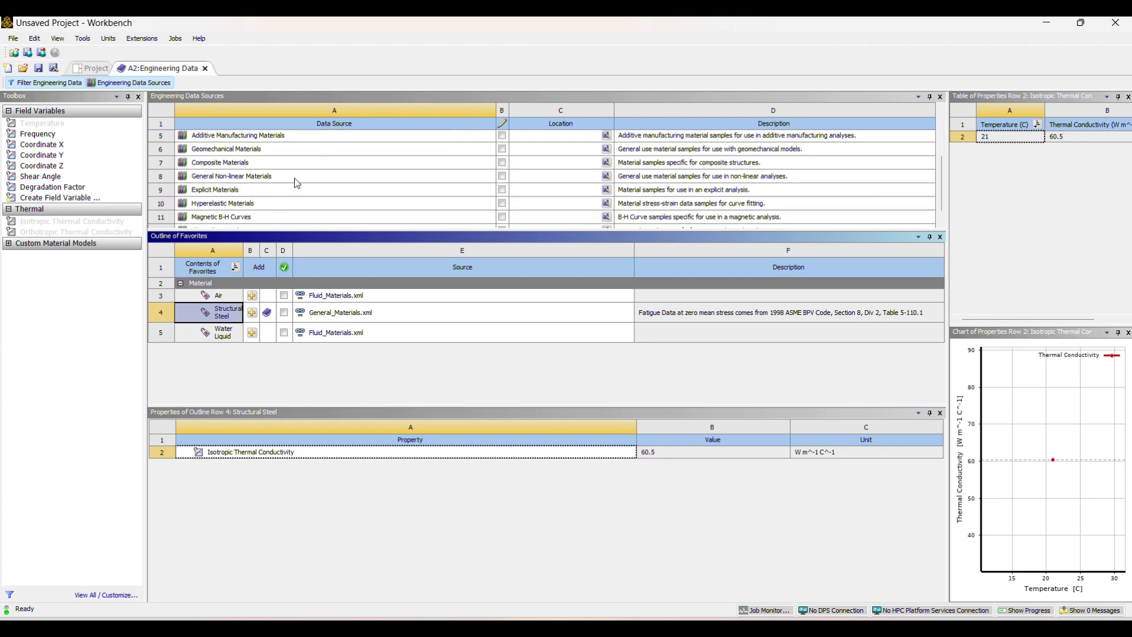
left_click(287, 190)
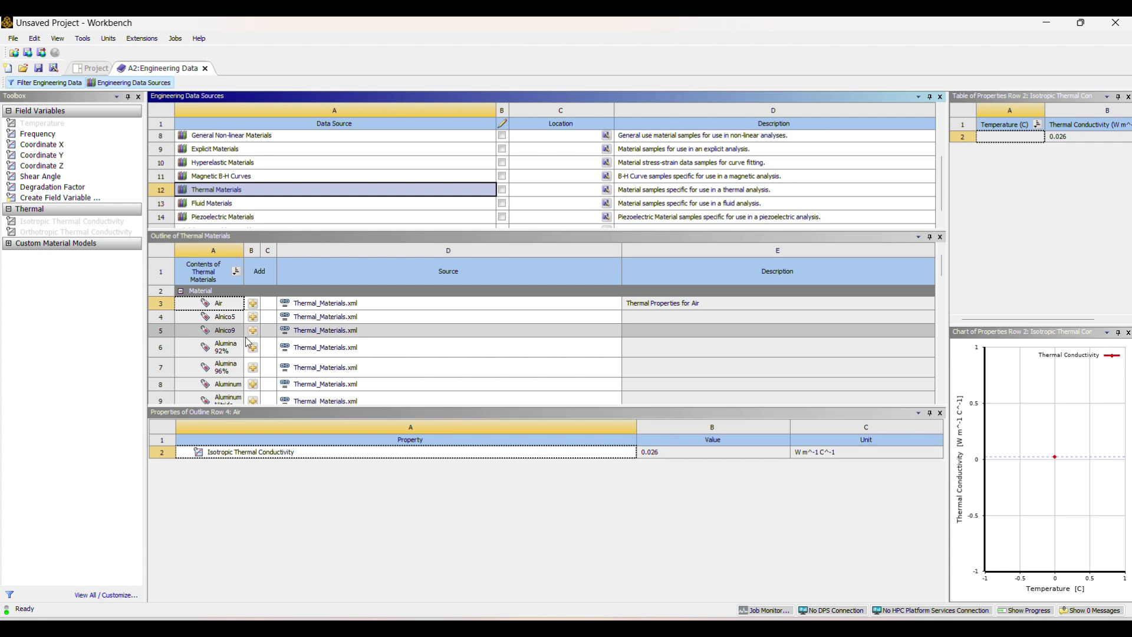
left_click_drag(147, 341, 115, 334)
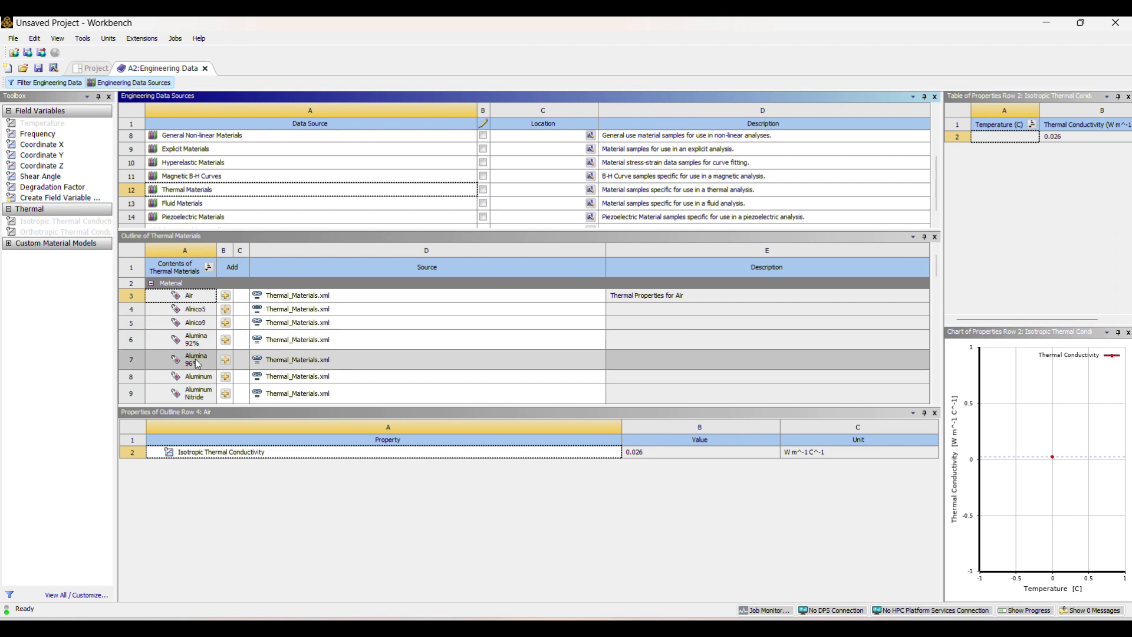
left_click(225, 376)
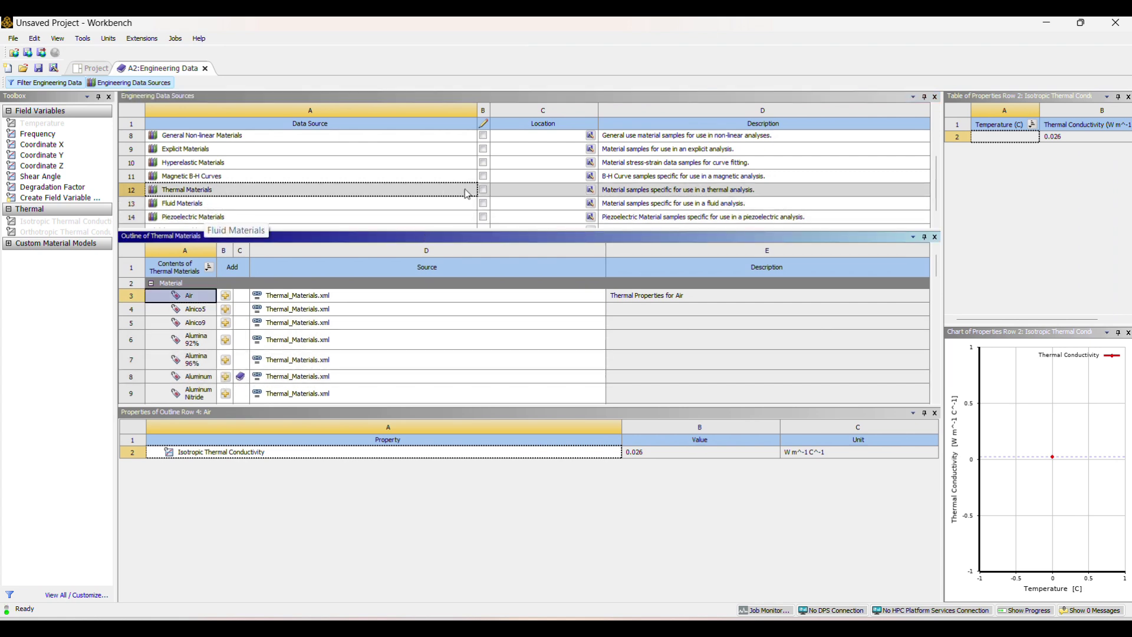
left_click(483, 190)
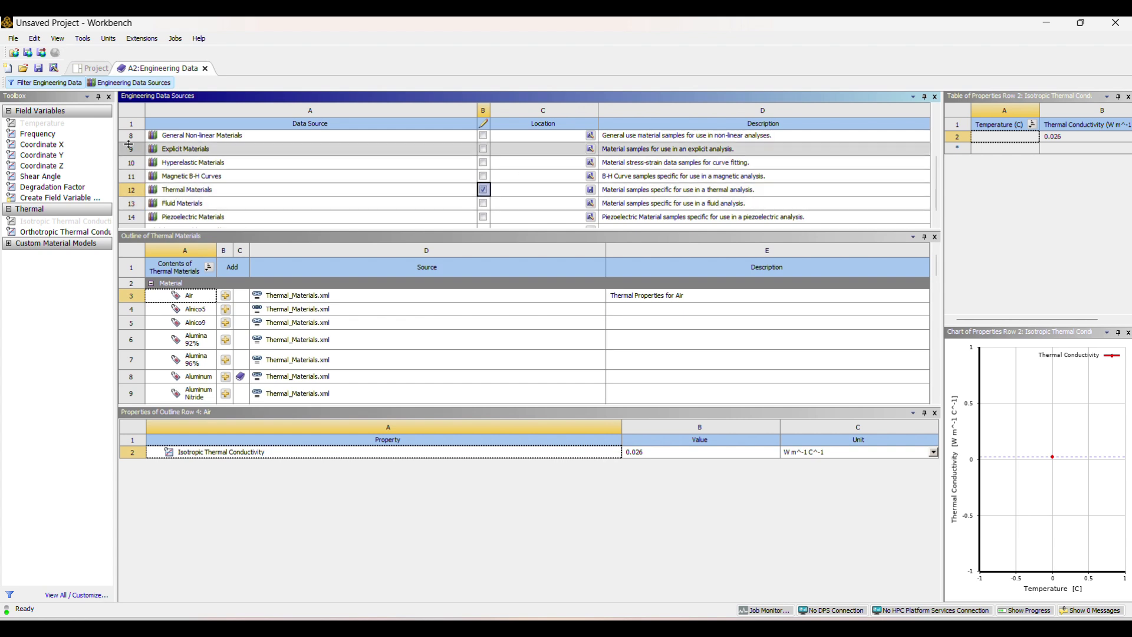
Return to the project's material outline and suppress Structural Steel
left_click(127, 82)
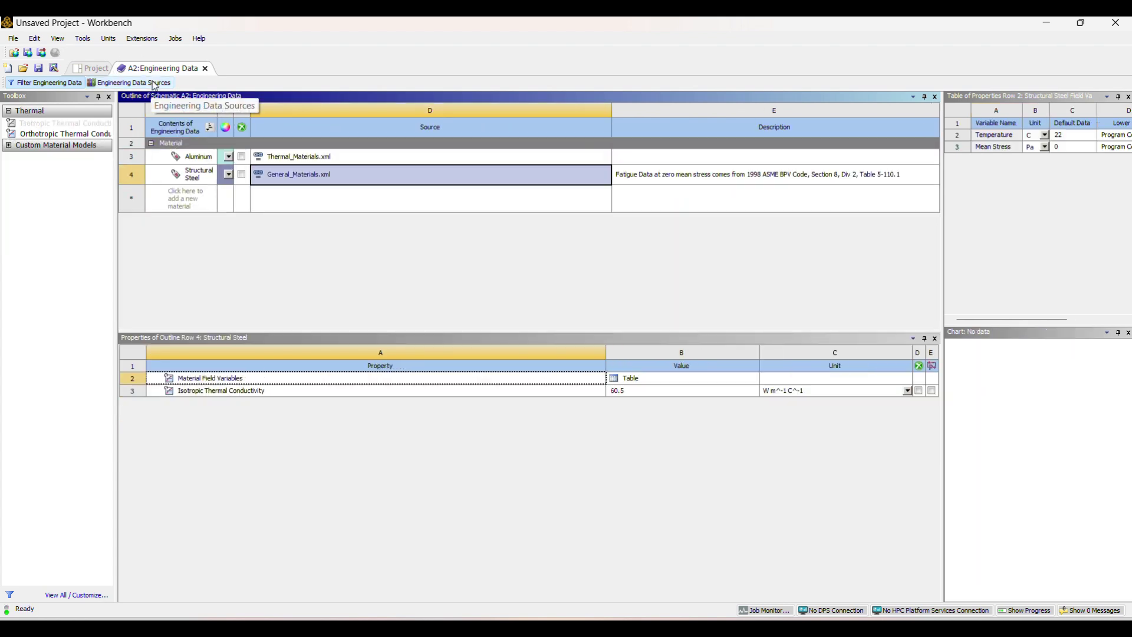
left_click(270, 178)
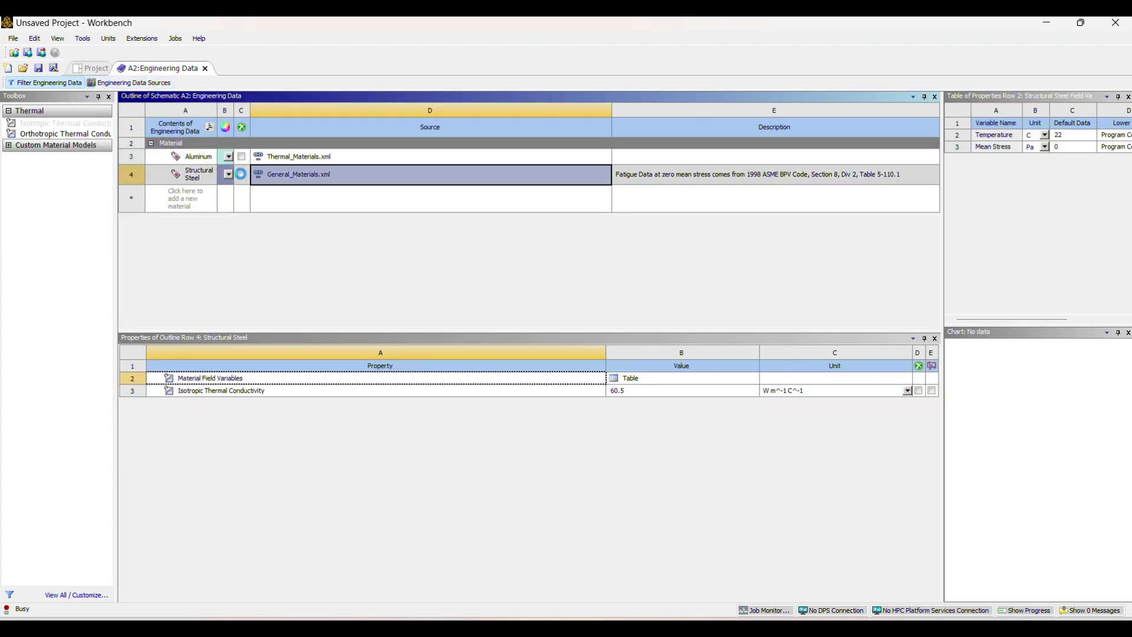
left_click(242, 174)
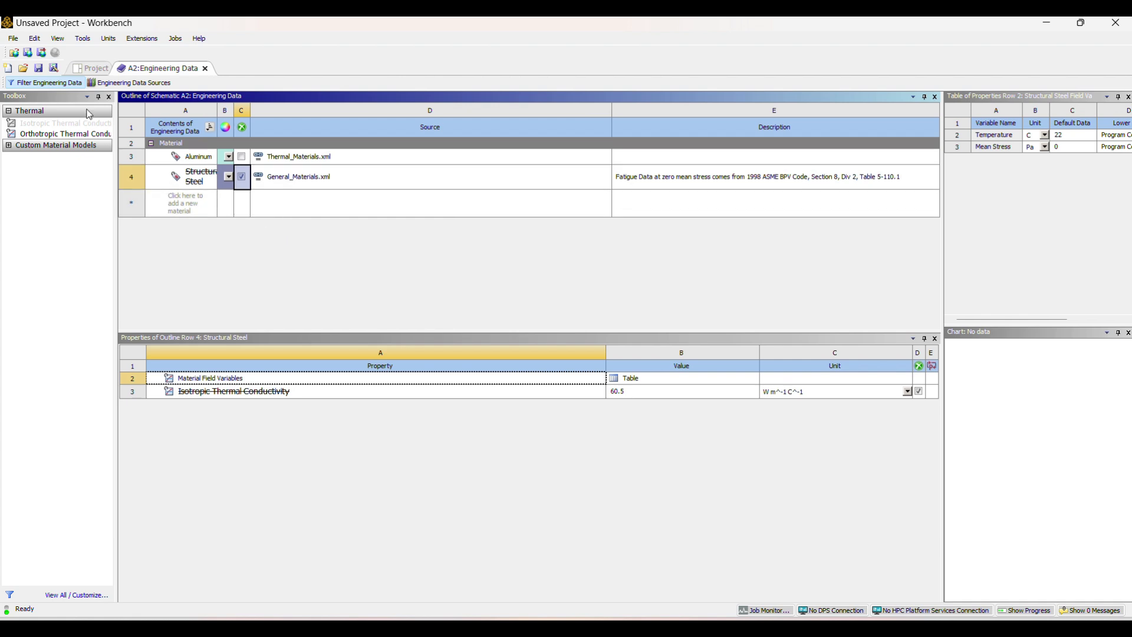
Import the STEP file "fin design 3" as the geometry of the Steady-State Thermal system
left_click(89, 69)
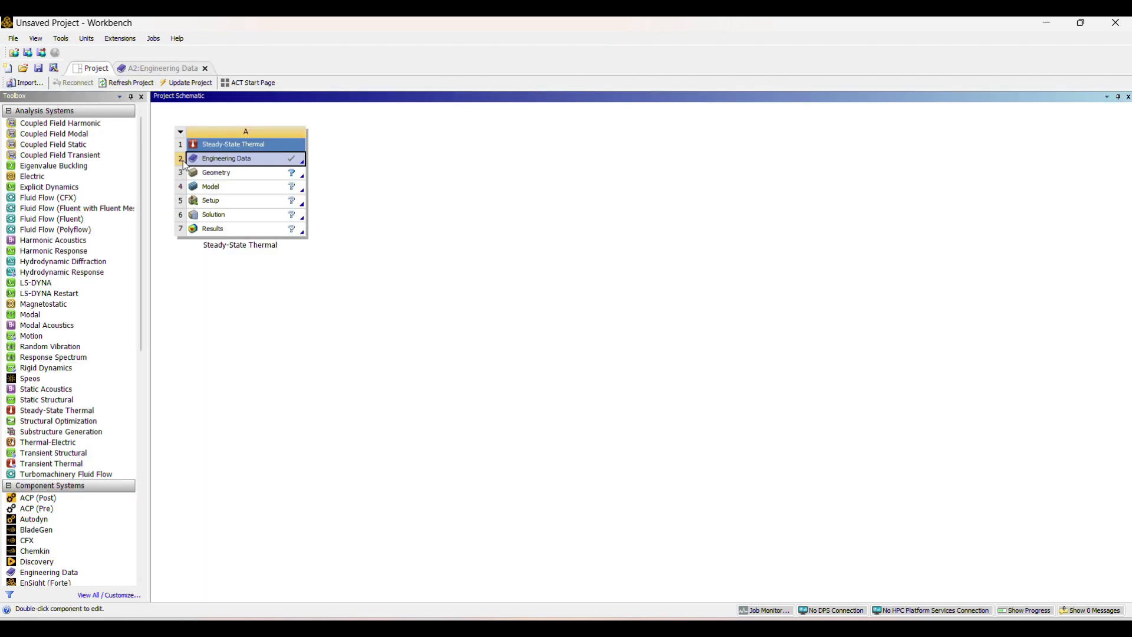
left_click(301, 175)
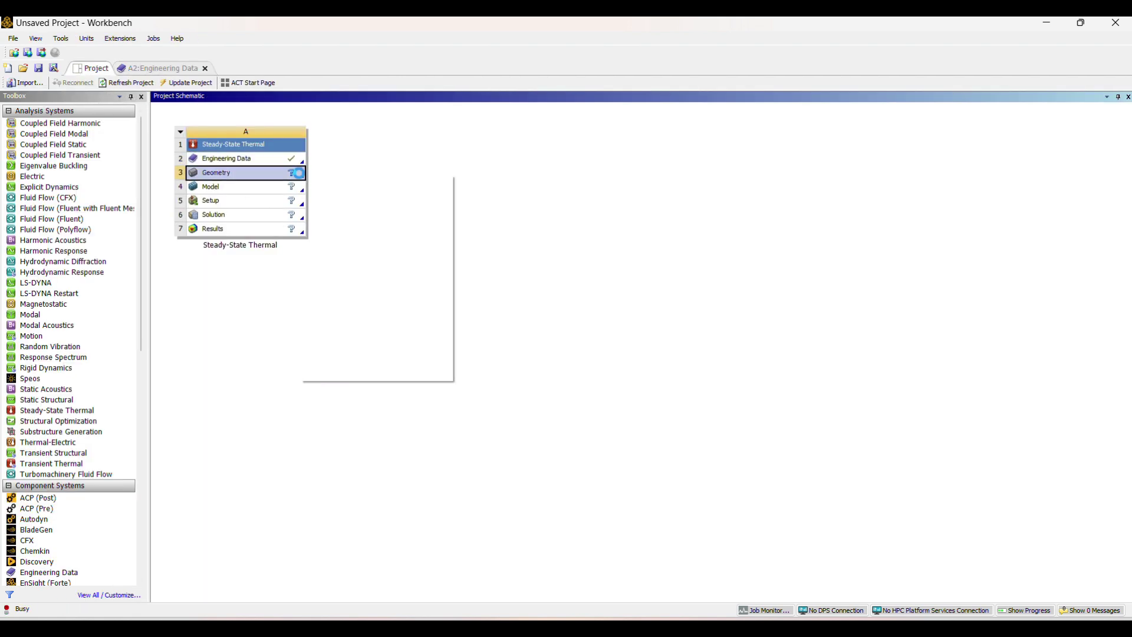
mouse_move(372, 221)
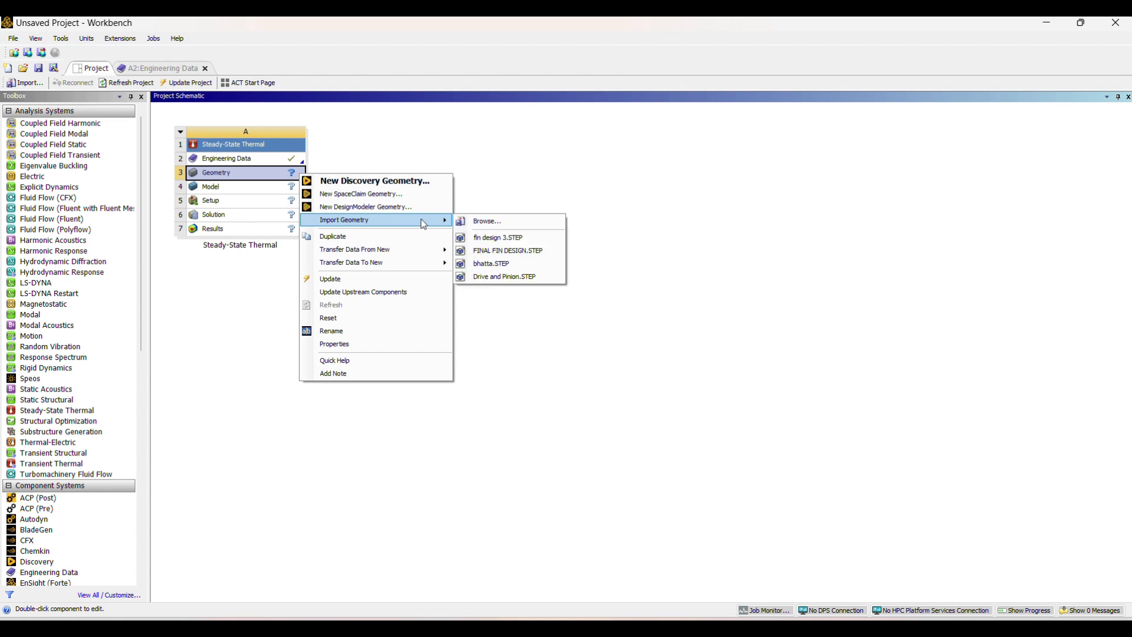
left_click(484, 221)
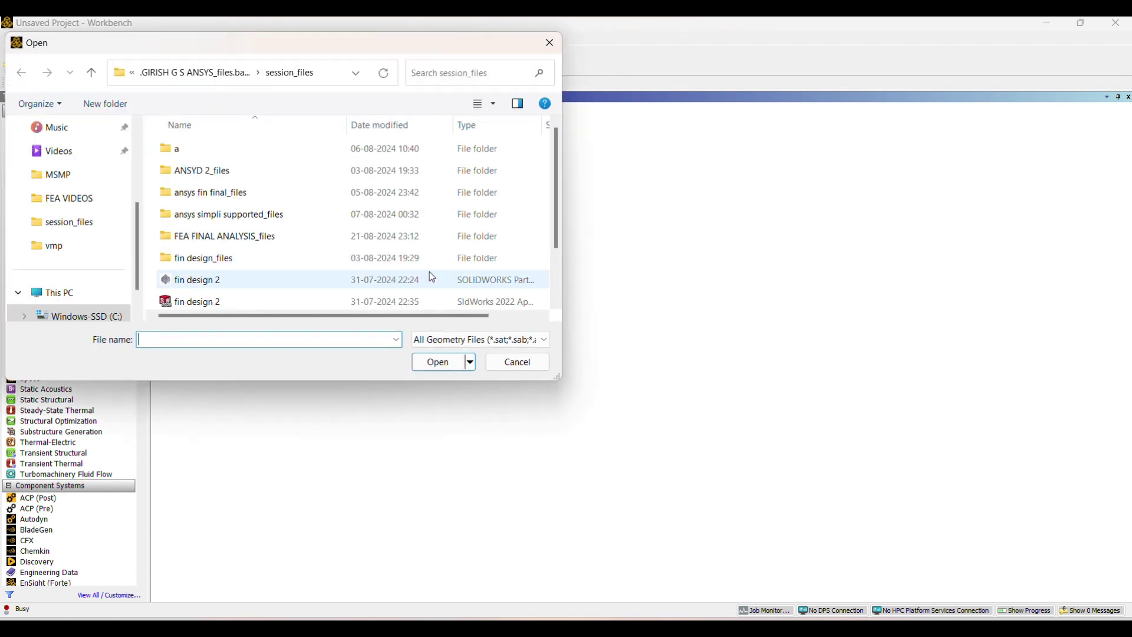
scroll(93, 244, "down", 2)
scroll(154, 260, "down", 3)
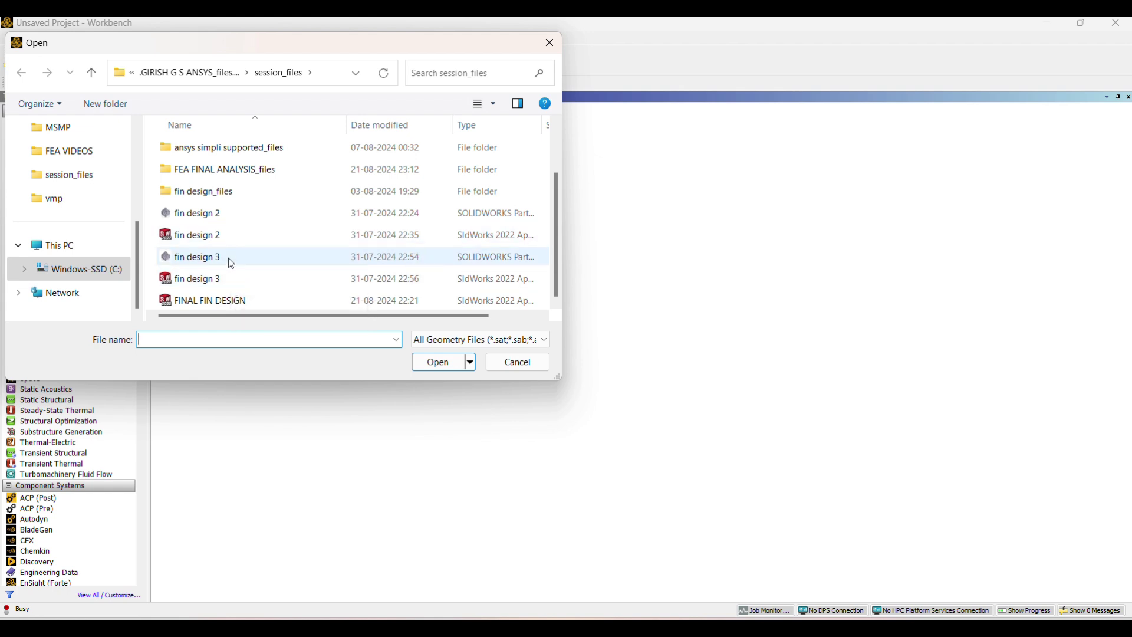
left_click(228, 278)
left_click(437, 369)
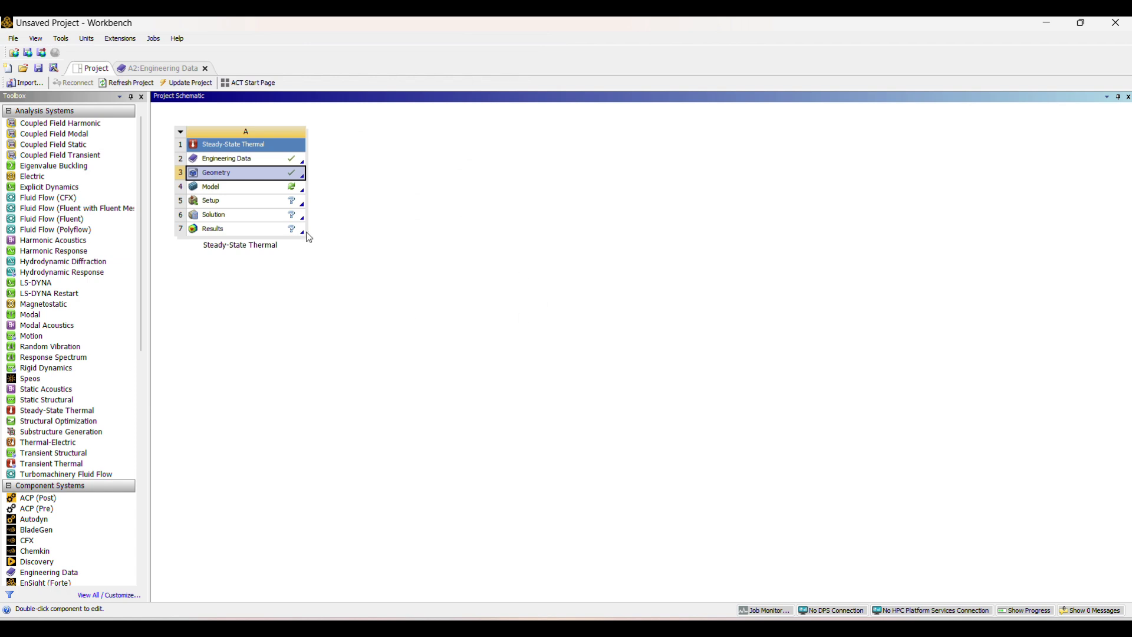
Open the Steady-State Thermal system's model for editing and switch to the Mechanical window
right_click(289, 189)
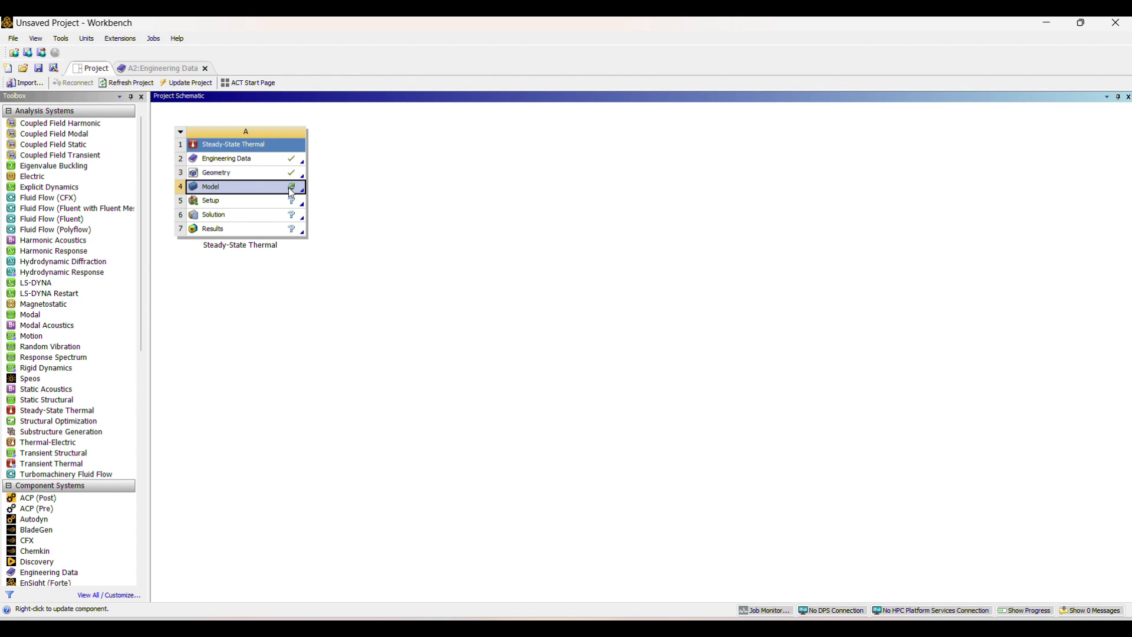
left_click(347, 197)
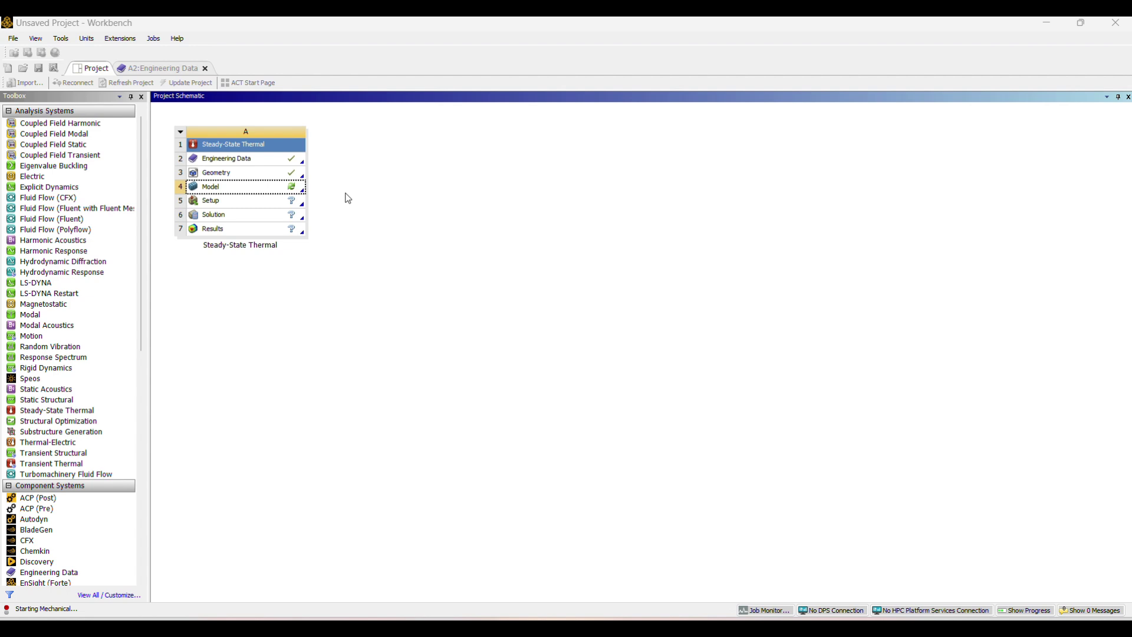
right_click(268, 190)
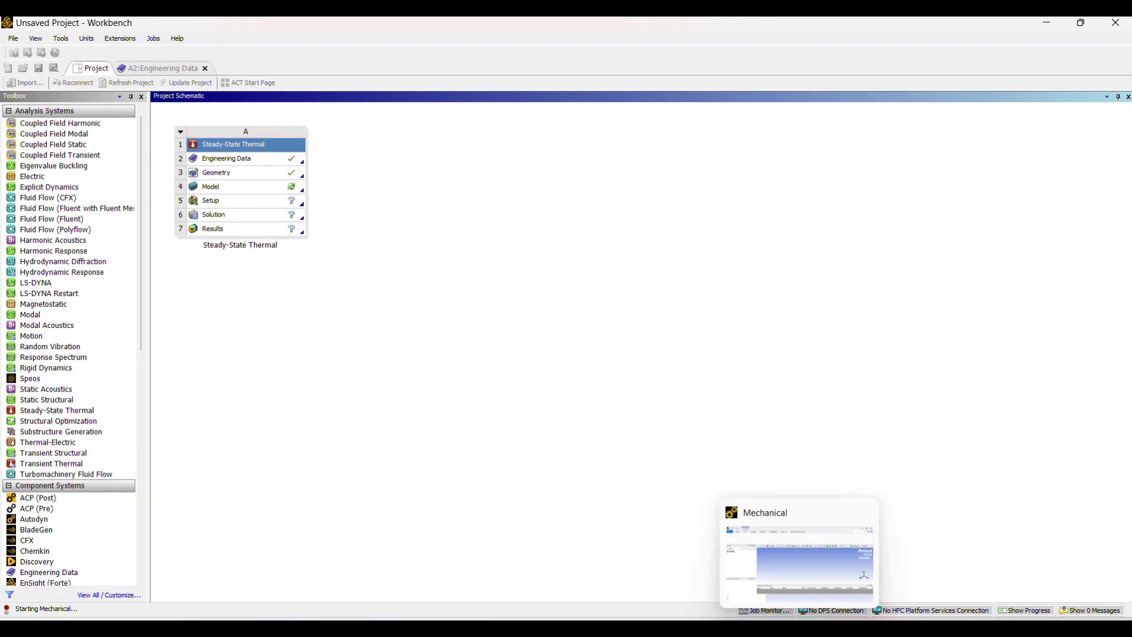
left_click(801, 627)
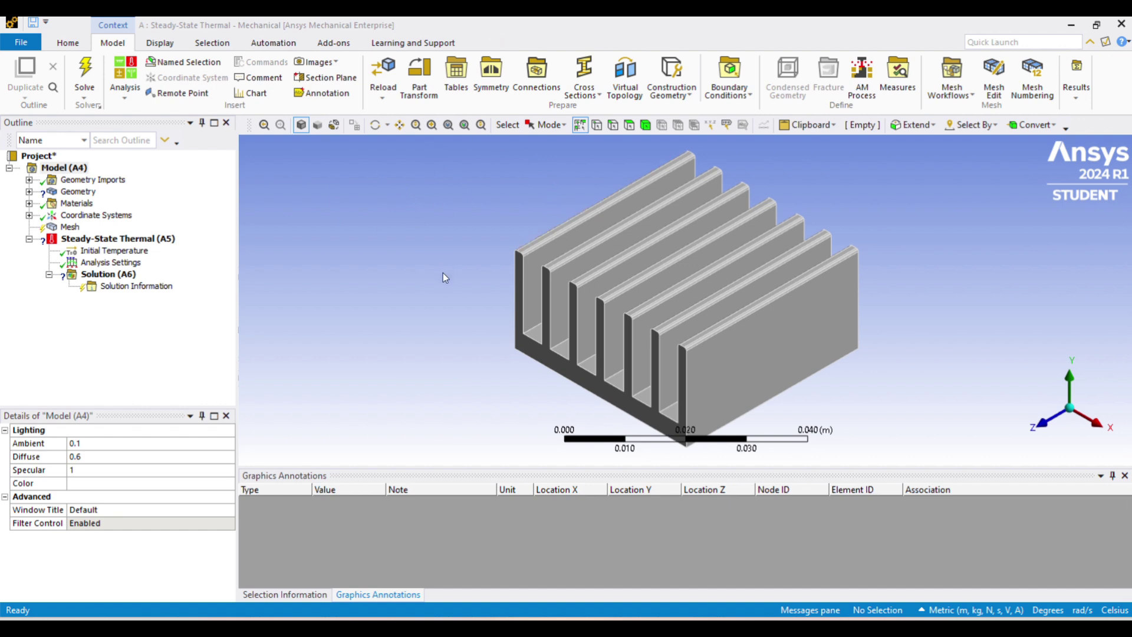
Examine the imported heat sink and review the basic and advanced options of its geometry import
middle_click_drag(492, 235, 278, 240)
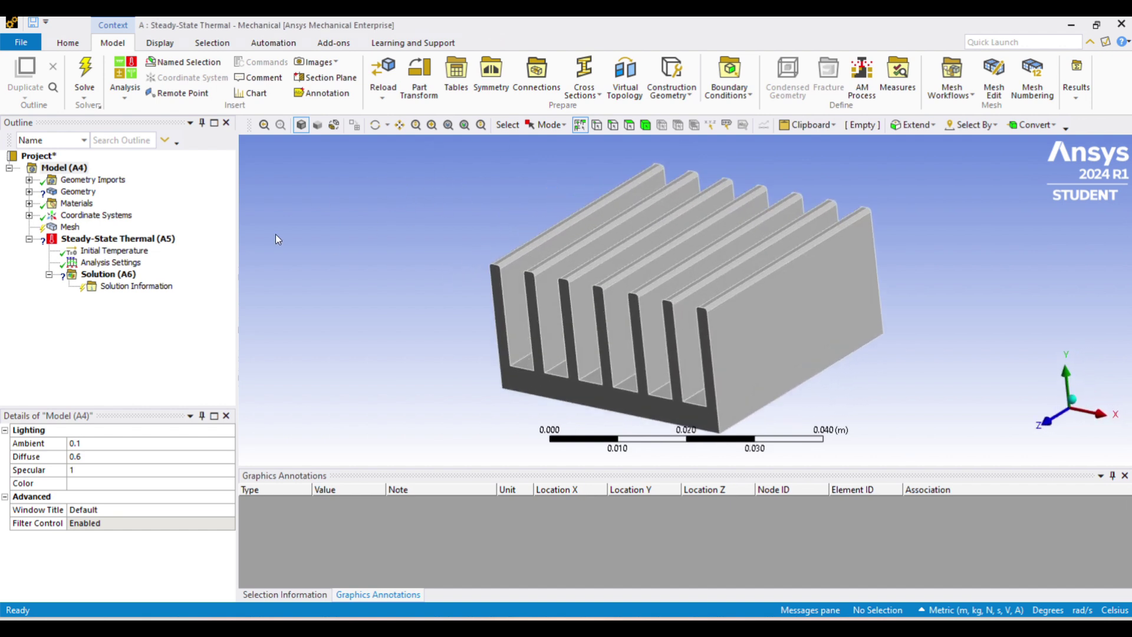
left_click(28, 179)
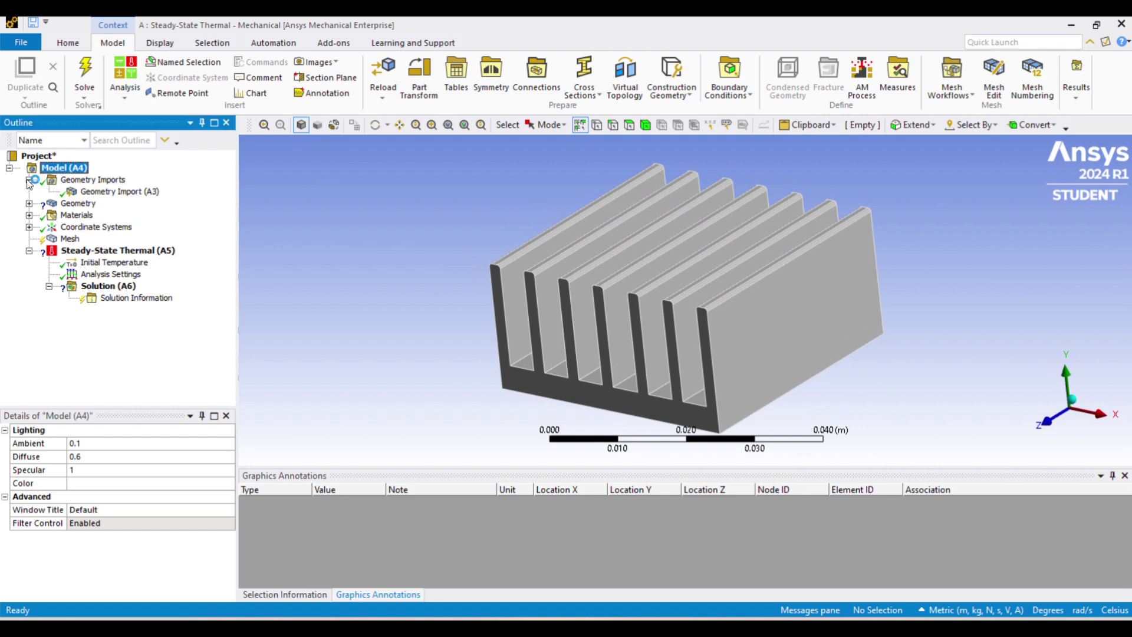
left_click(106, 192)
right_click(107, 192)
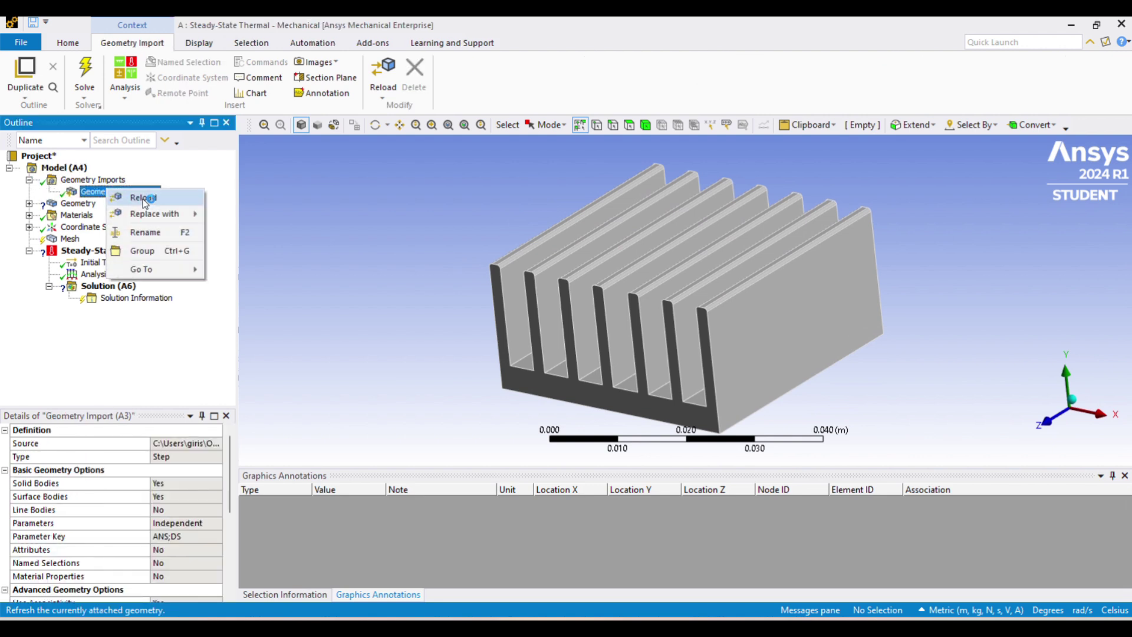
left_click(166, 316)
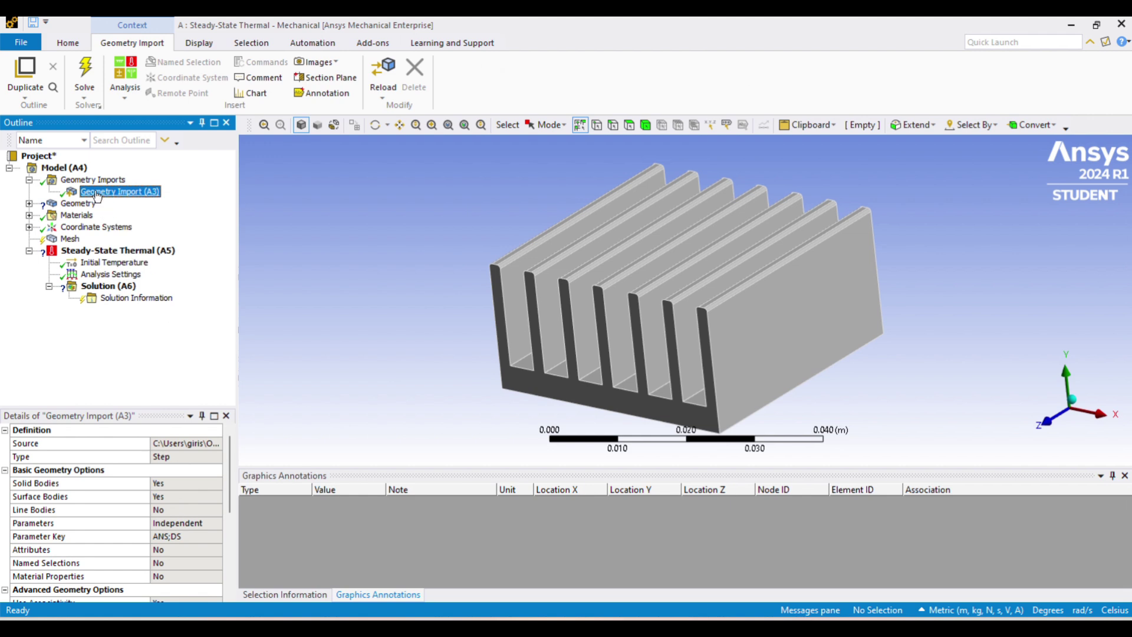
right_click(115, 192)
left_click(158, 333)
scroll(200, 547, "down", 2)
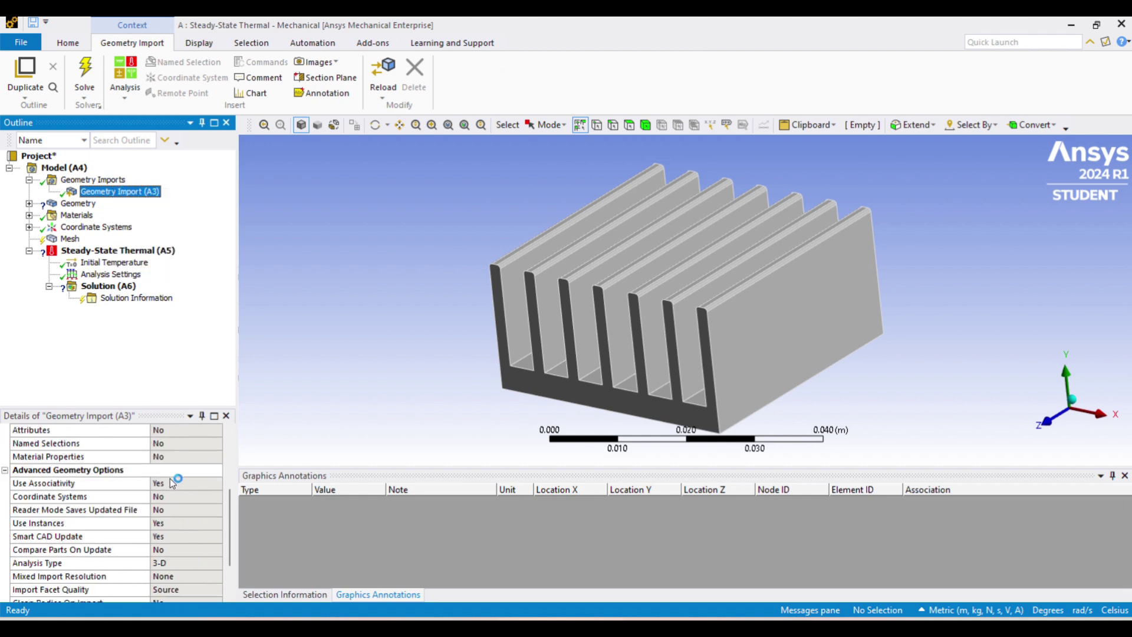
left_click(172, 470)
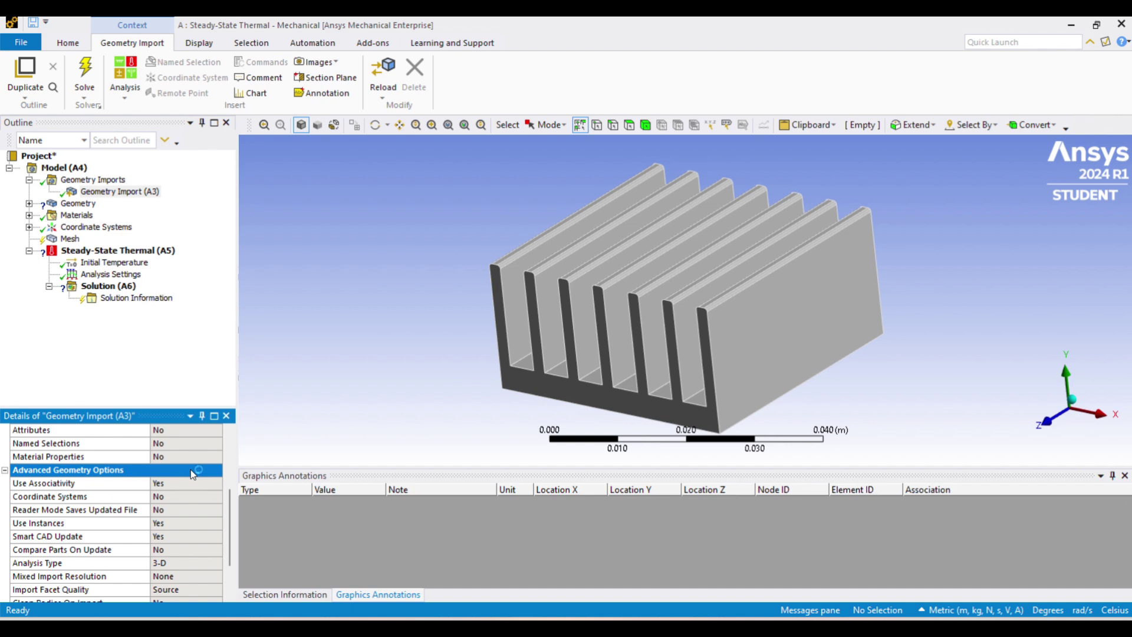
scroll(139, 545, "down", 2)
scroll(139, 545, "up", 4)
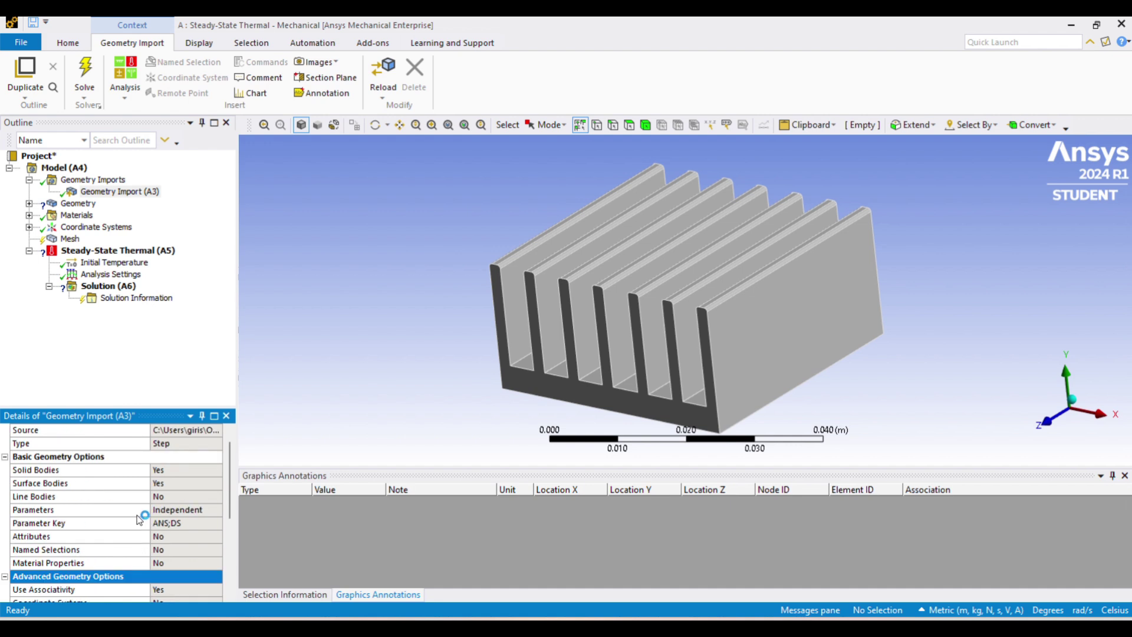
Assign Aluminum as the material of the imported fin body under Geometry
right_click(66, 207)
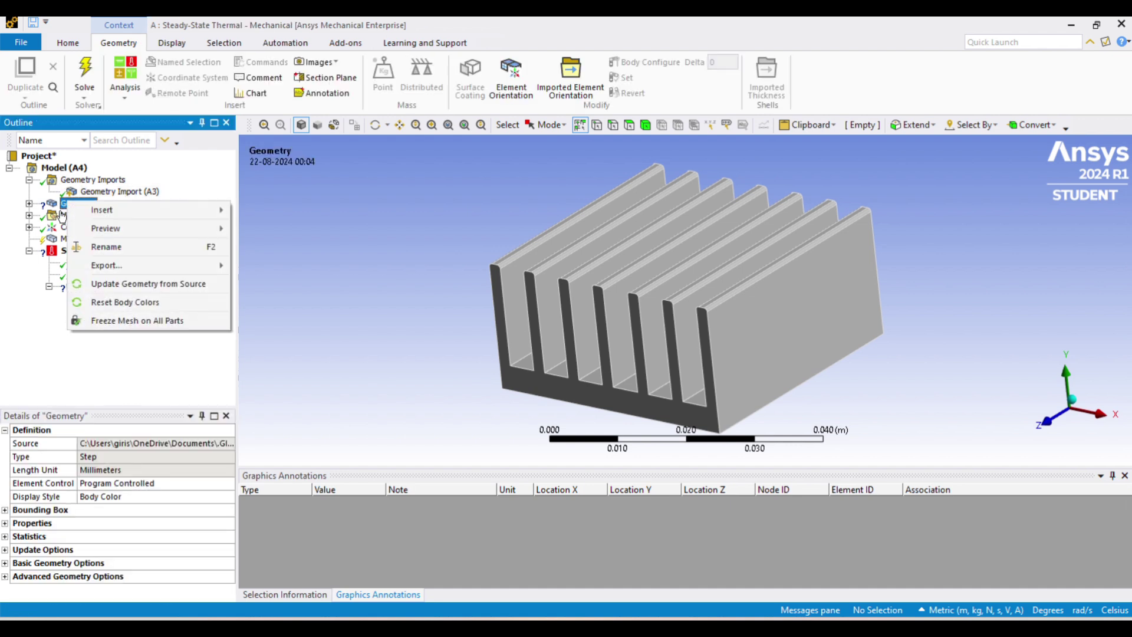
left_click(16, 193)
left_click(28, 203)
left_click(118, 216)
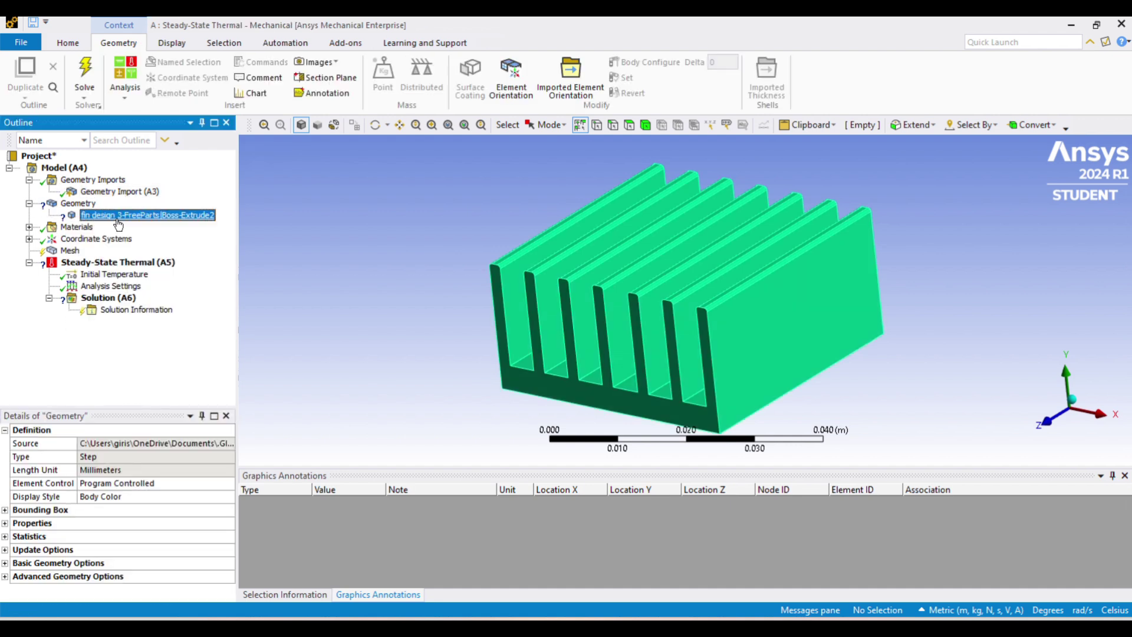
right_click(118, 218)
left_click(207, 531)
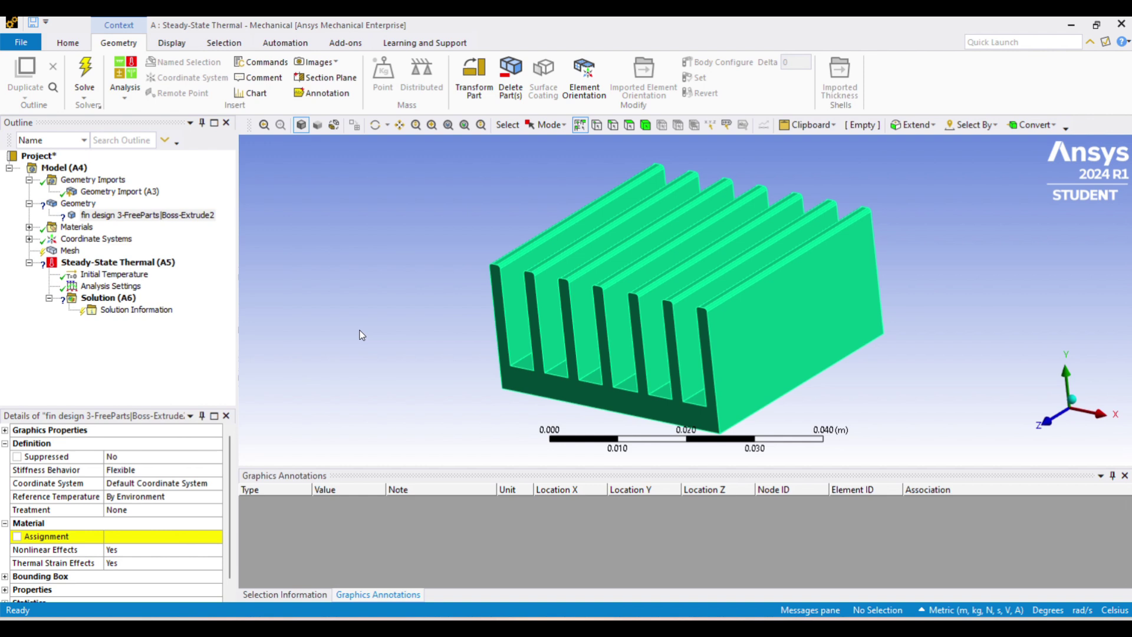
left_click(186, 540)
left_click(215, 538)
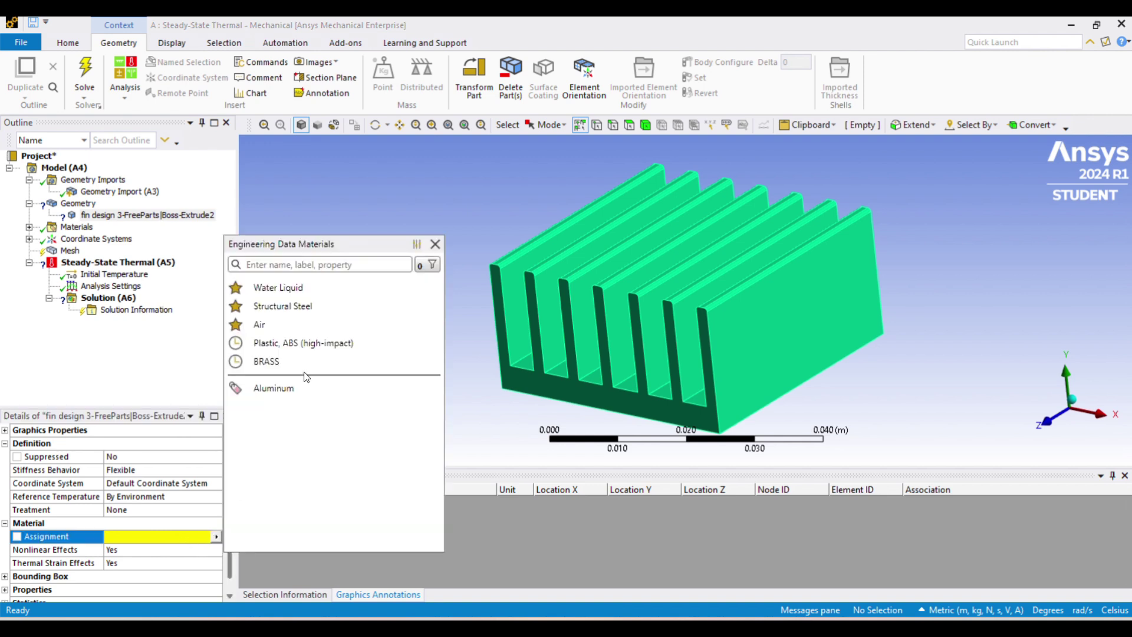
left_click(294, 392)
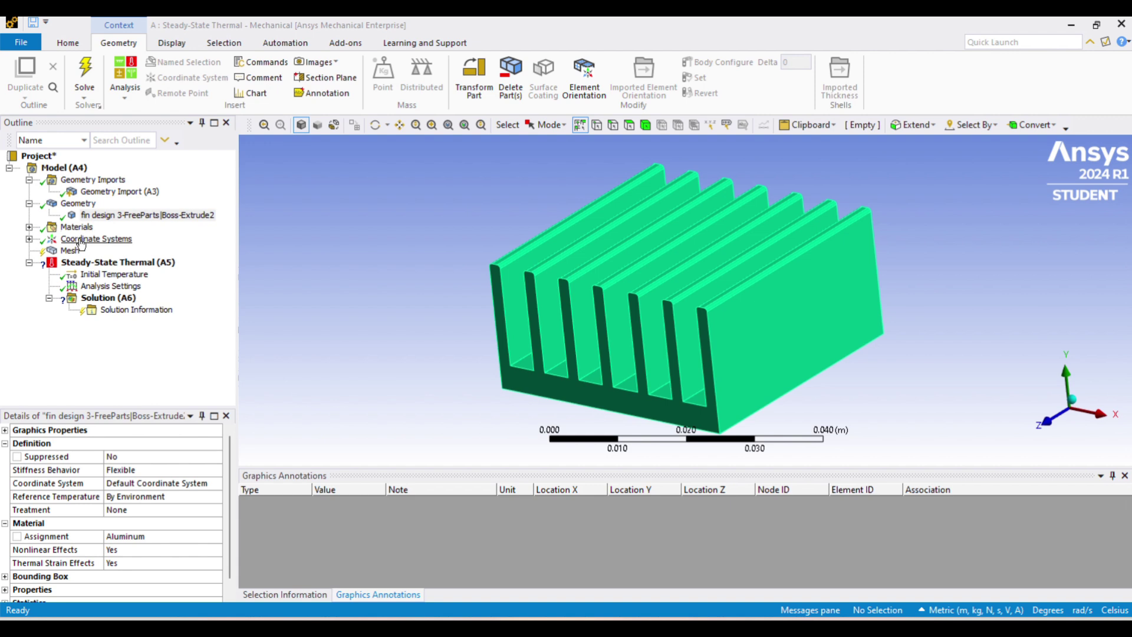
Generate the heat sink's mesh with the default element size
left_click(69, 251)
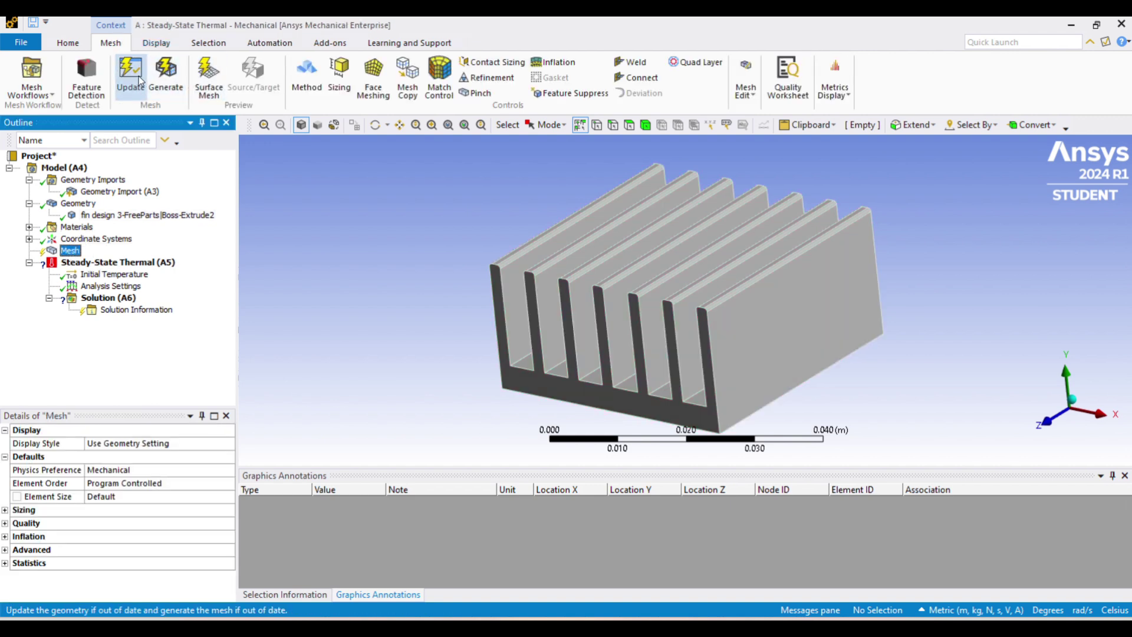
left_click(165, 81)
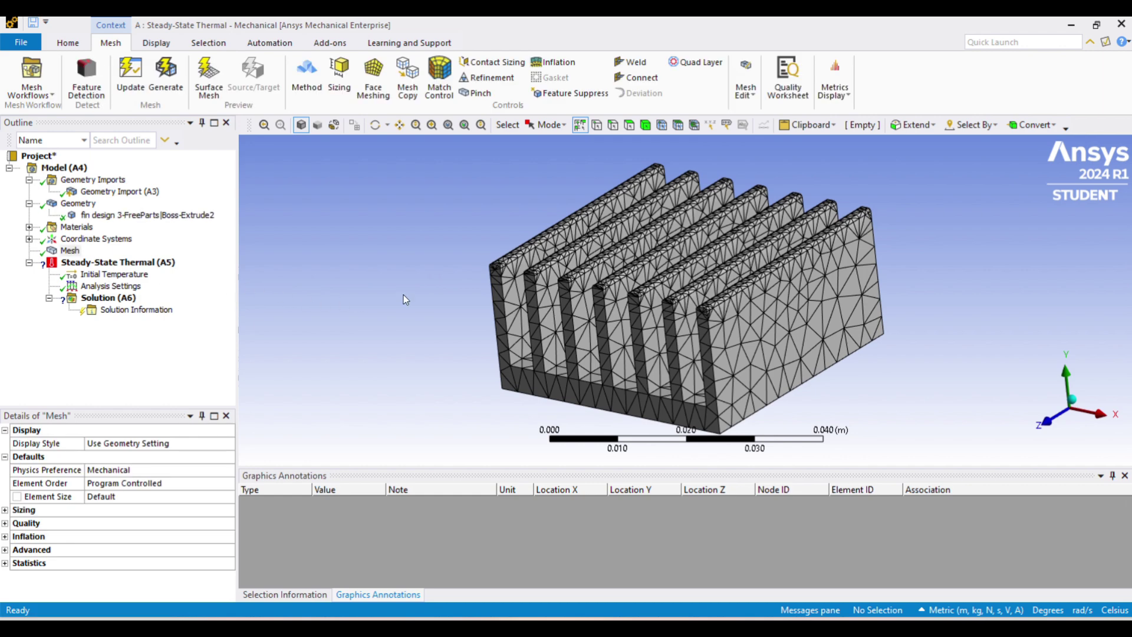
Insert a Heat Flux load in the Steady-State Thermal analysis and scope it to the raised square pad face under the base
mouse_move(349, 272)
middle_mouse_down()
mouse_move(420, 263)
mouse_move(458, 303)
mouse_move(397, 301)
mouse_move(334, 274)
mouse_move(798, 177)
mouse_move(860, 205)
middle_mouse_up()
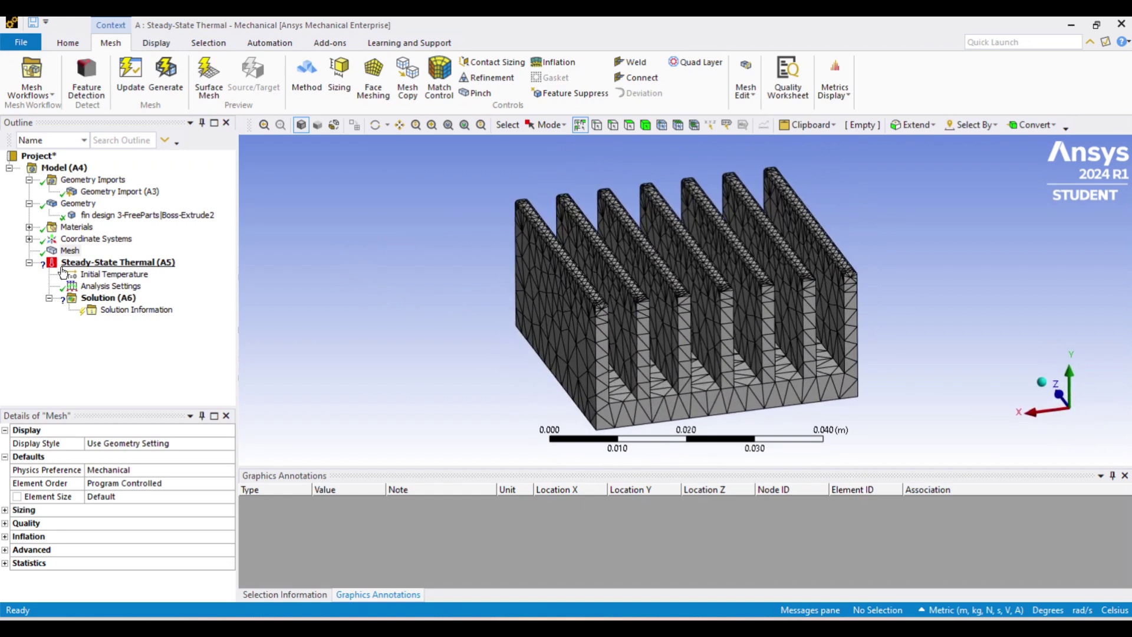
left_click(96, 264)
right_click(96, 264)
mouse_move(199, 271)
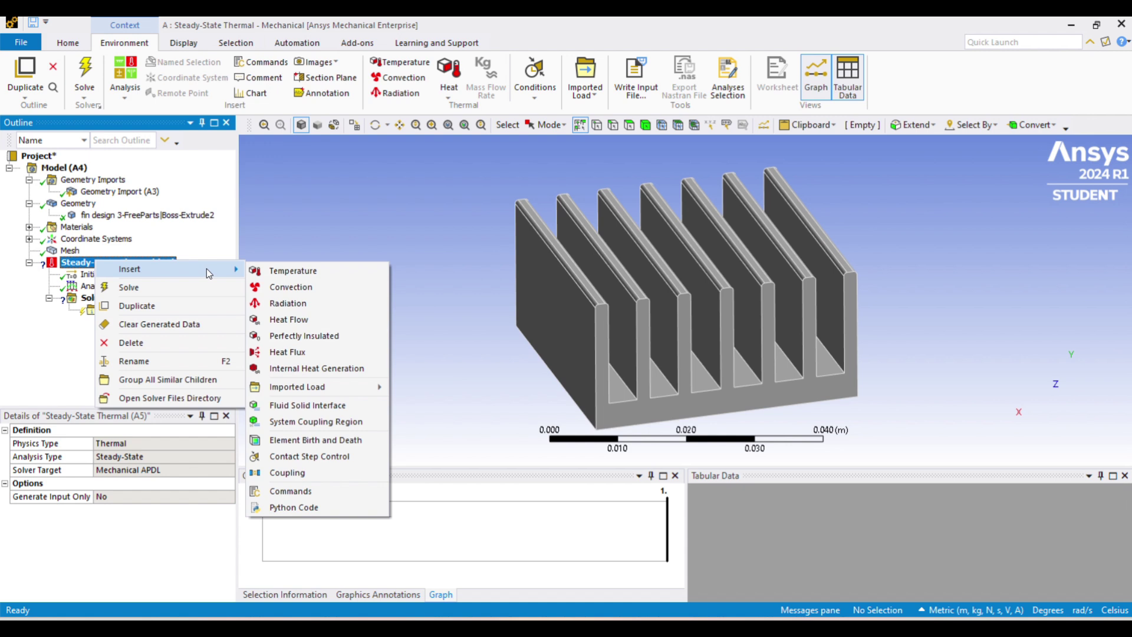
left_click(287, 352)
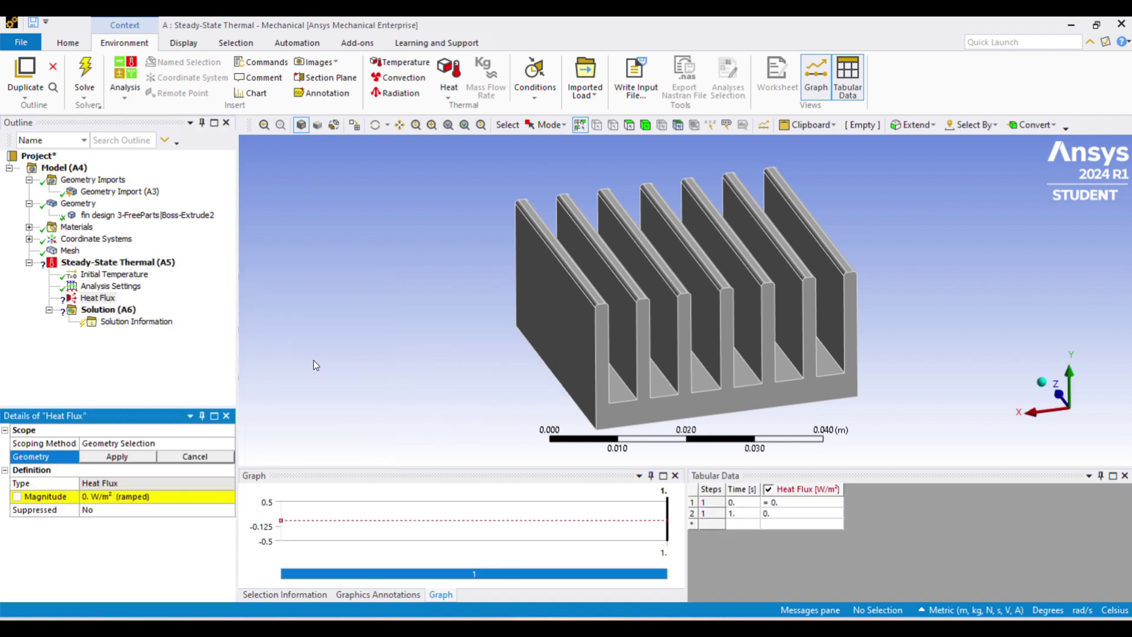
middle_click_drag(337, 356, 345, 202)
left_click(656, 249)
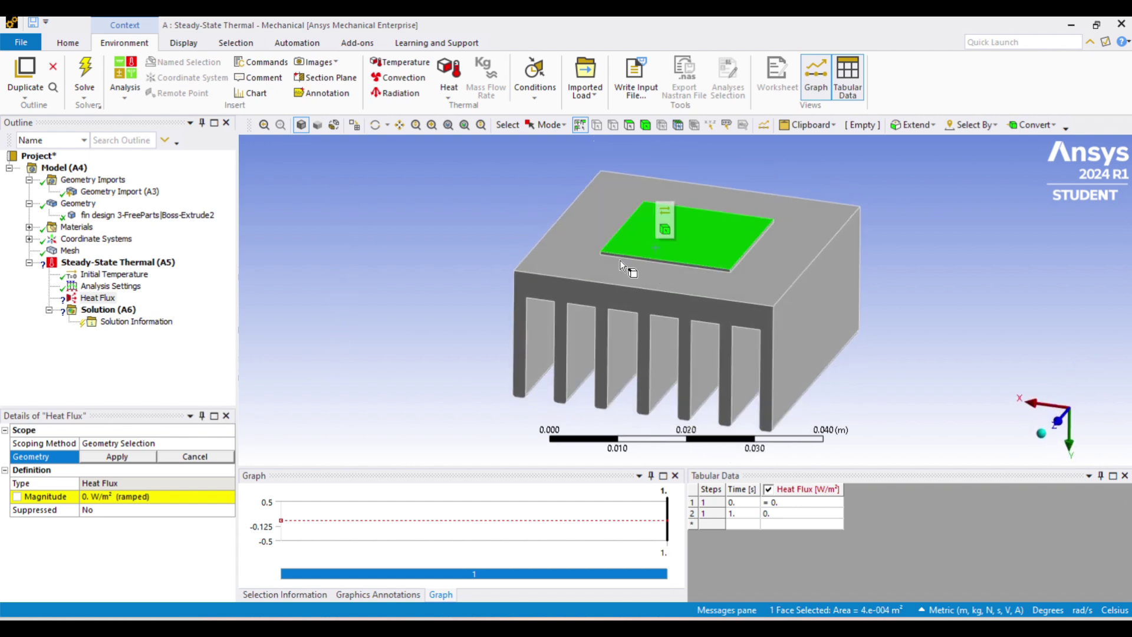
left_click(116, 457)
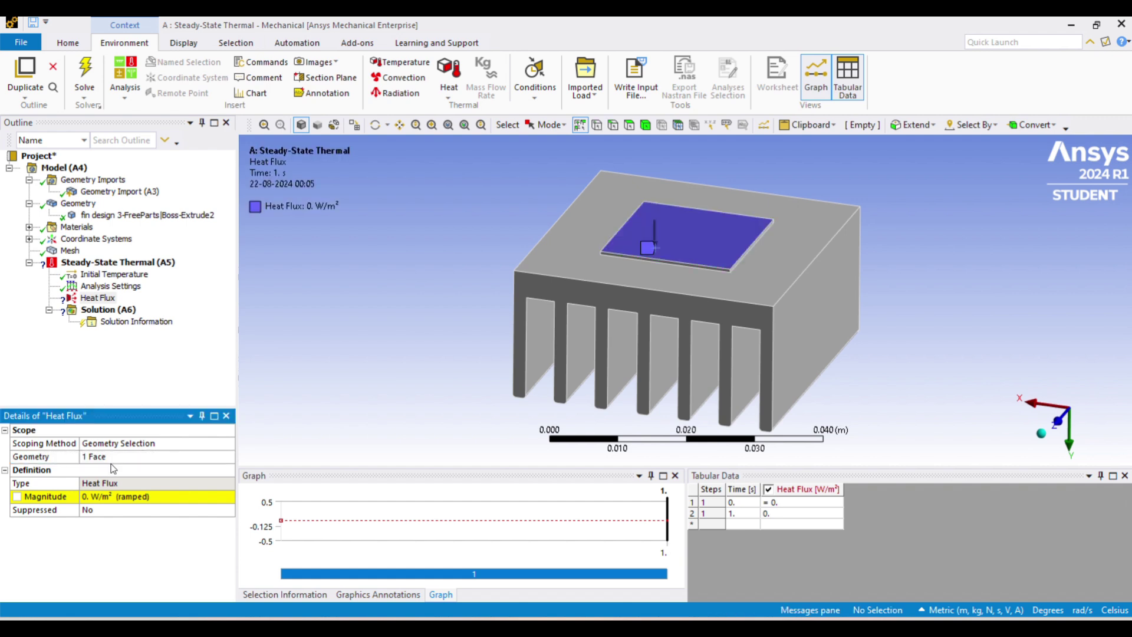
Set the heat flux magnitude to 1e5 W/m²
left_click(124, 498)
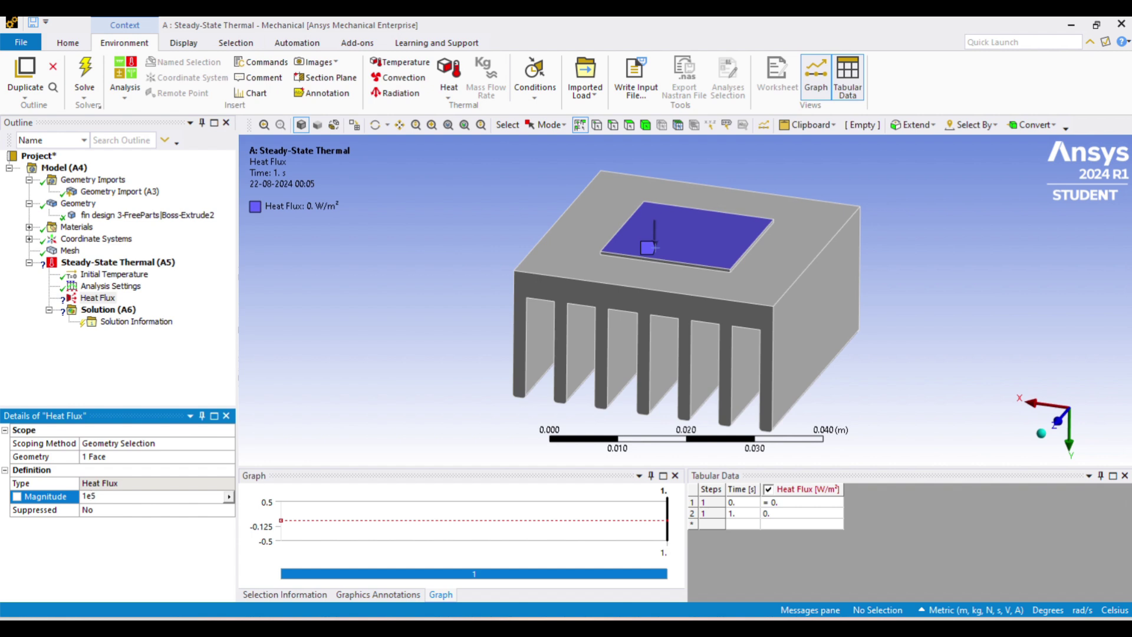
type("1e5")
key("Return")
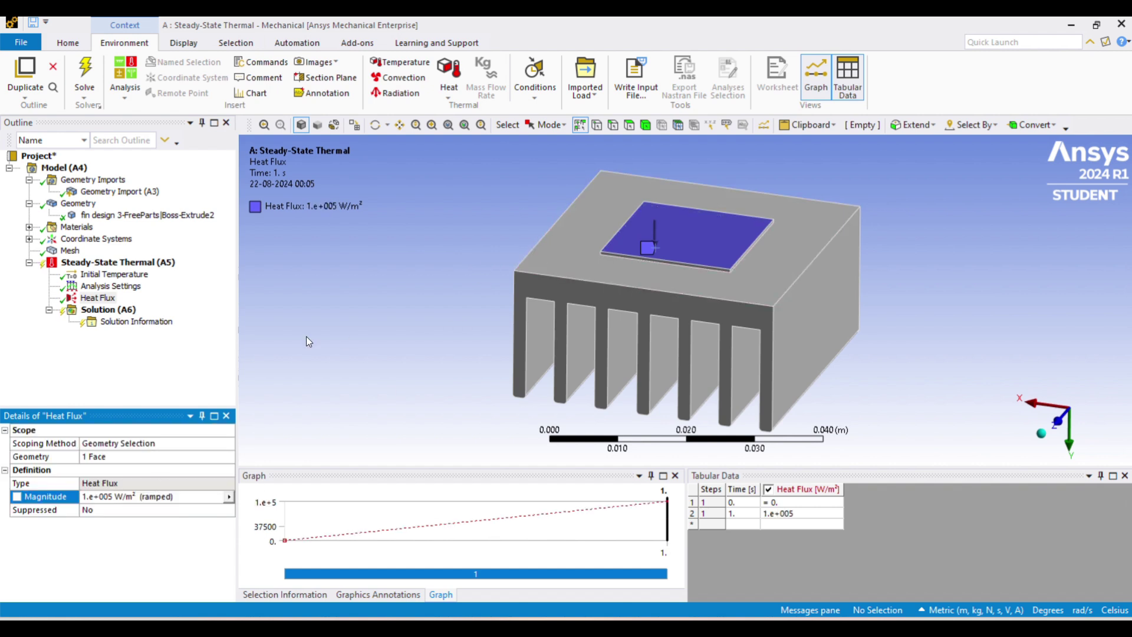
Insert a Convection load in the Steady-State Thermal analysis
right_click(98, 267)
mouse_move(228, 271)
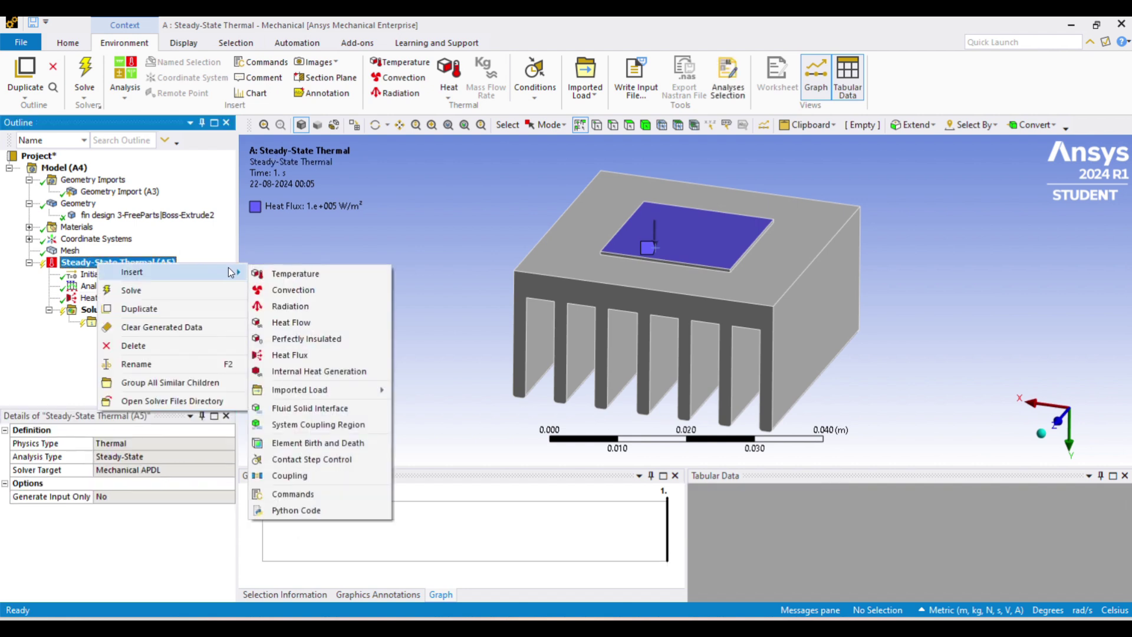
left_click(335, 295)
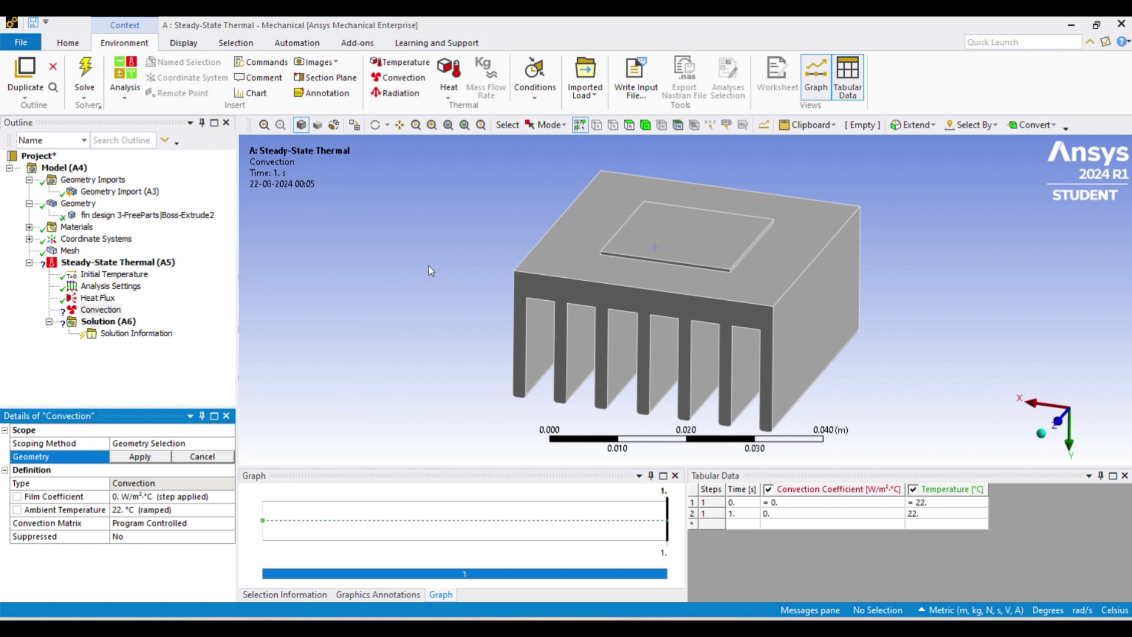
middle_click_drag(434, 304, 751, 164)
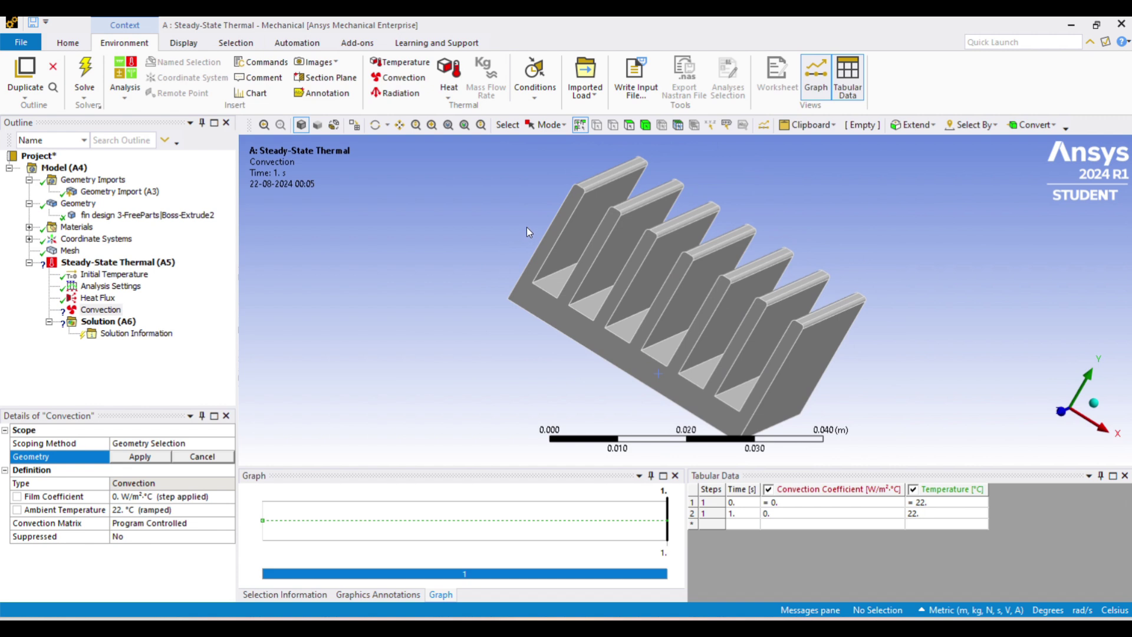
mouse_move(526, 227)
left_mouse_down()
mouse_move(558, 263)
mouse_move(605, 284)
left_mouse_up()
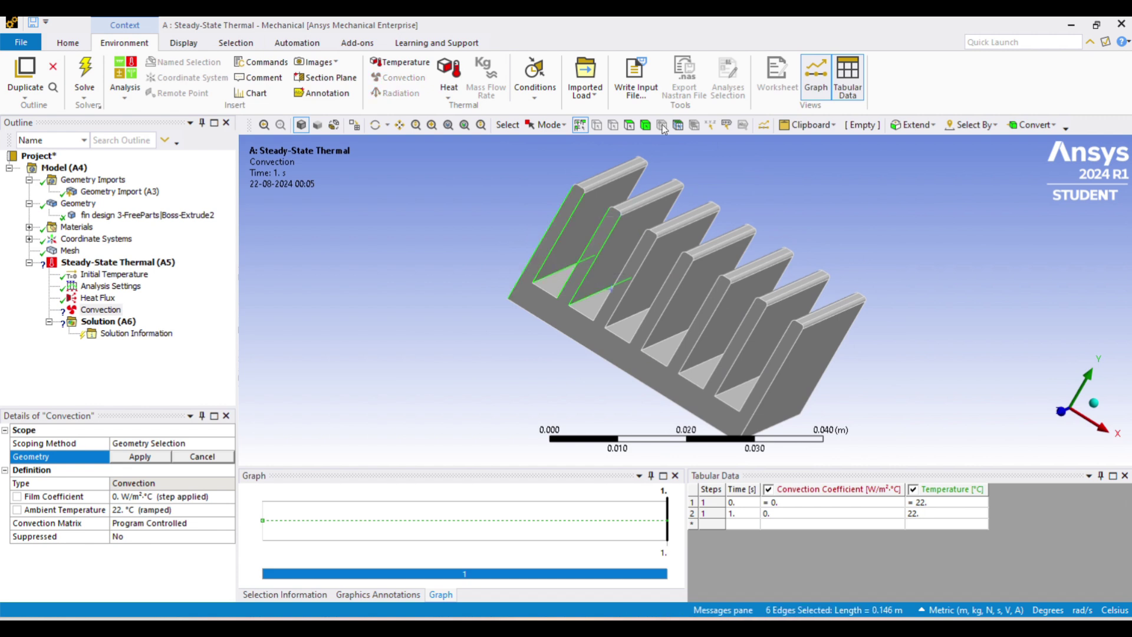
left_click(645, 124)
left_click(558, 235)
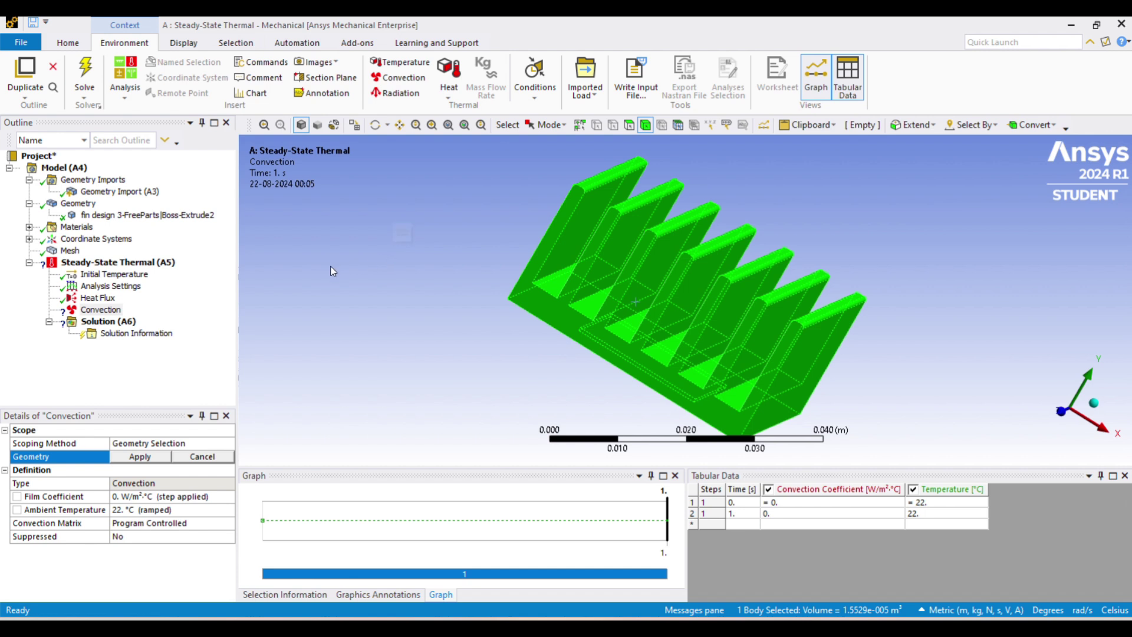
Restrict selection to faces and select the outer fin side, the exposed fin sides and the adjoining end face for the convection
left_click(629, 124)
middle_click_drag(496, 208, 258, 217)
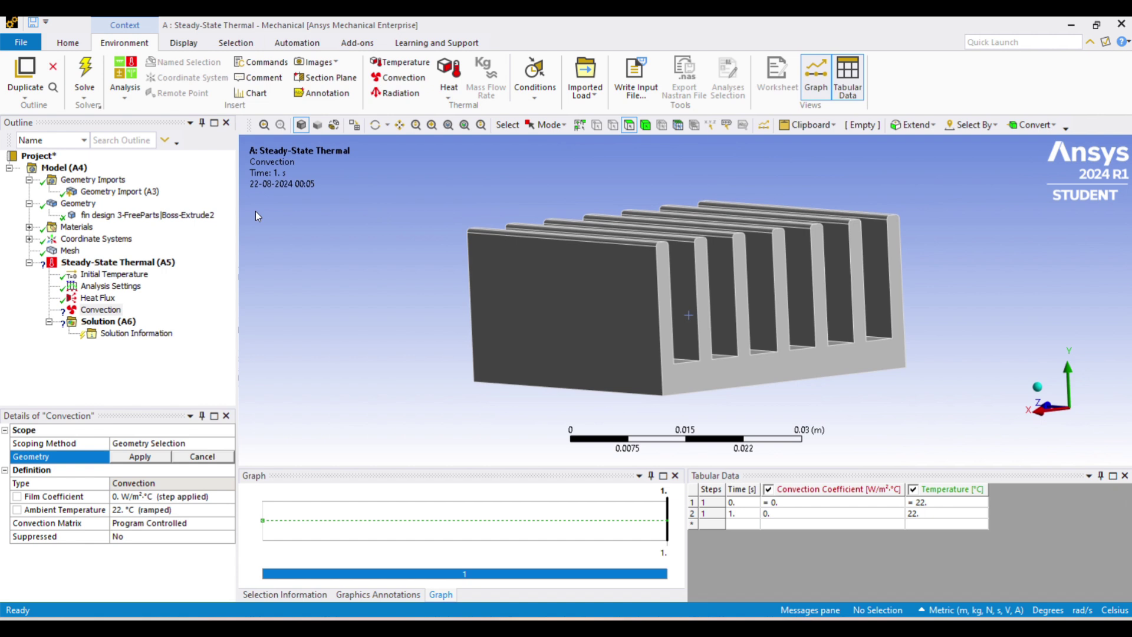
left_click(576, 302)
left_click(803, 277, "ctrl")
left_click(841, 274, "ctrl")
left_click(884, 256, "ctrl")
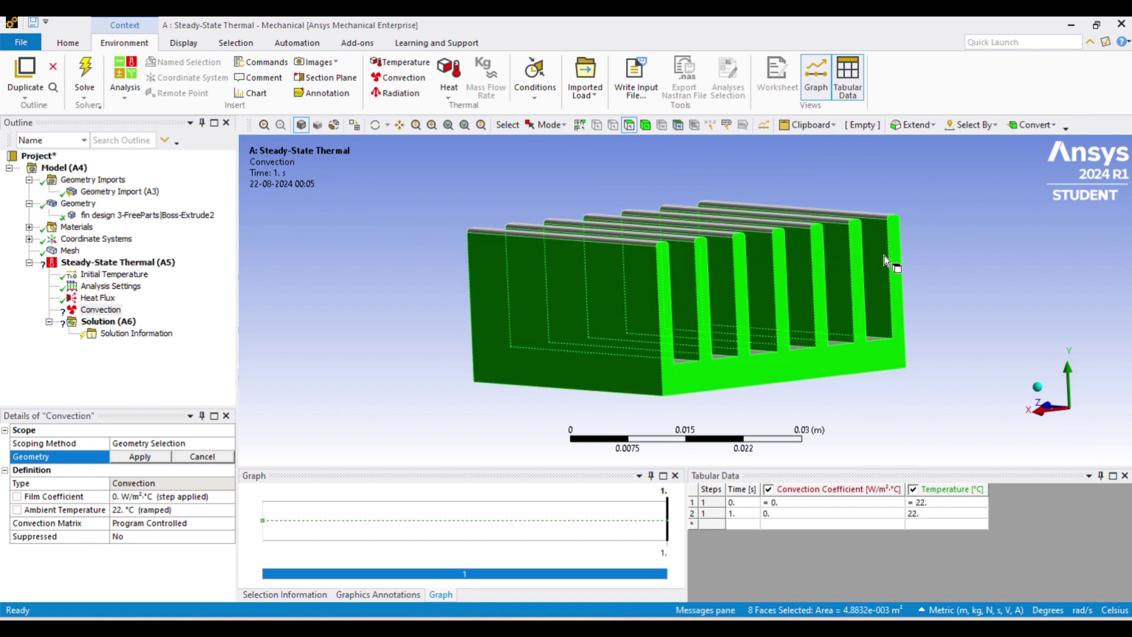
Add the fin tips, channel floors, opposite fin sides, other end face and base underside around the pad to the convection selection
middle_click_drag(498, 181, 498, 295)
left_click(513, 297, "ctrl")
left_click(540, 282, "ctrl")
left_click_drag(540, 282, 815, 187, "ctrl")
middle_click_drag(814, 189, 402, 331)
mouse_move(442, 323)
left_mouse_down("ctrl")
mouse_move(640, 335)
mouse_move(740, 327)
left_mouse_up("ctrl")
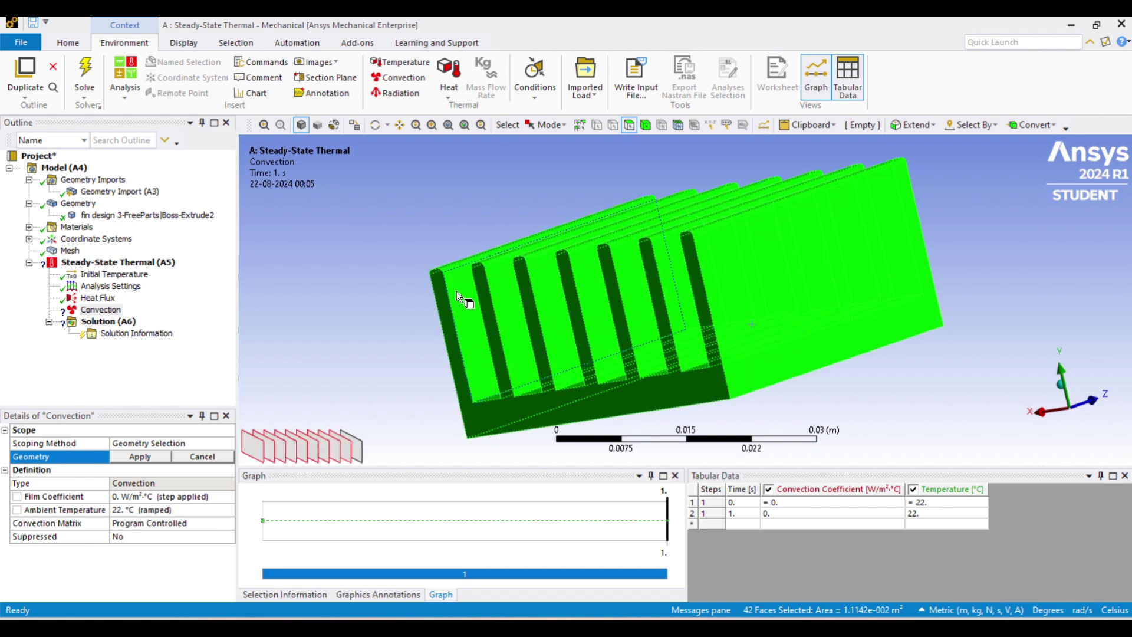
middle_click_drag(374, 247, 519, 307)
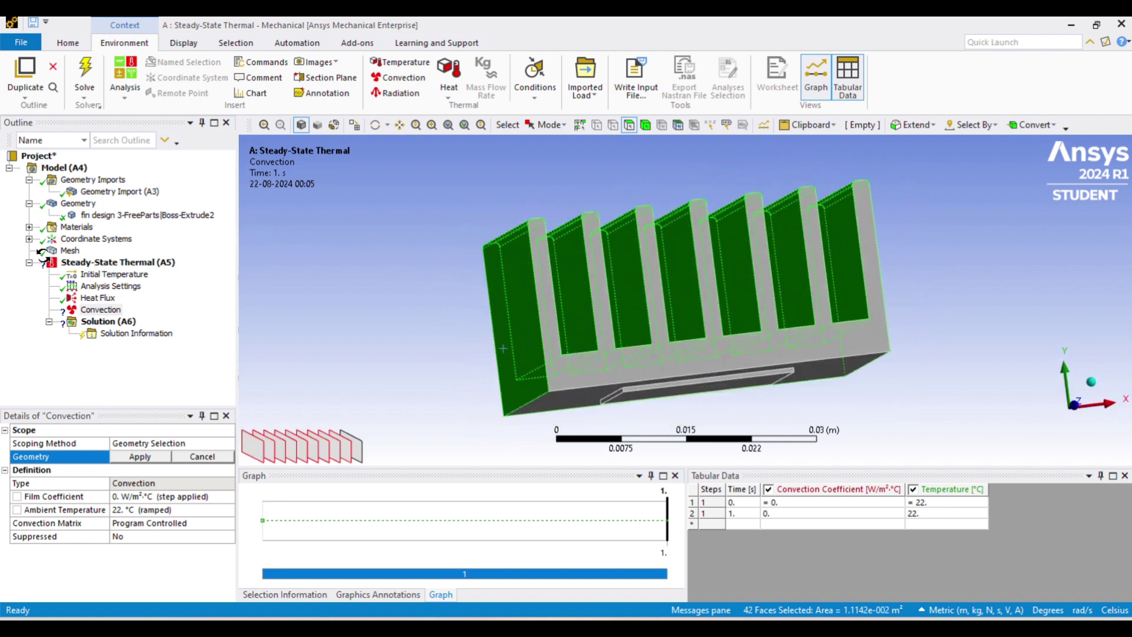
left_click(541, 311, "ctrl")
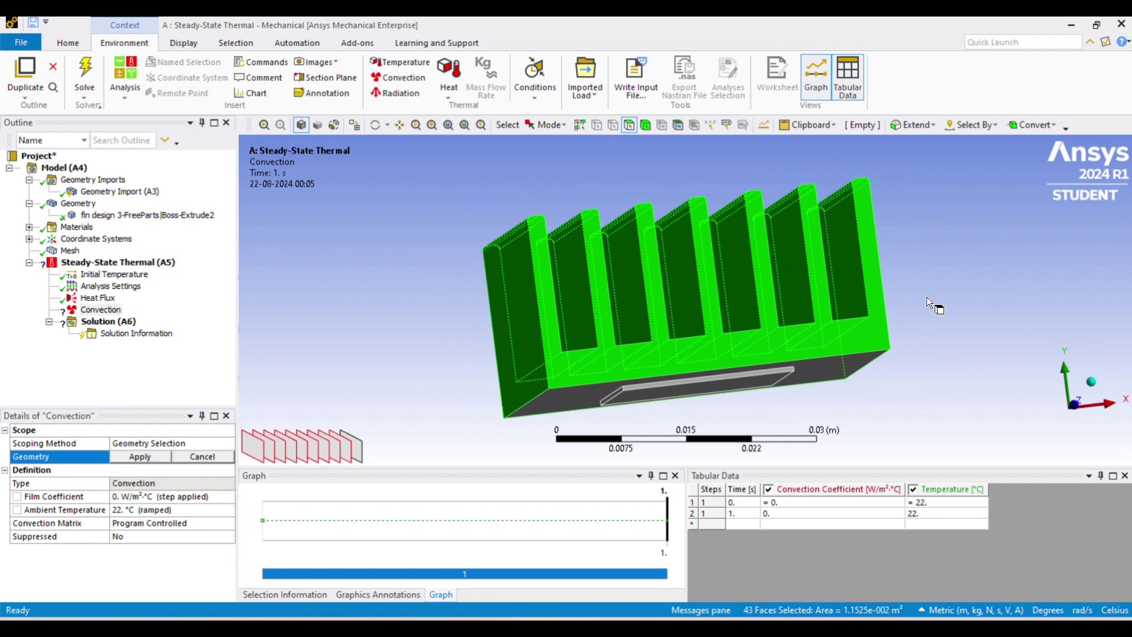
middle_click_drag(925, 296, 476, 145)
left_click(829, 283, "ctrl")
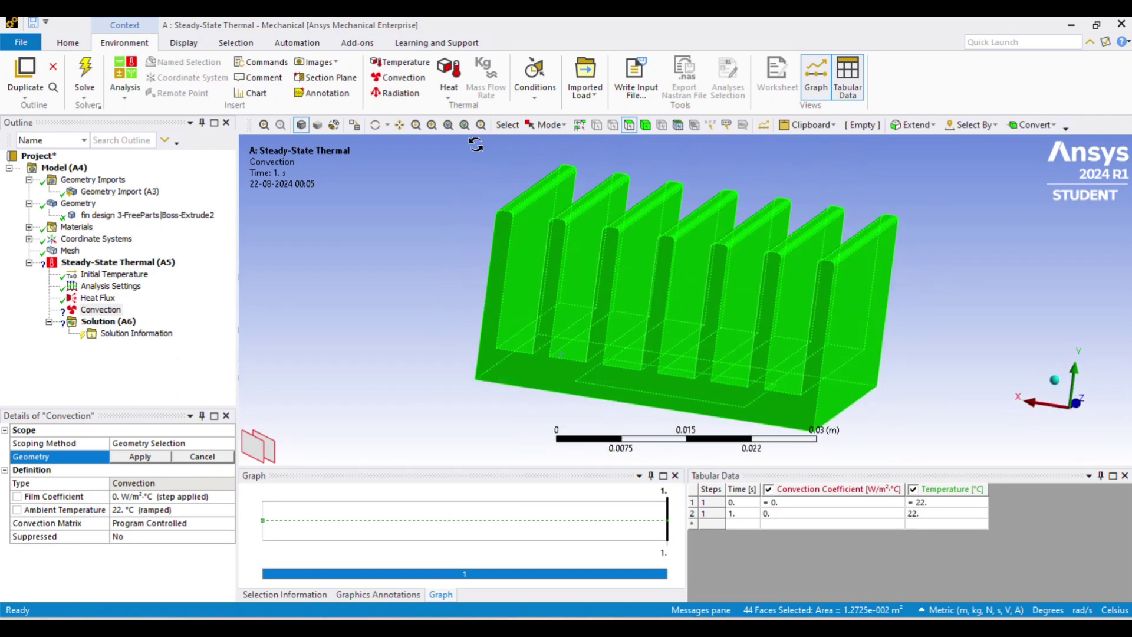
Set the convection's film coefficient to 30 W/m²·°C and its ambient temperature to 25 °C
left_click(135, 496)
left_click(167, 500)
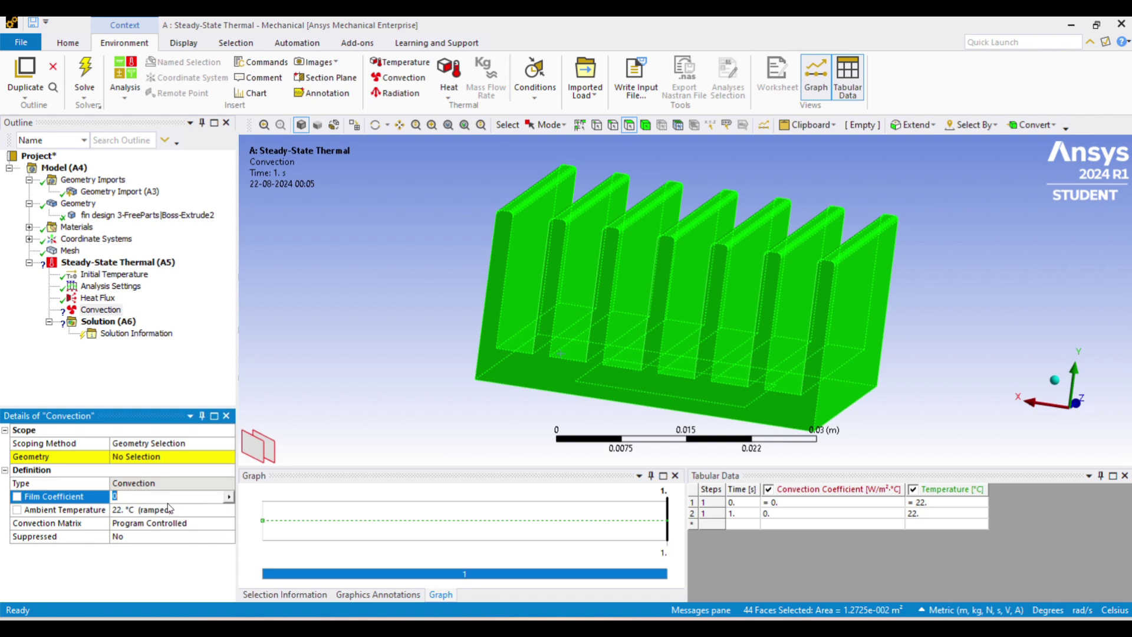
type("30")
key("Return")
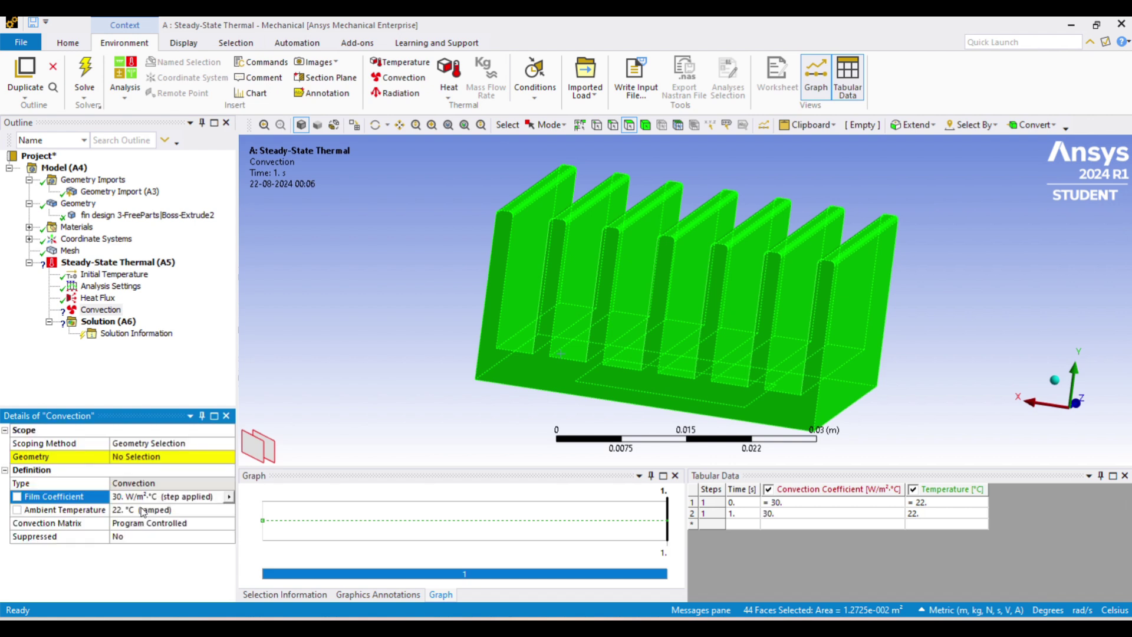
left_click(142, 510)
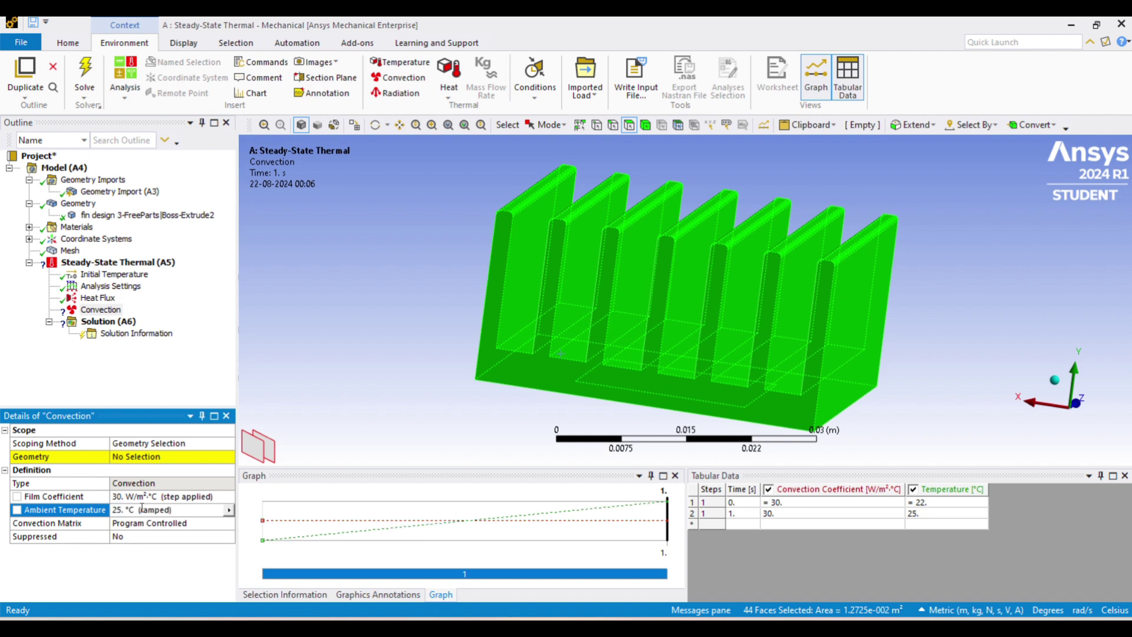
Apply the selected heat sink faces as the convection's geometry and check the covered surfaces
left_click(141, 458)
left_click(140, 457)
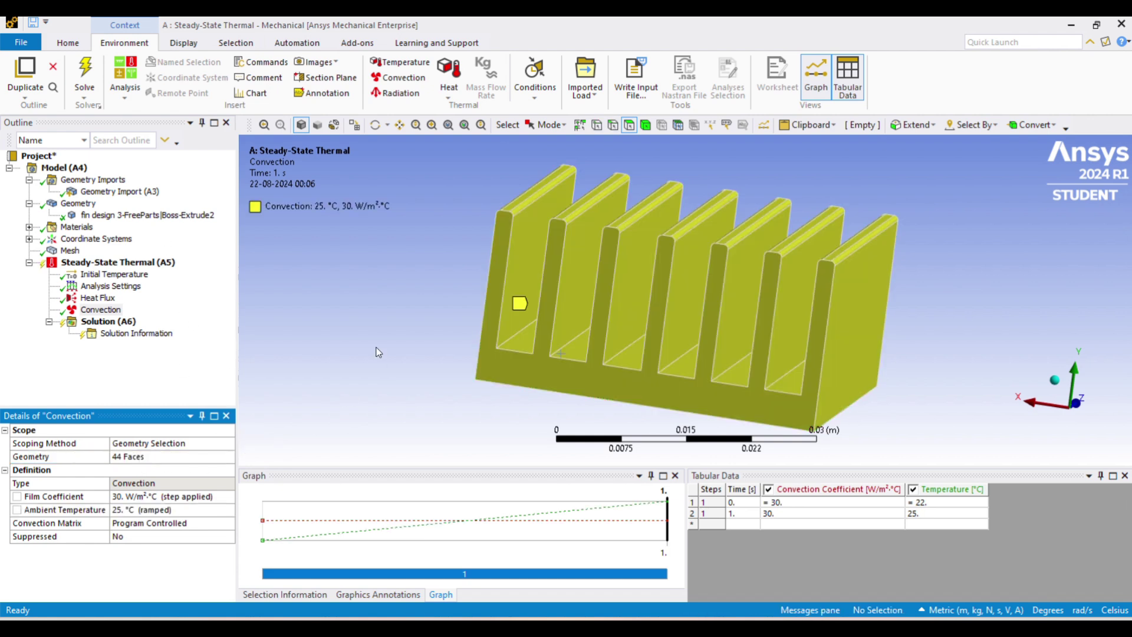
middle_click_drag(340, 344, 488, 285)
middle_click_drag(278, 330, 778, 222)
Add Total Heat Flux and Directional Heat Flux thermal results for all bodies to the solution
right_click(95, 322)
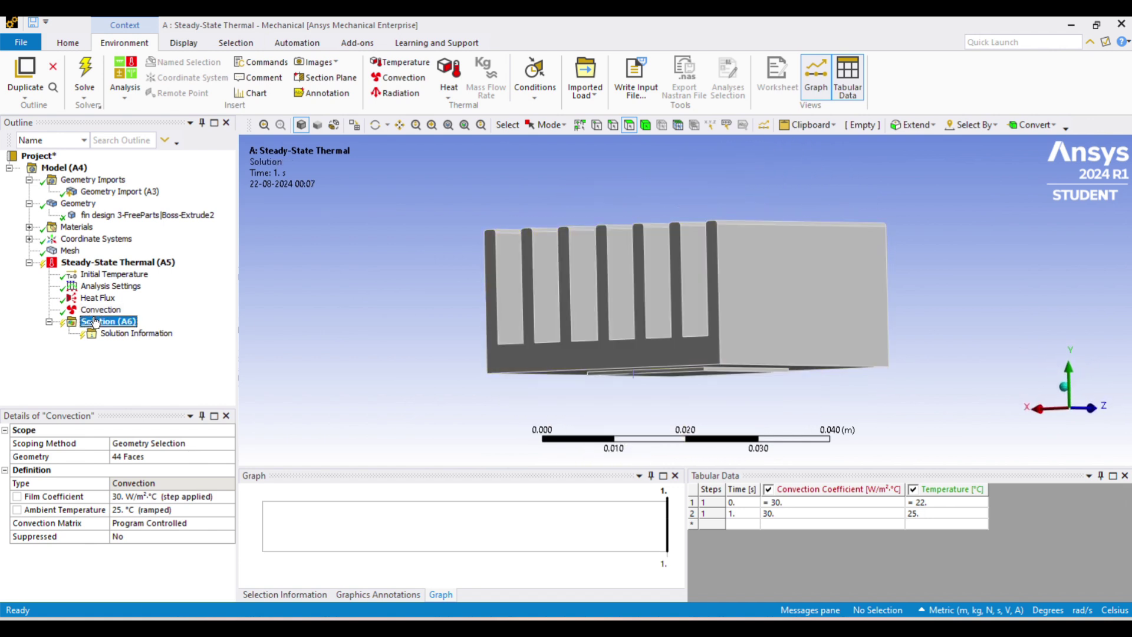
mouse_move(173, 323)
mouse_move(323, 323)
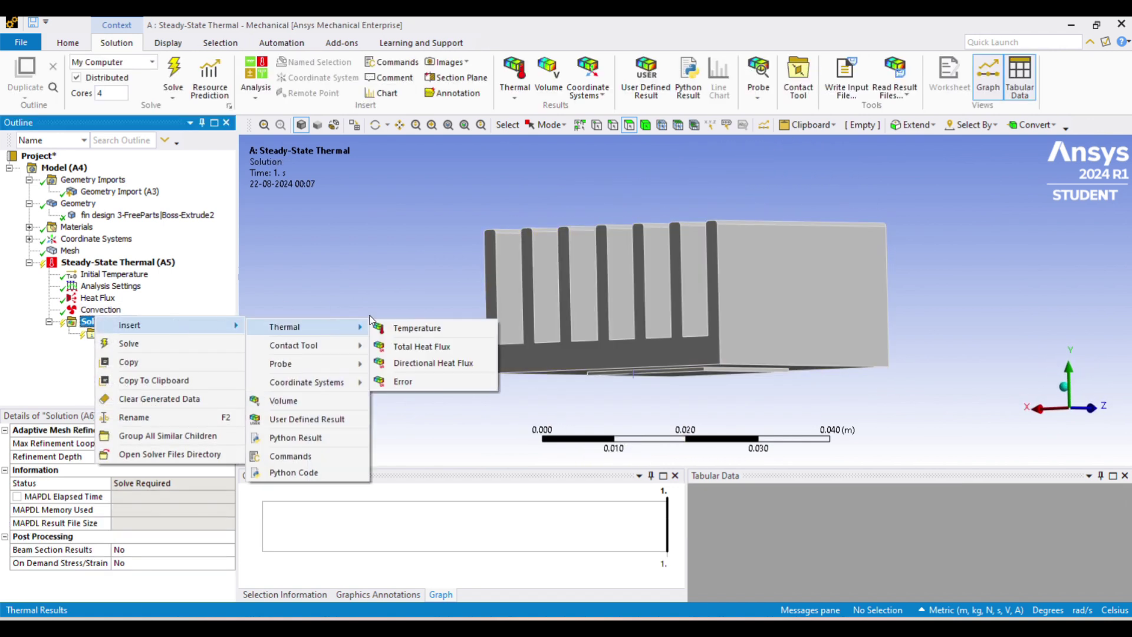
left_click(415, 345)
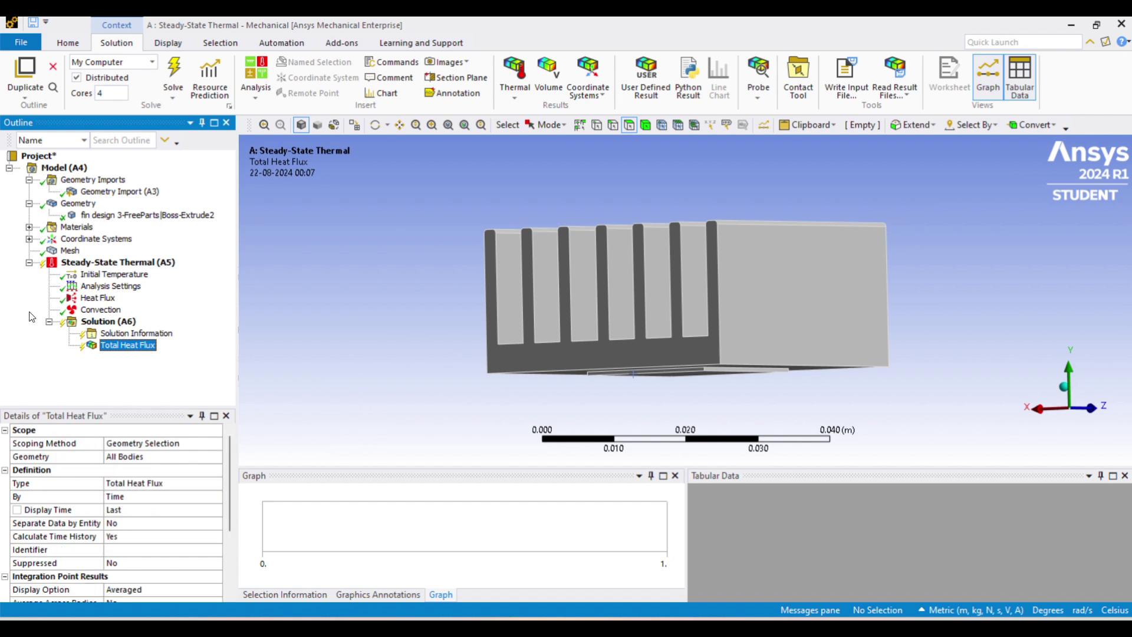
right_click(100, 323)
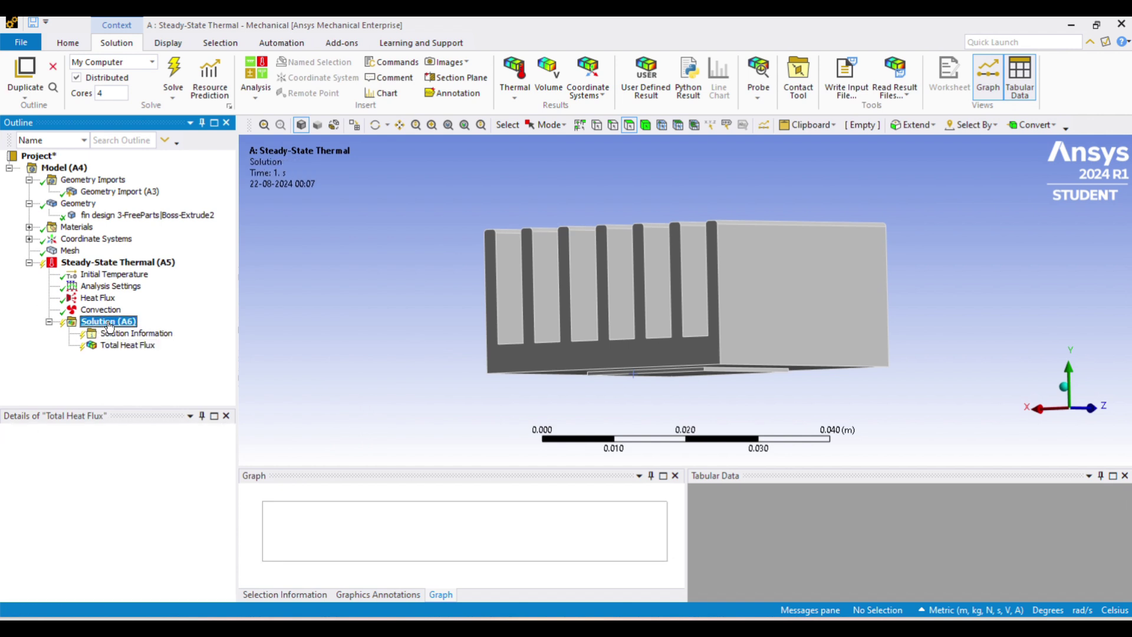
mouse_move(220, 331)
mouse_move(316, 332)
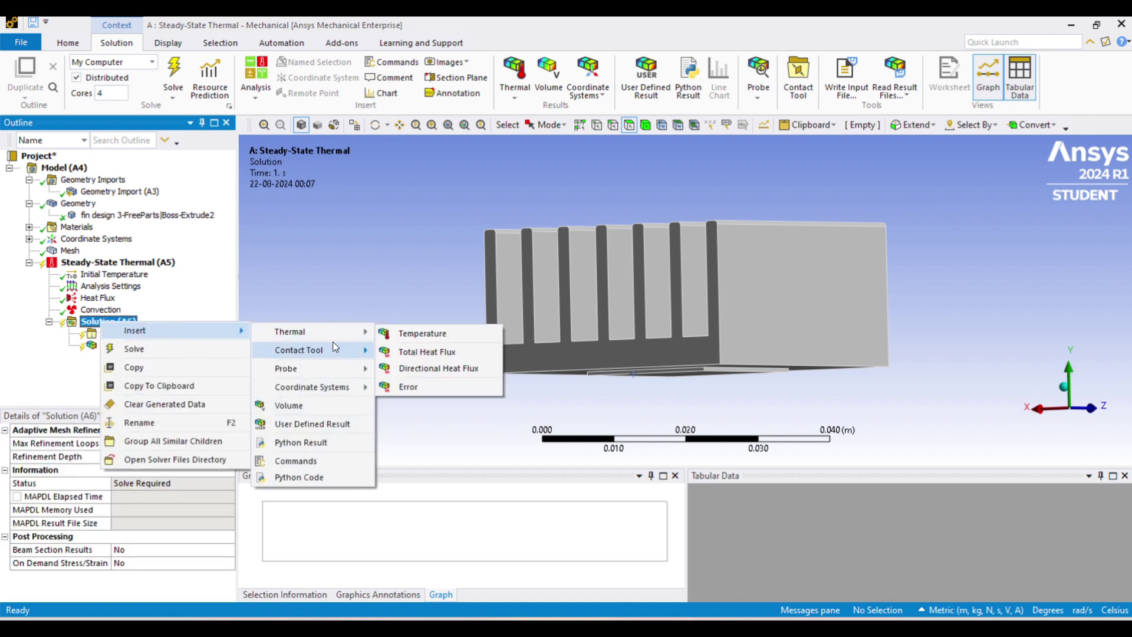
left_click(436, 369)
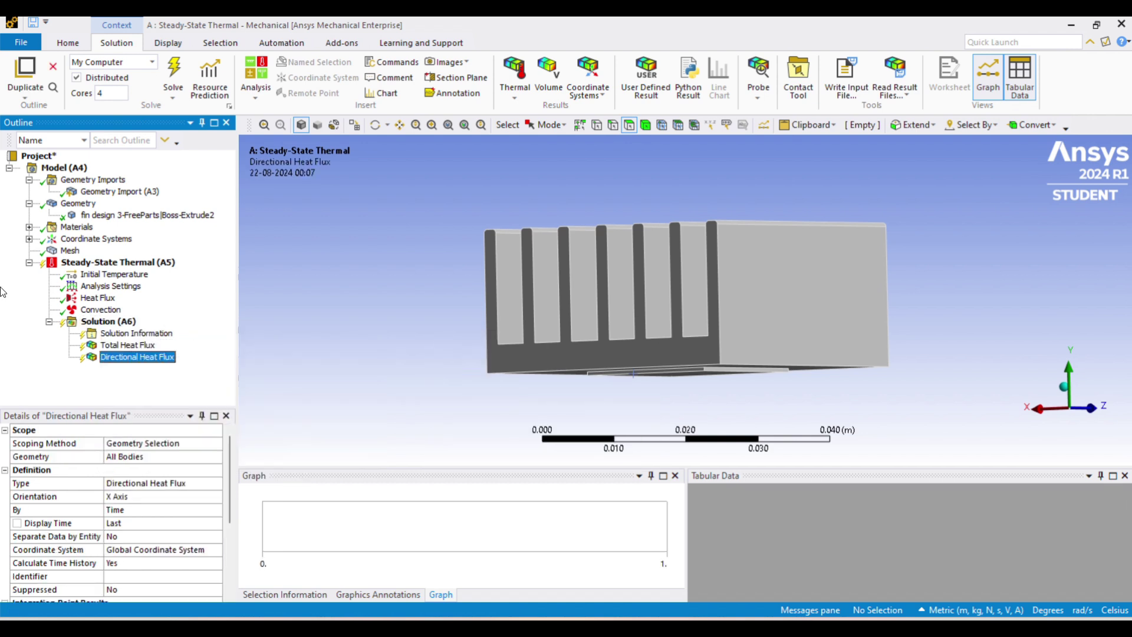
left_click(119, 346)
left_click(115, 359)
Solve the steady-state thermal analysis
right_click(106, 321)
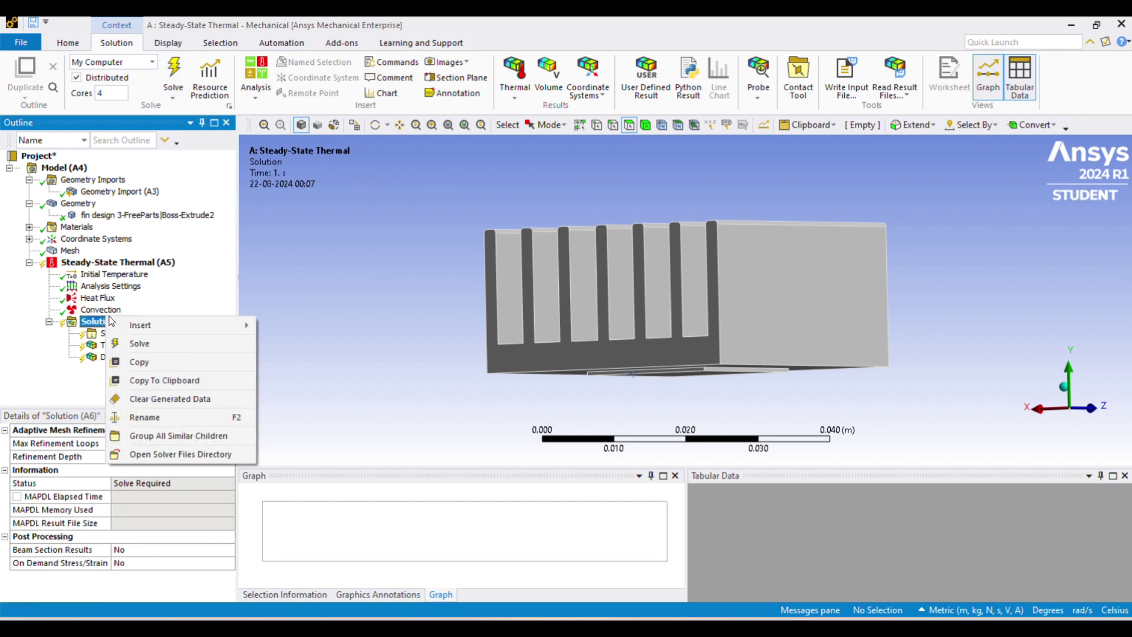
left_click(175, 344)
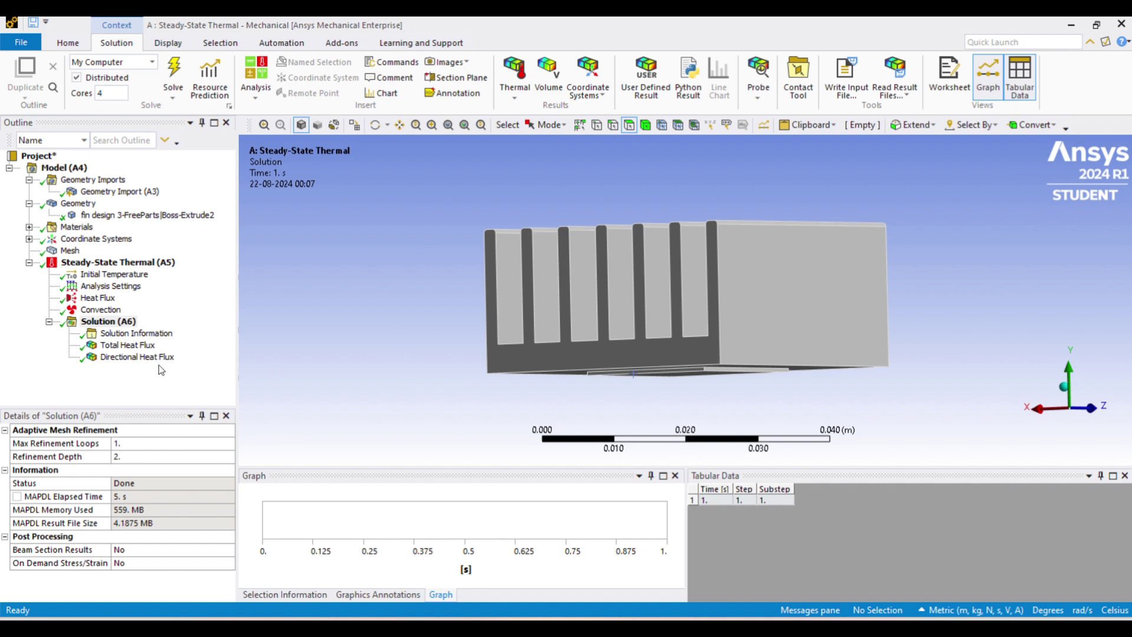
Display the Total Heat Flux result, play its animation and examine the contours on the base and fins
left_click(120, 335)
left_click(126, 345)
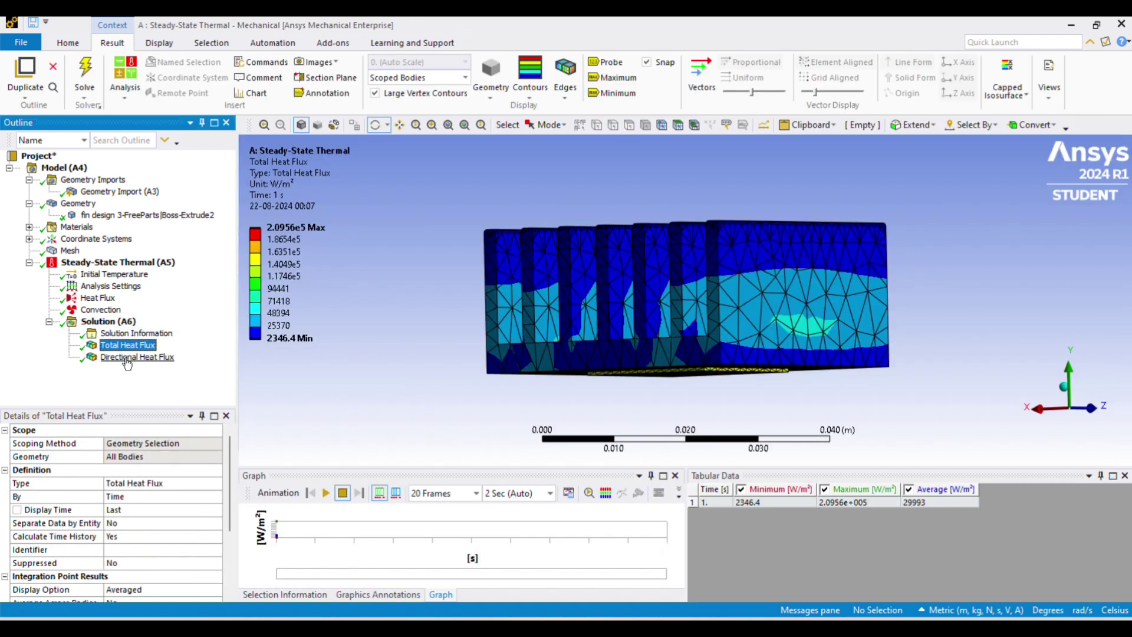
left_click_drag(364, 418, 399, 283)
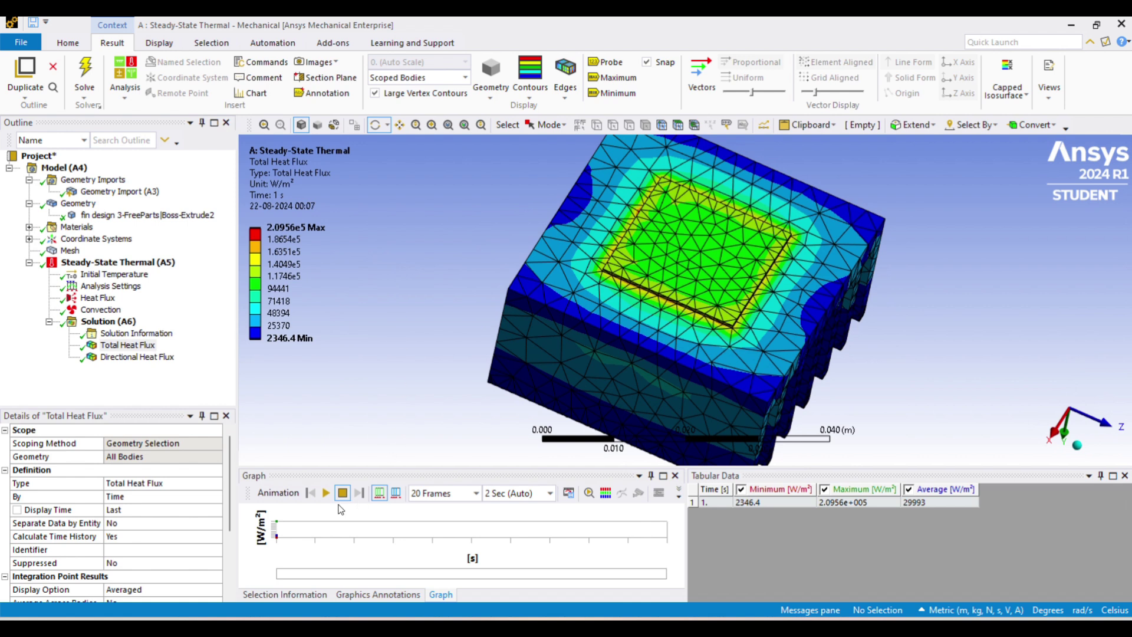
left_click(327, 494)
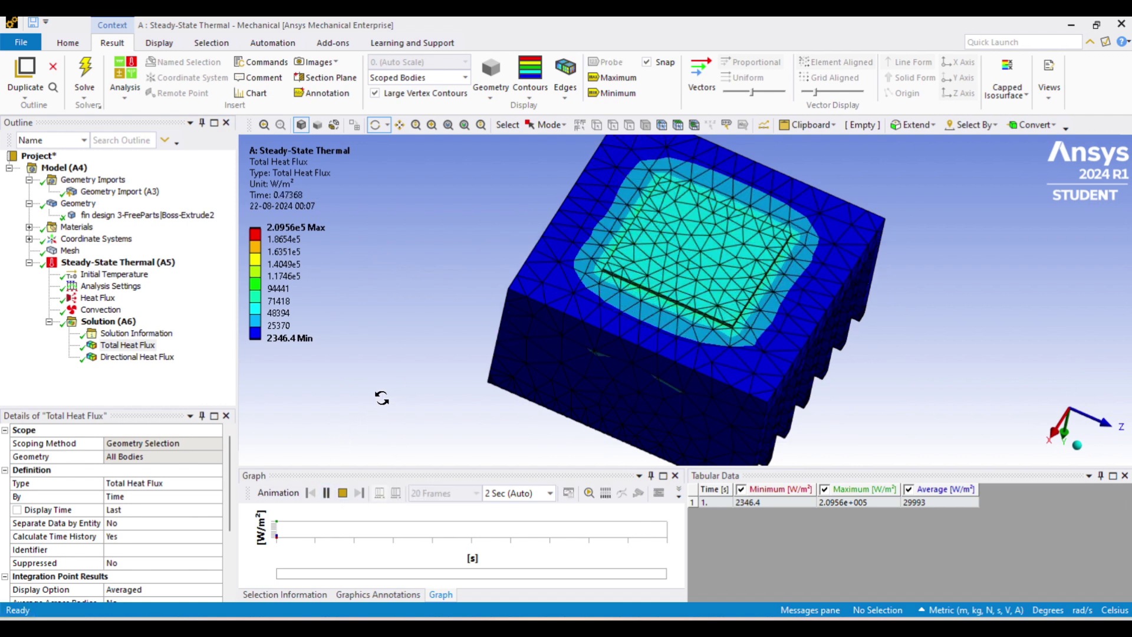
left_click_drag(370, 395, 291, 336)
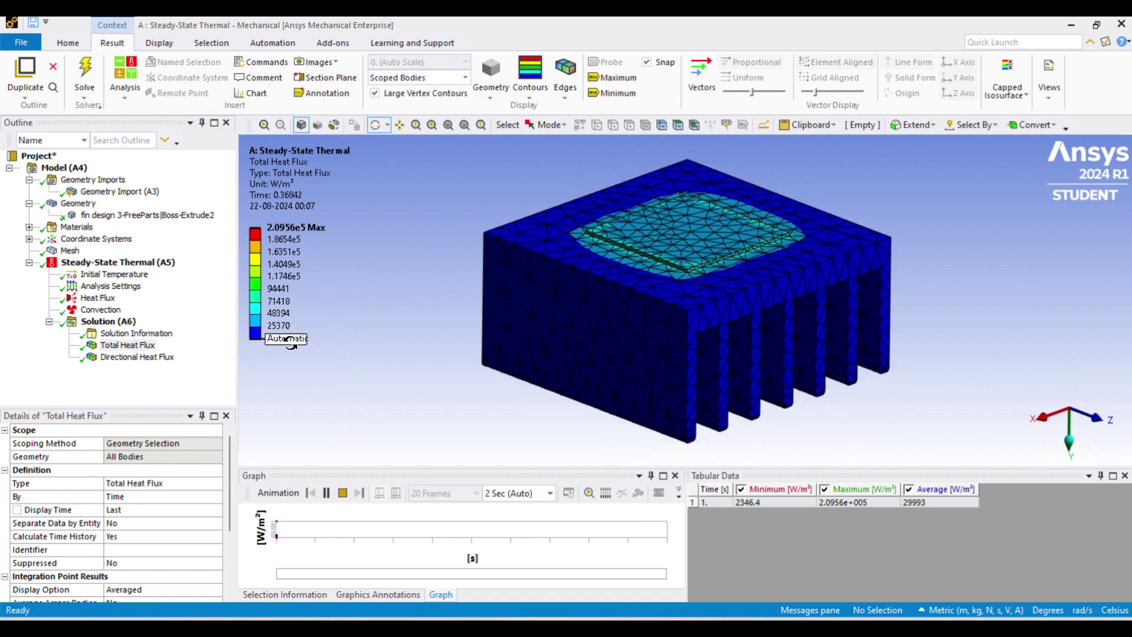
left_click_drag(209, 332, 181, 333)
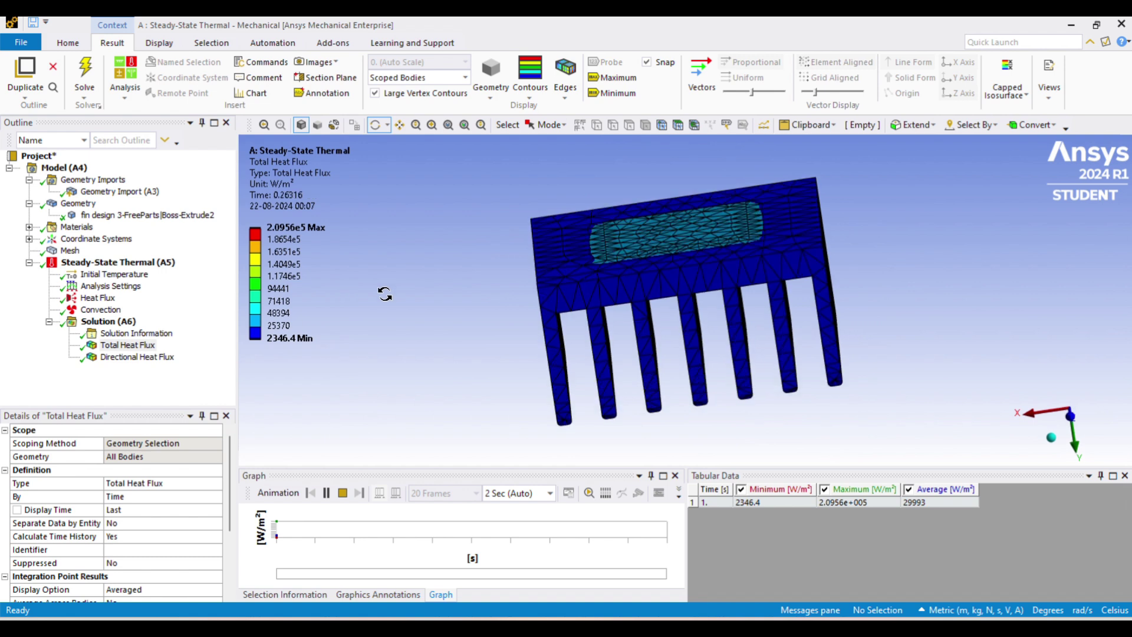
Display the X-axis Directional Heat Flux result, play its animation and examine the contours on the base and fins
left_click_drag(384, 291, 374, 395)
left_click(151, 357)
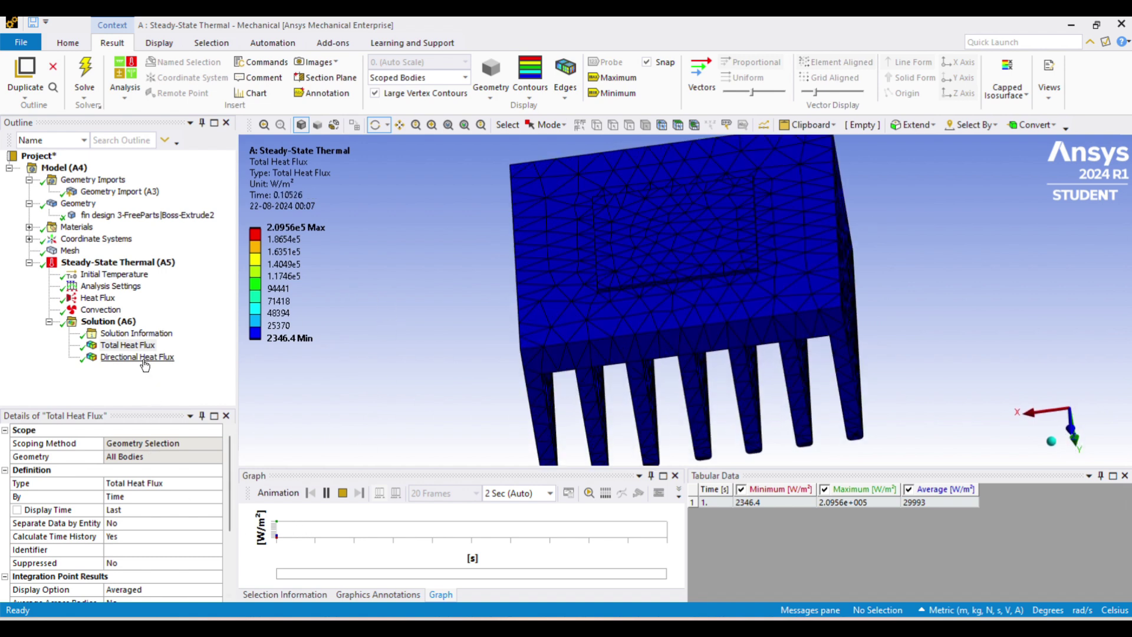
left_click(325, 493)
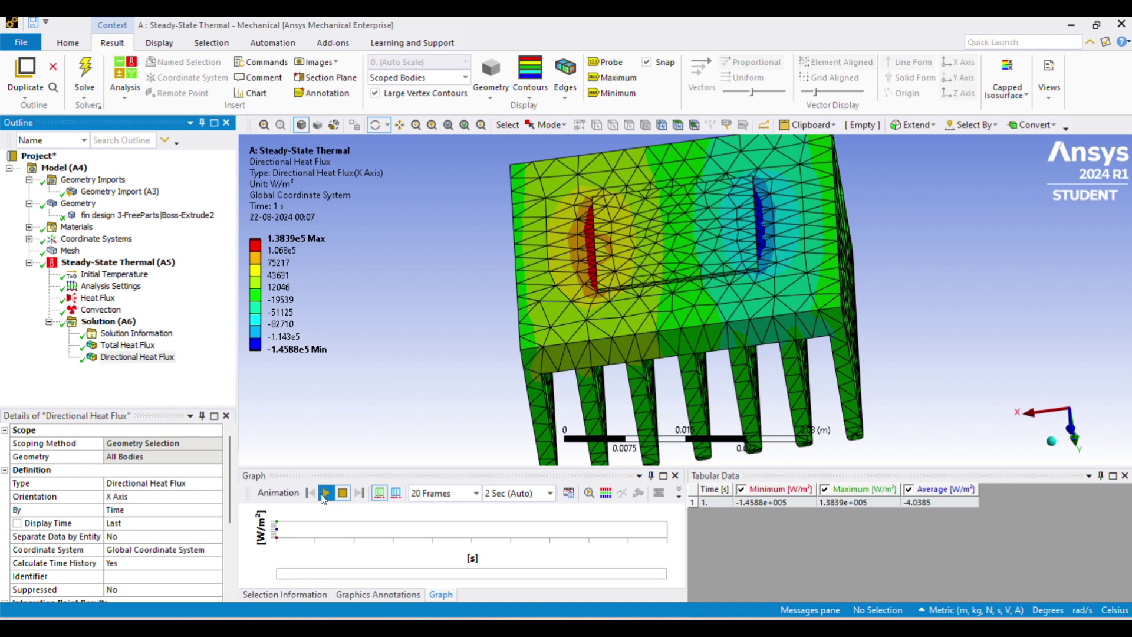
mouse_move(374, 388)
left_mouse_down()
mouse_move(554, 372)
mouse_move(388, 370)
left_mouse_up()
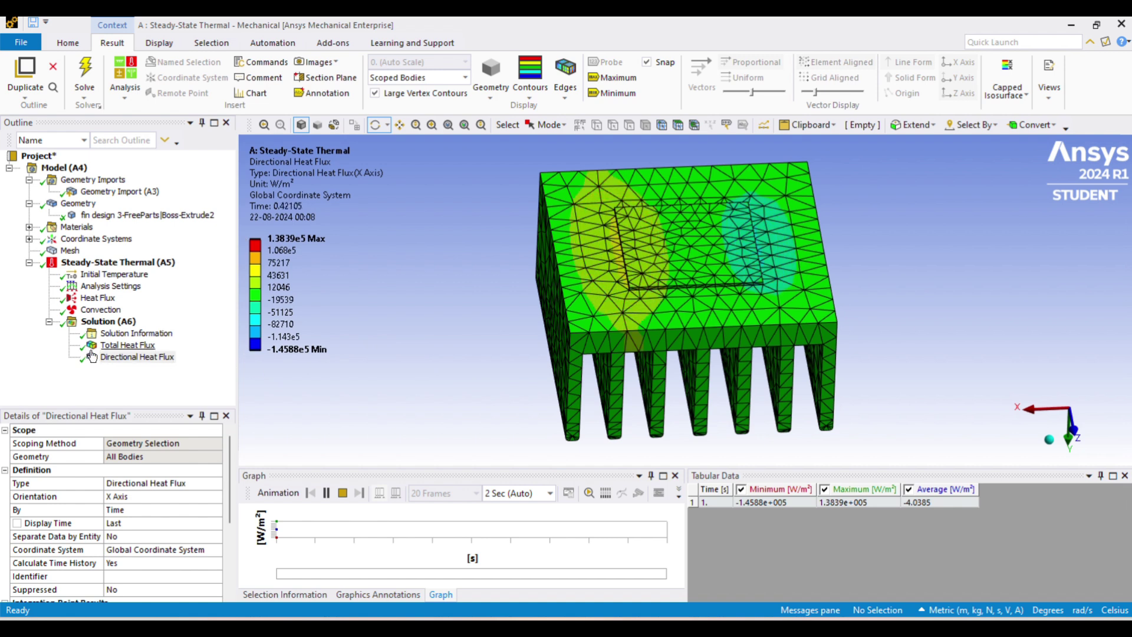
Add a Temperature thermal result for all bodies to the solution and solve for it
right_click(109, 324)
mouse_move(188, 328)
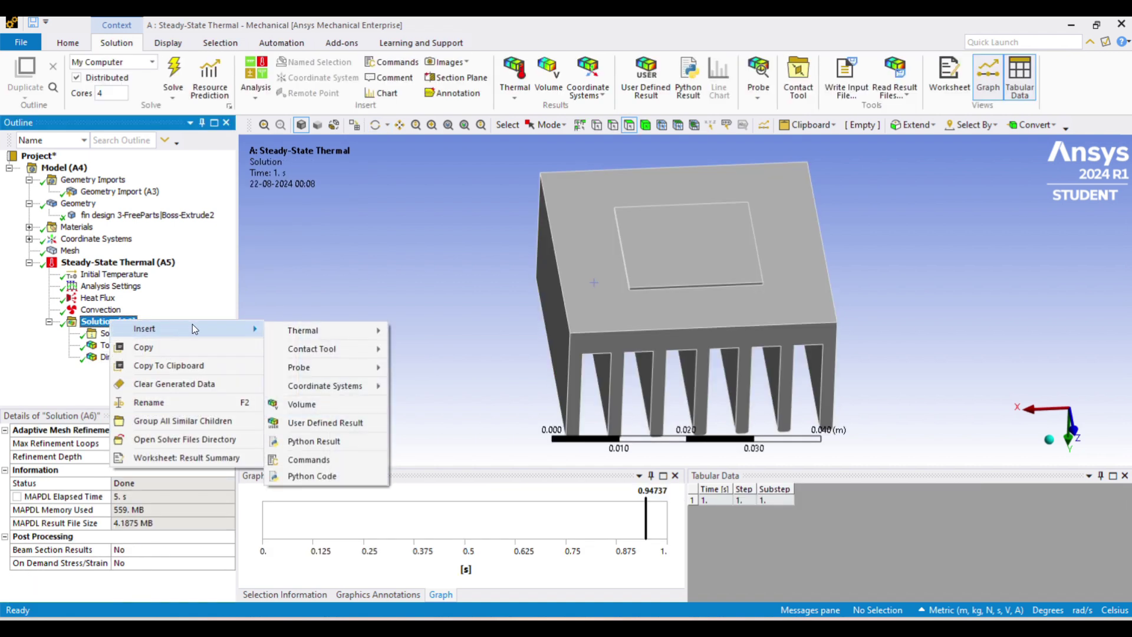
mouse_move(371, 333)
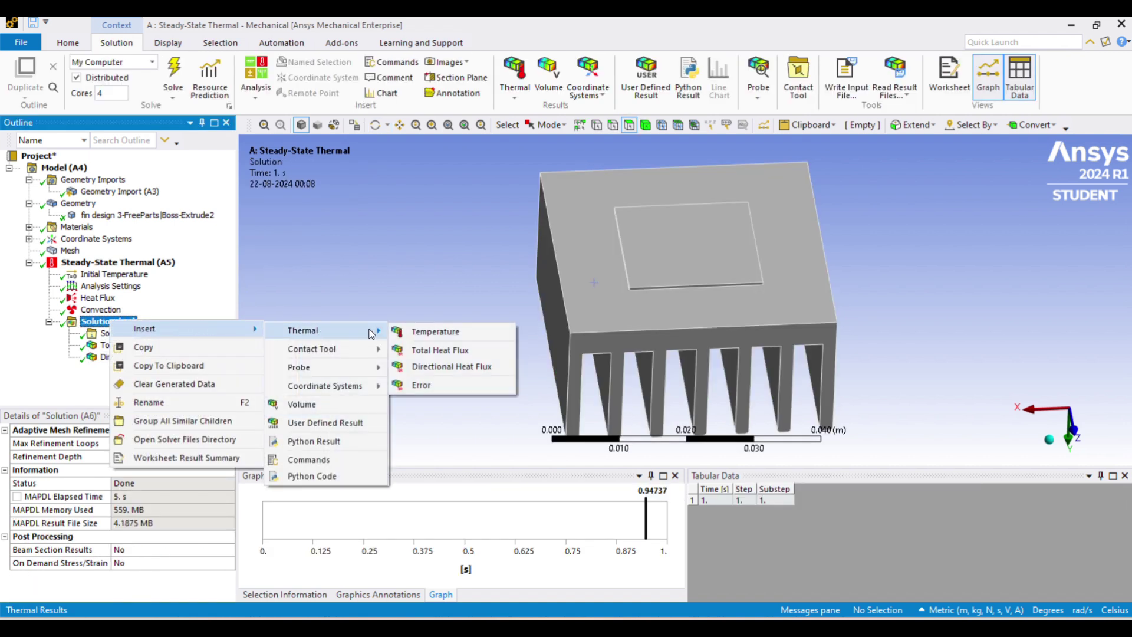
left_click(439, 331)
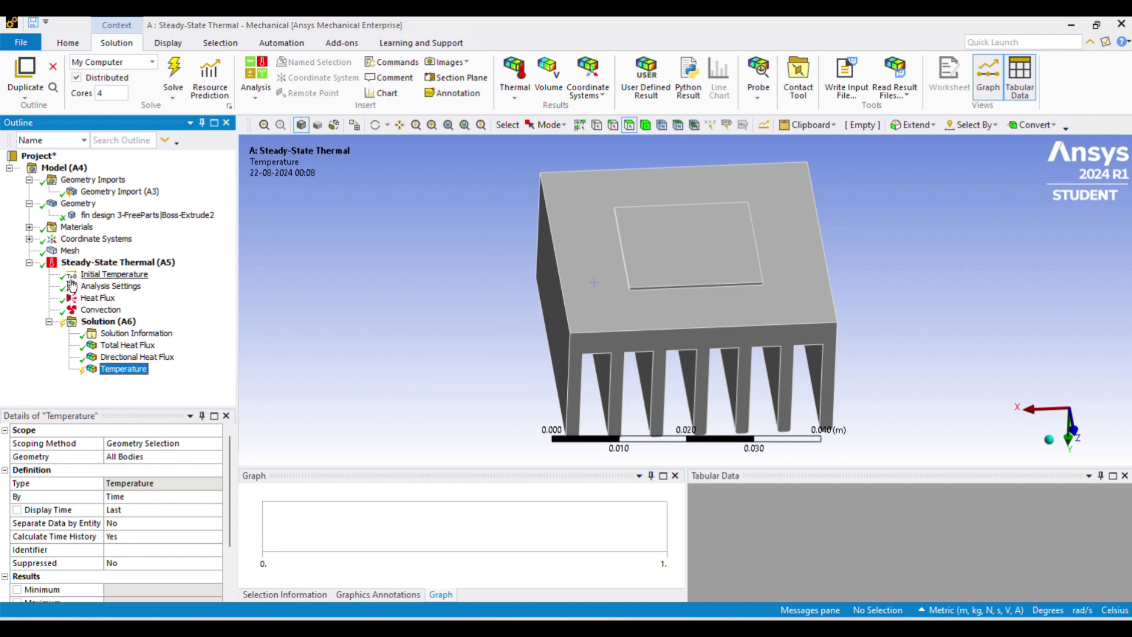
left_click(180, 74)
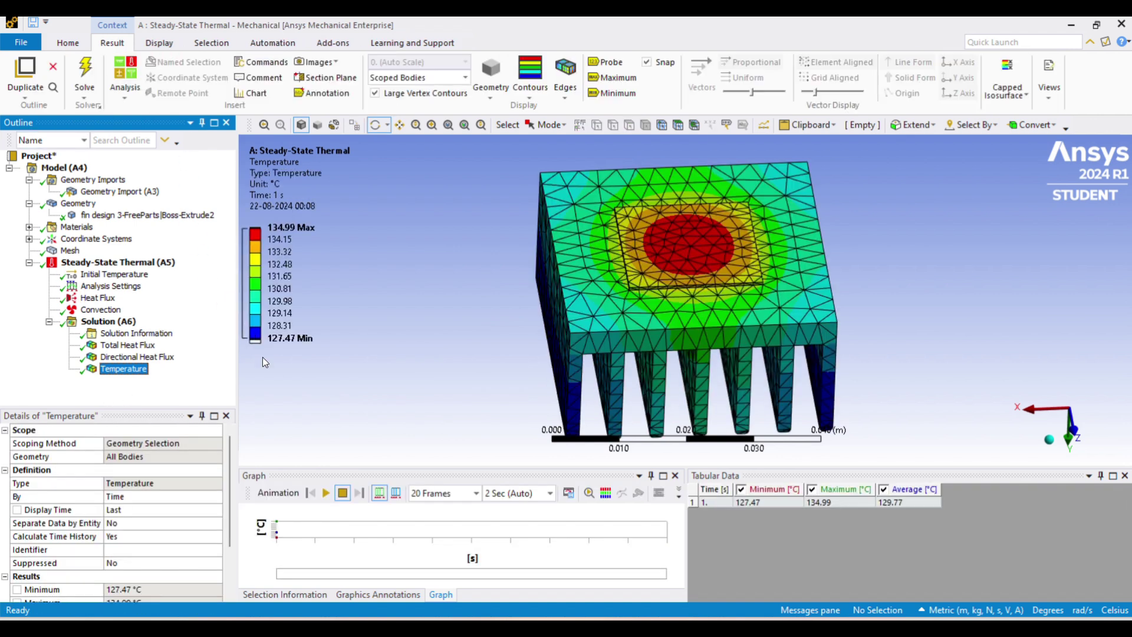
Play the Temperature result's animation and examine the temperature distribution over the heat sink from several angles
left_click(325, 492)
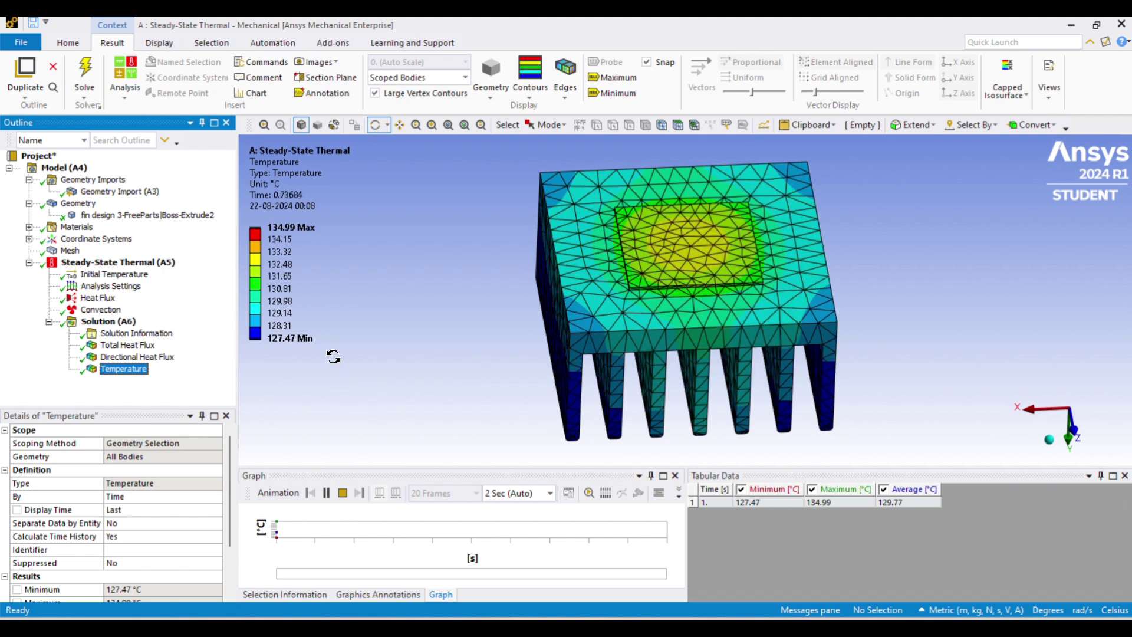
left_click(397, 356)
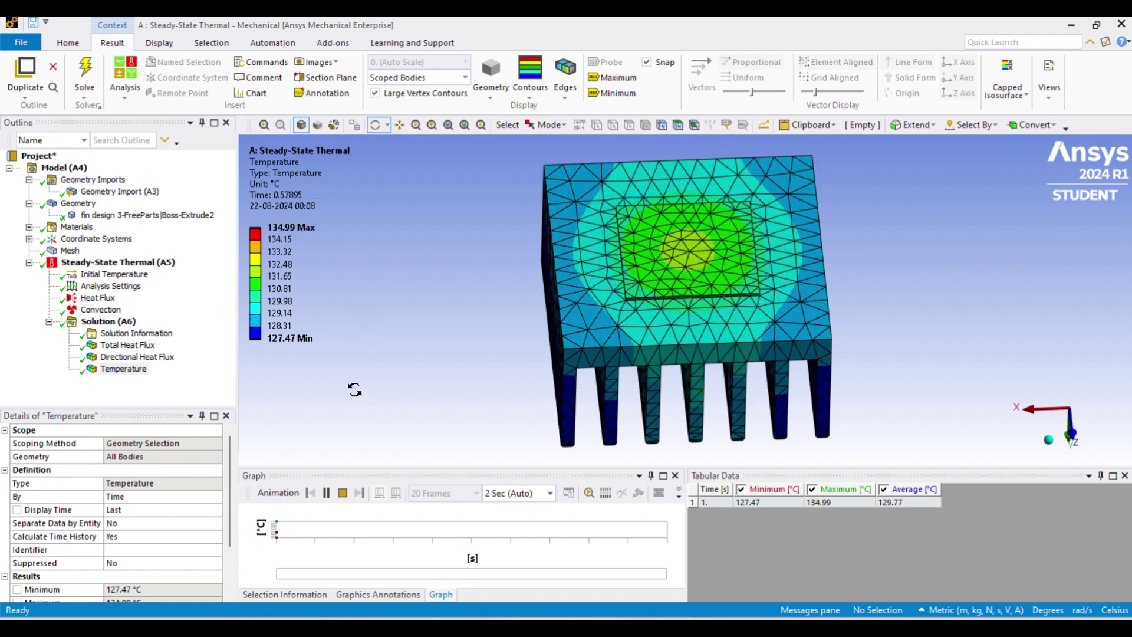
left_click_drag(482, 363, 576, 369)
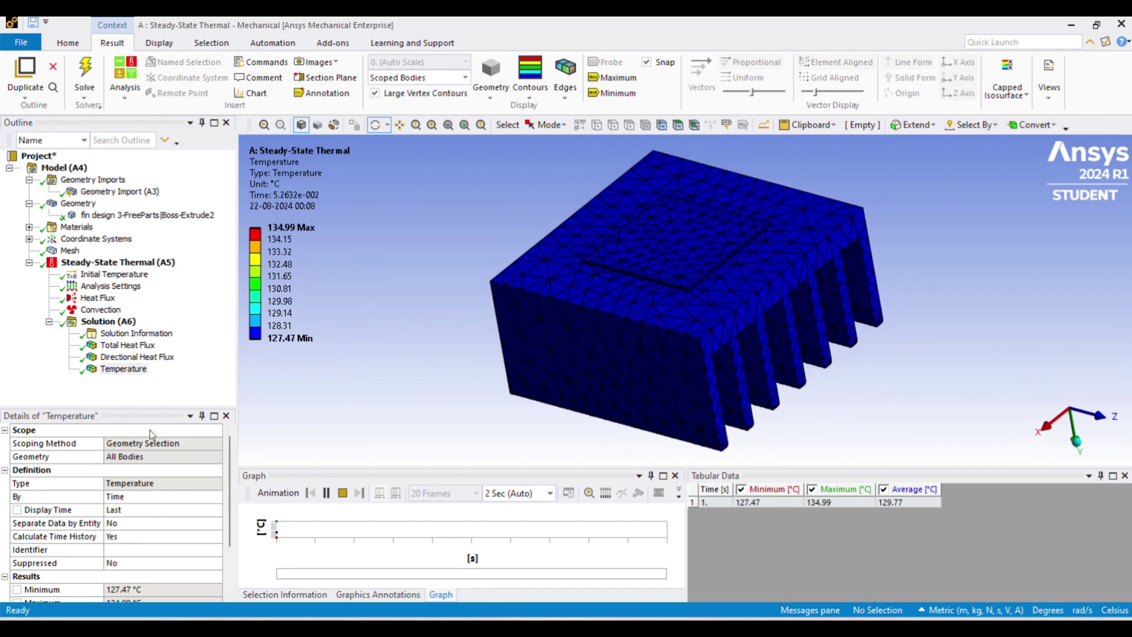